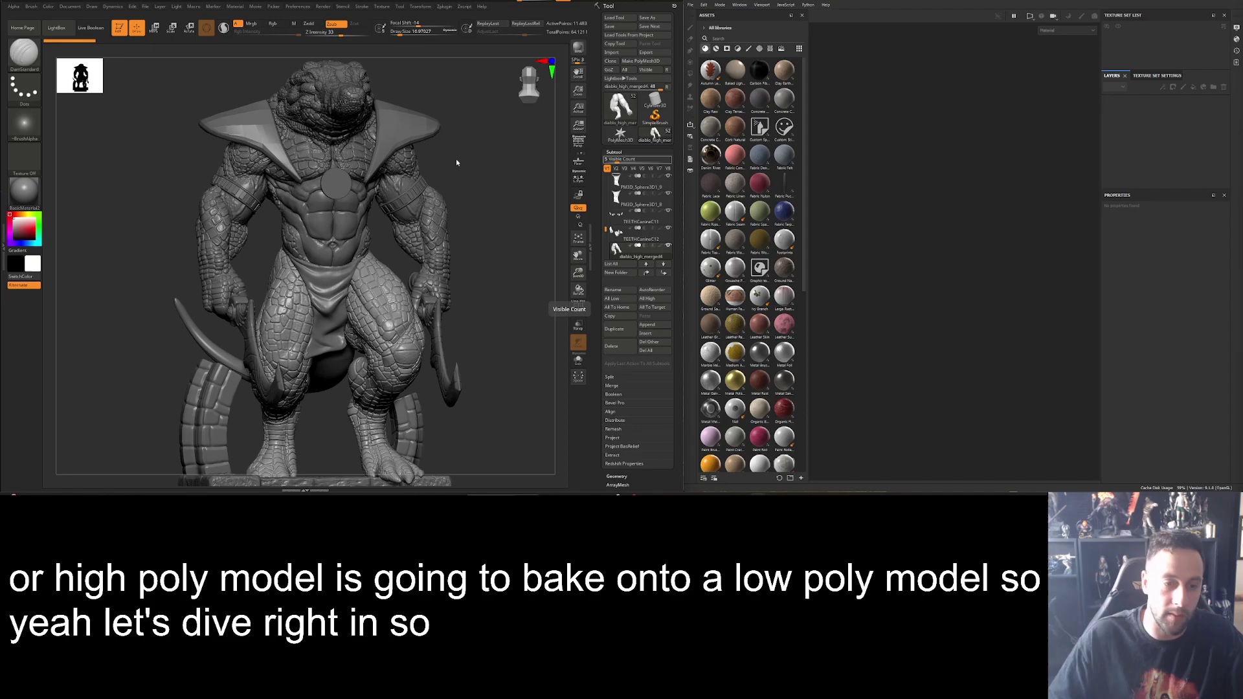
# Select the torso subtool, show it alone and frame it in the view.
pyautogui.moveTo(456, 162)
pyautogui.mouseDown()
pyautogui.moveTo(445, 160)
pyautogui.moveTo(456, 159)
pyautogui.mouseUp()
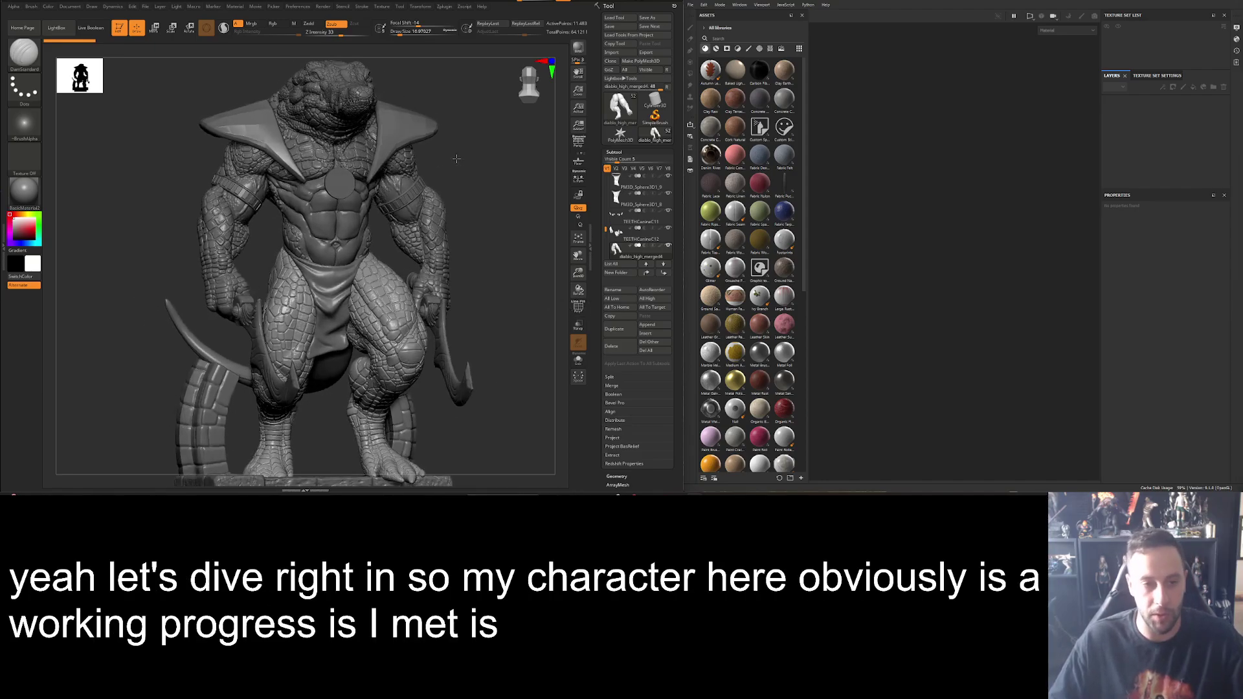
pyautogui.keyDown('alt'); pyautogui.click(348, 220); pyautogui.keyUp('alt')
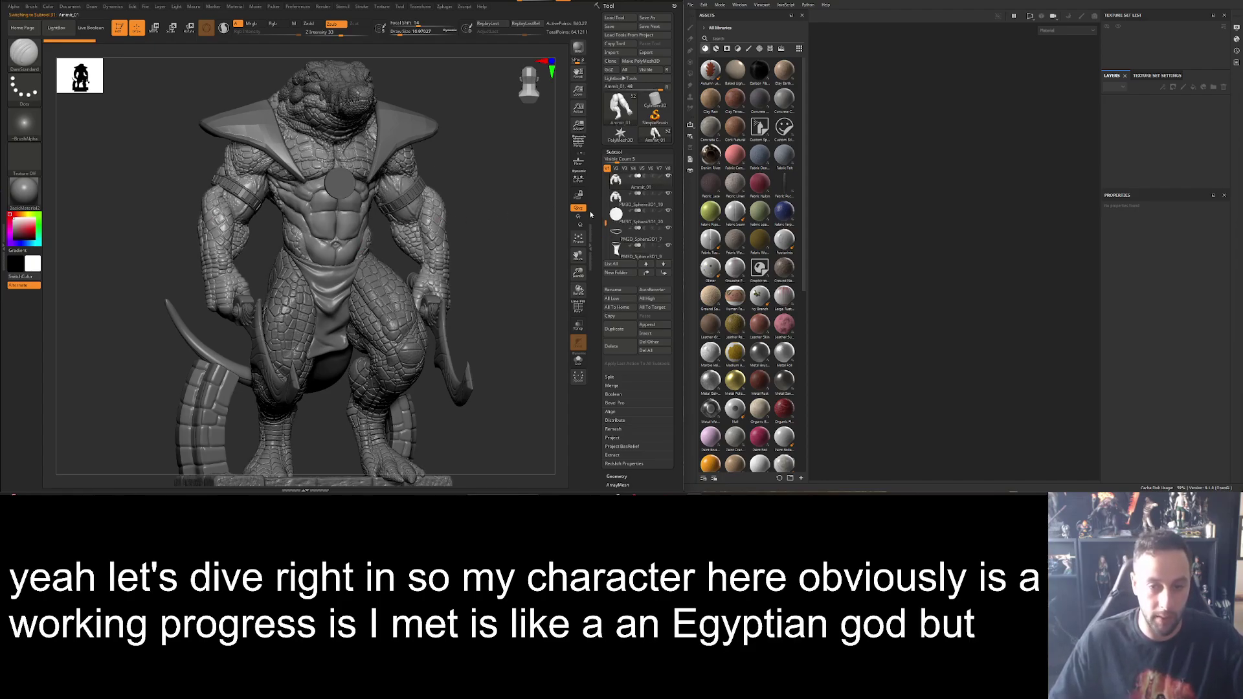
pyautogui.click(668, 176)
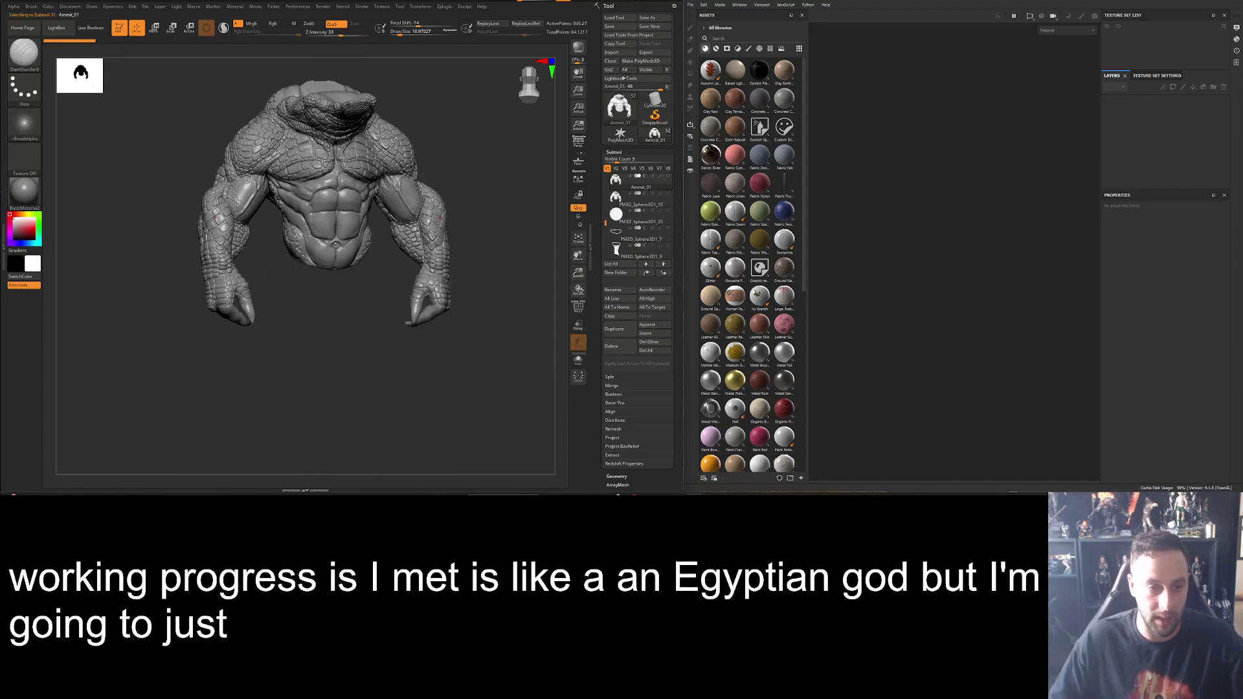
pyautogui.press('f')
pyautogui.moveTo(503, 189); pyautogui.dragTo(504, 199)
# Examine the subdivision levels of the torso subtool and check the neighbouring sphere subtool against it.
pyautogui.click(614, 152)
pyautogui.click(617, 160)
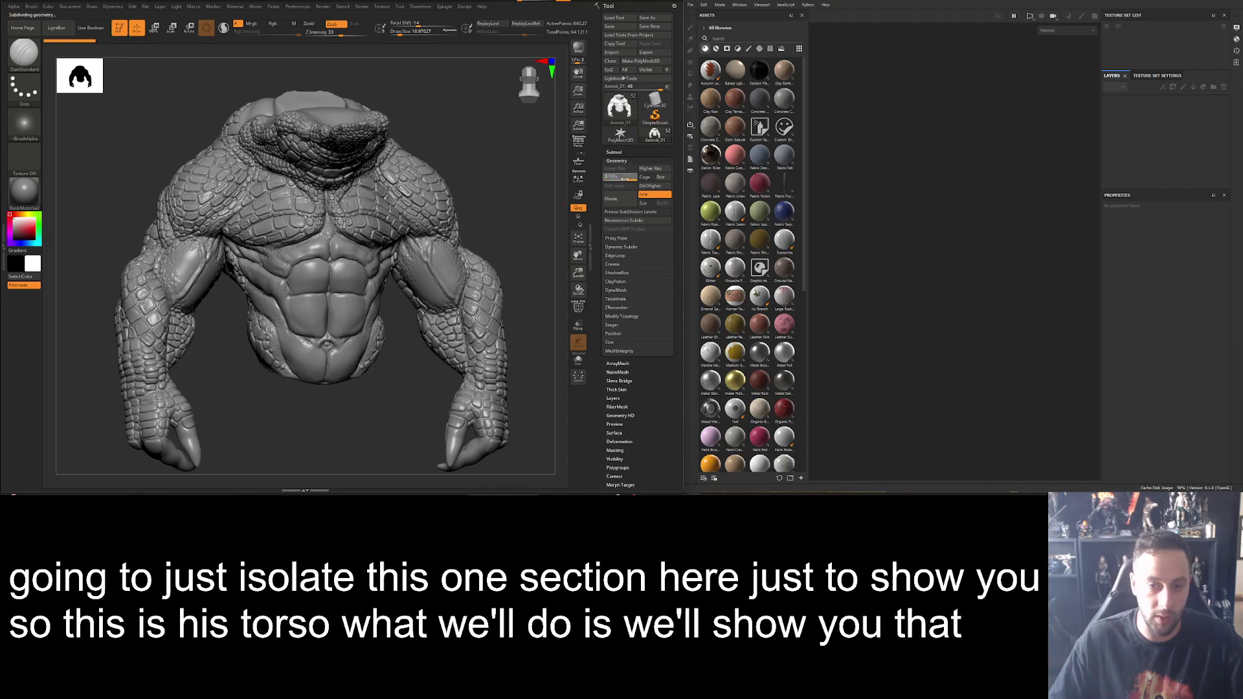
pyautogui.moveTo(634, 180); pyautogui.dragTo(602, 178)
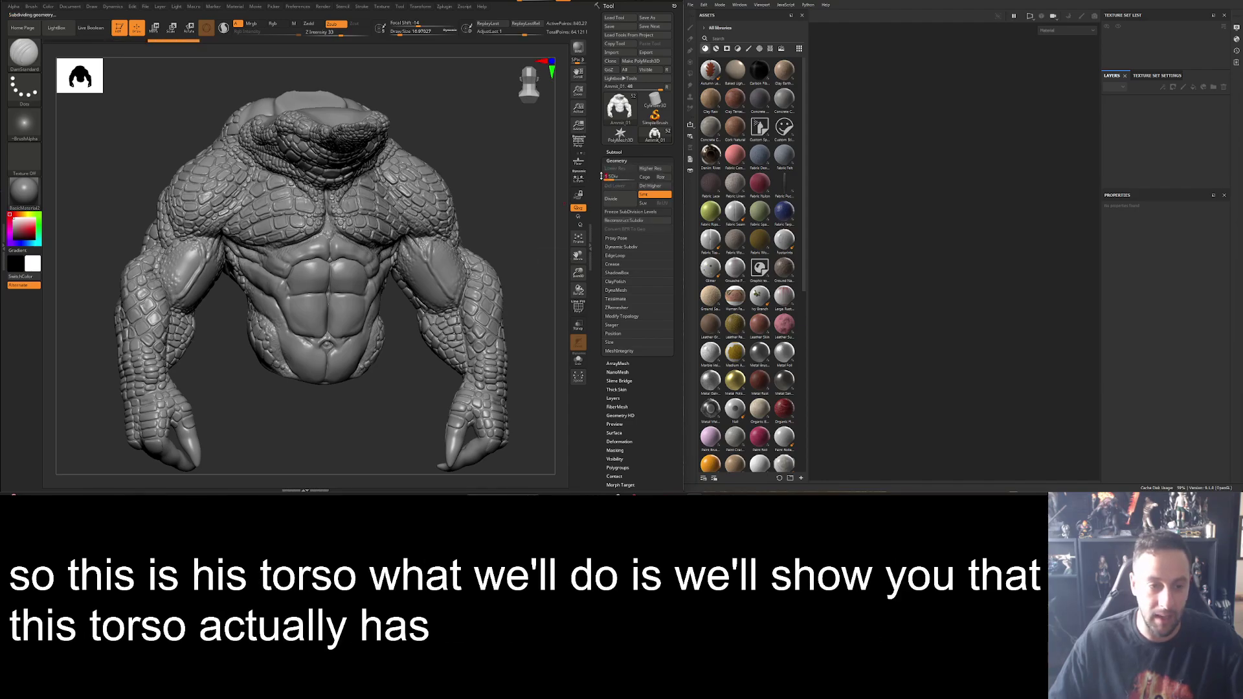
pyautogui.click(617, 162)
pyautogui.click(614, 152)
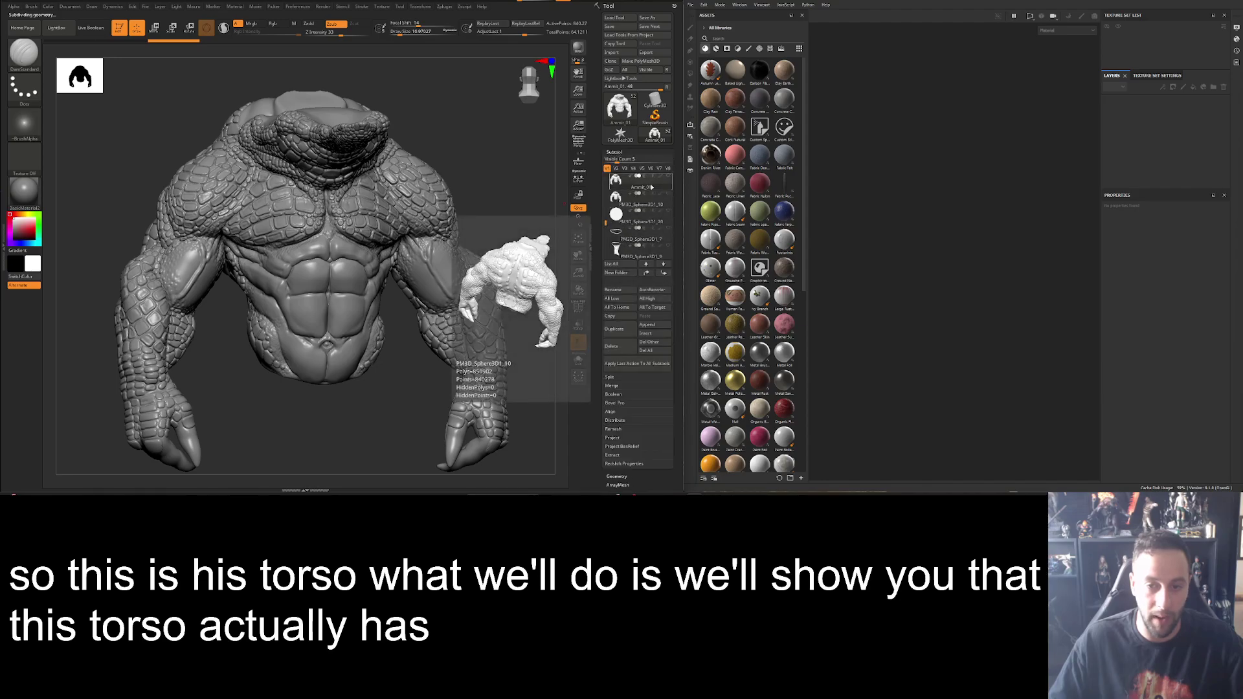
pyautogui.click(635, 202)
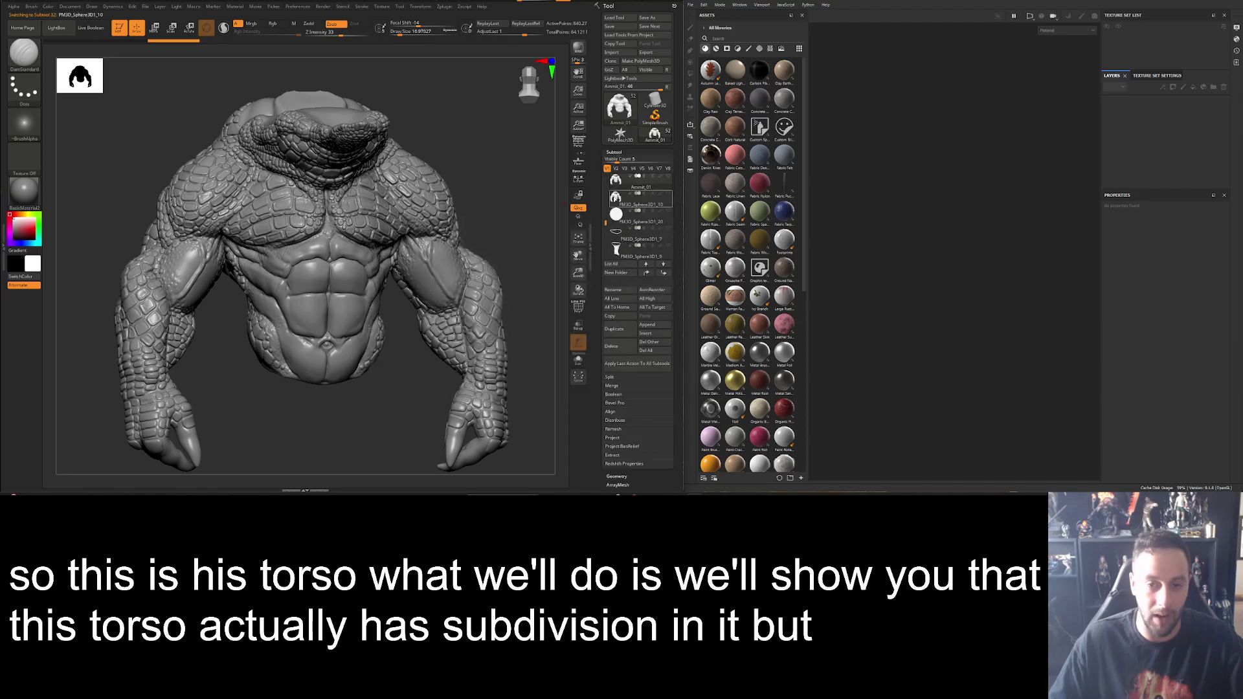
pyautogui.click(614, 153)
pyautogui.click(614, 152)
pyautogui.click(638, 182)
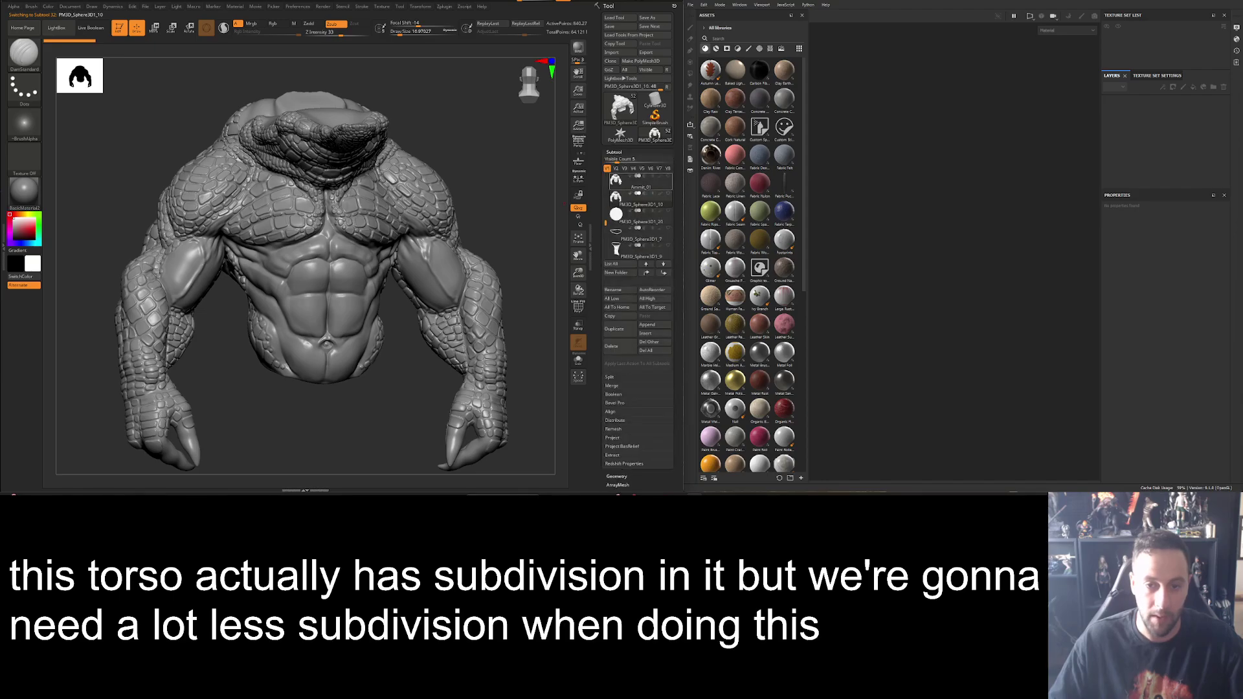
# Set the torso to subdivision level 3 and turn it into a separate tool with Make PolyMesh3D.
pyautogui.click(614, 152)
pyautogui.click(616, 161)
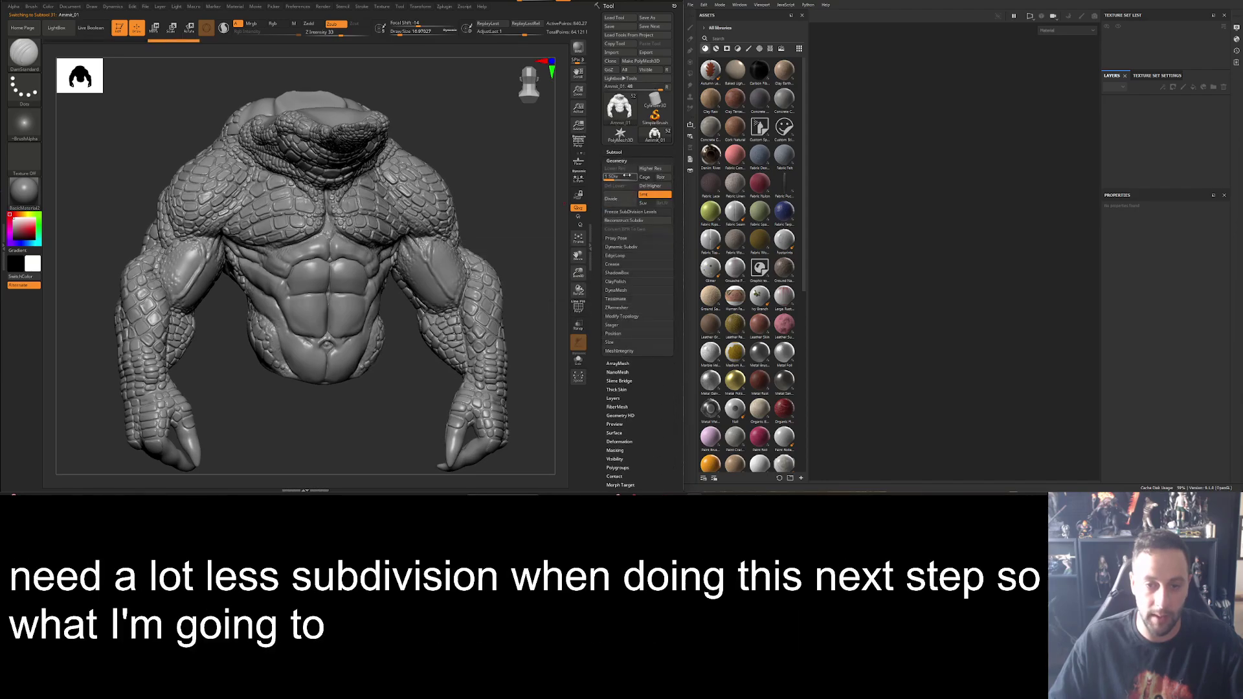
pyautogui.click(628, 174)
pyautogui.click(614, 152)
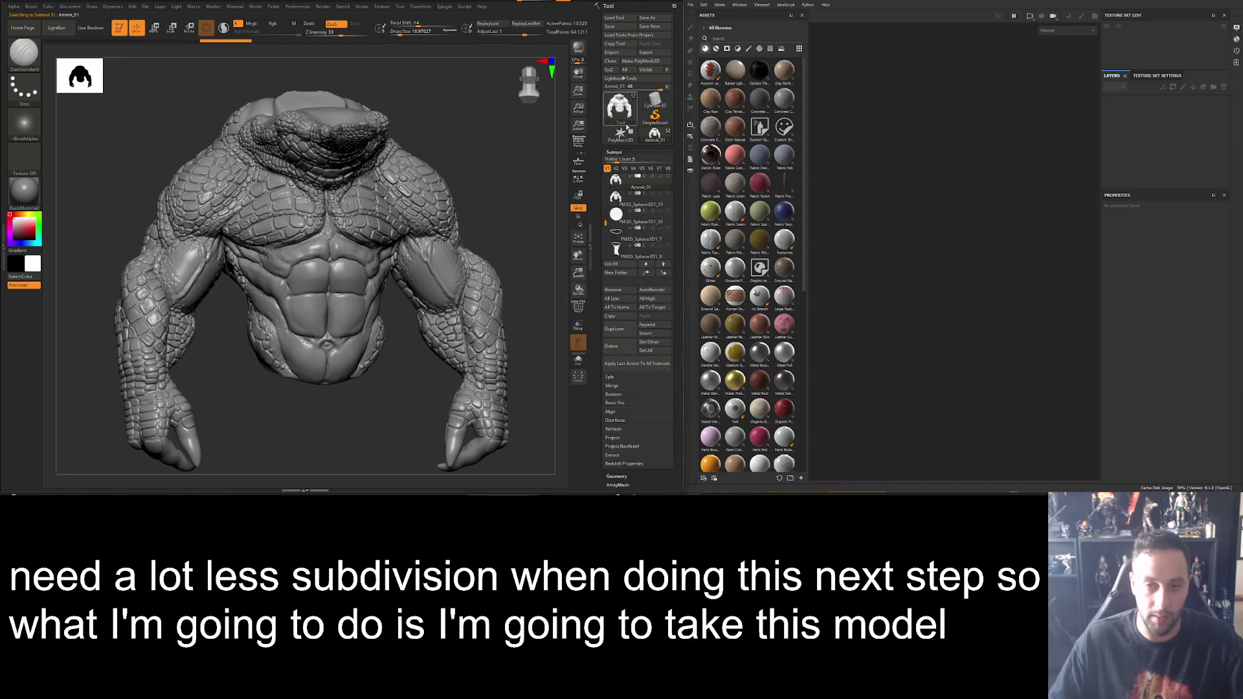
# Compare the subdivision levels of the new PolyMesh3D torso with those of the original tool.
pyautogui.click(615, 169)
pyautogui.click(618, 178)
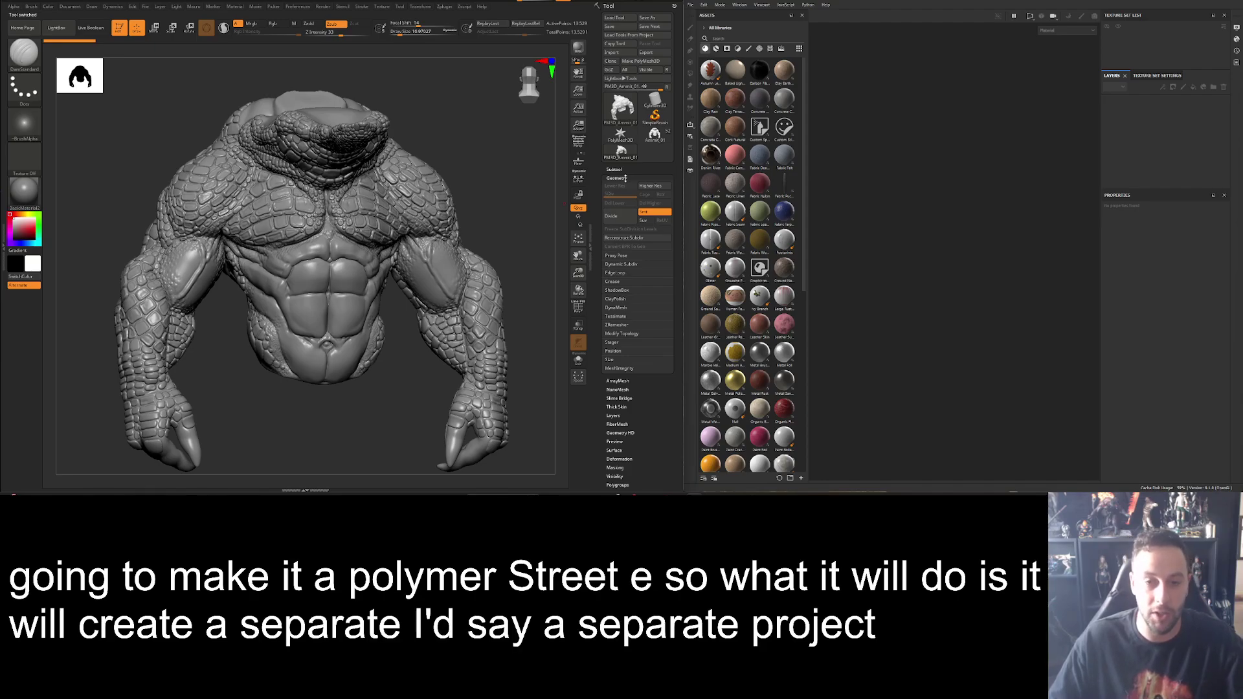
pyautogui.click(654, 135)
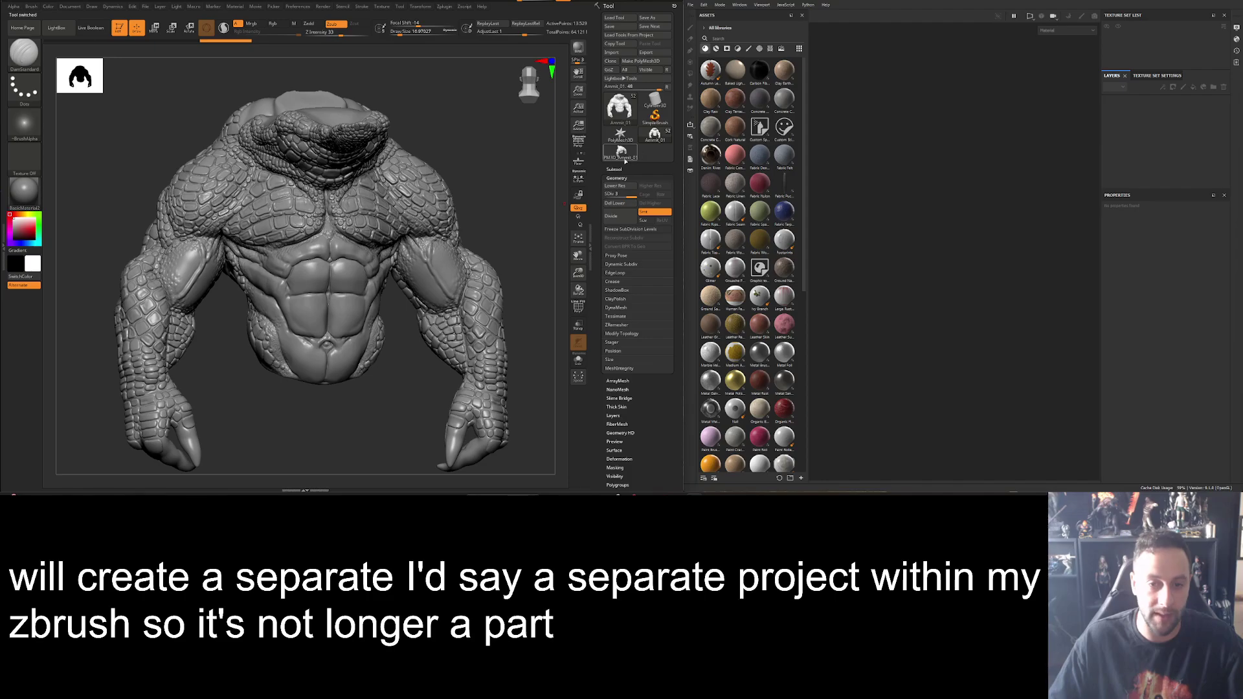
pyautogui.click(620, 153)
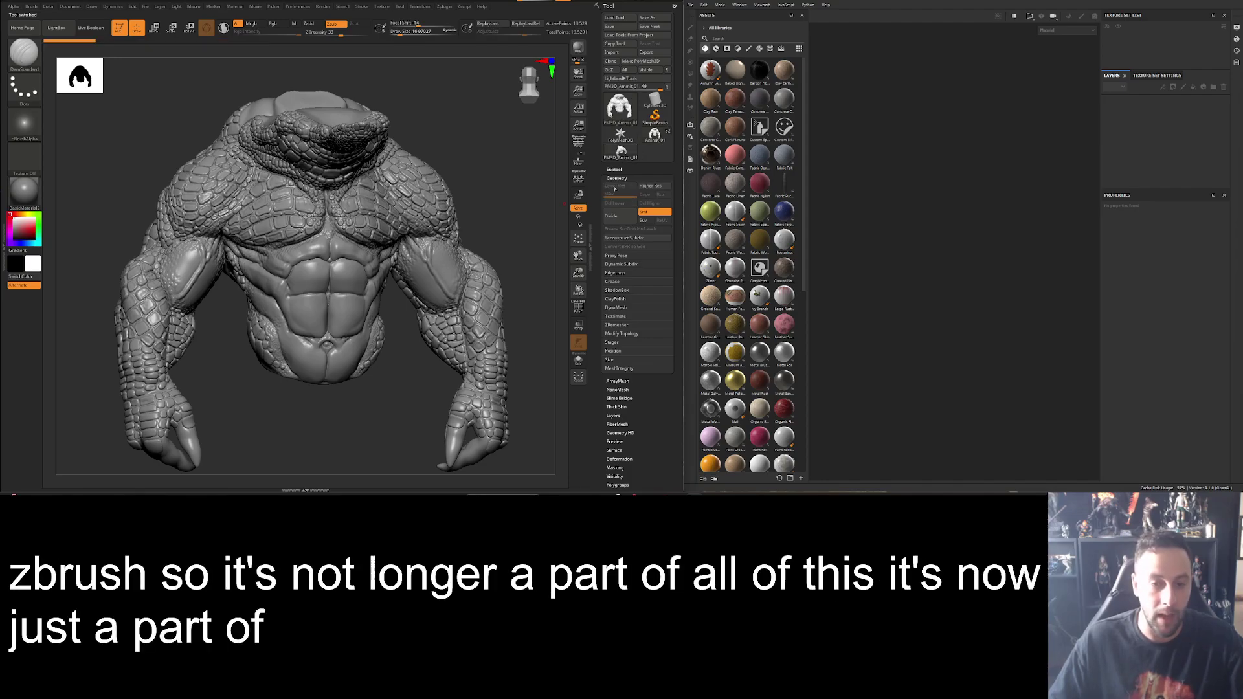
pyautogui.keyDown('shift'); pyautogui.moveTo(505, 203); pyautogui.dragTo(499, 162); pyautogui.keyUp('shift')
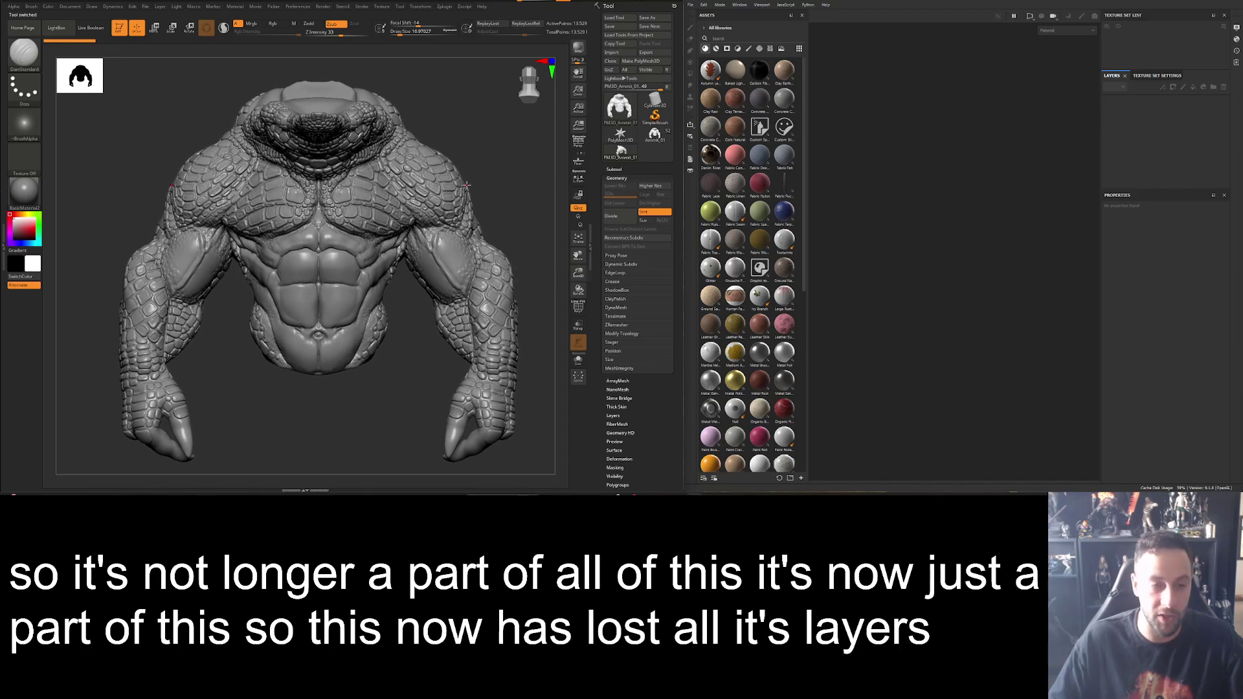
# Duplicate the PolyMesh3D torso subtool, select the copy and hide the original.
pyautogui.click(614, 169)
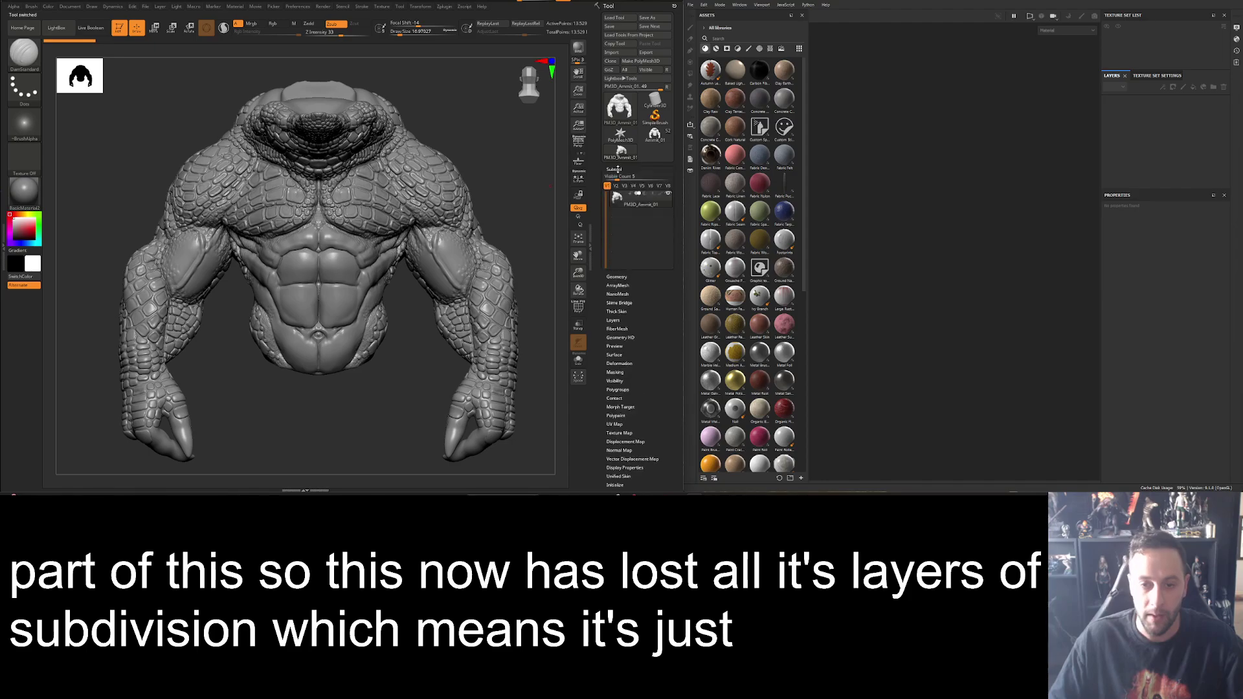
pyautogui.click(619, 348)
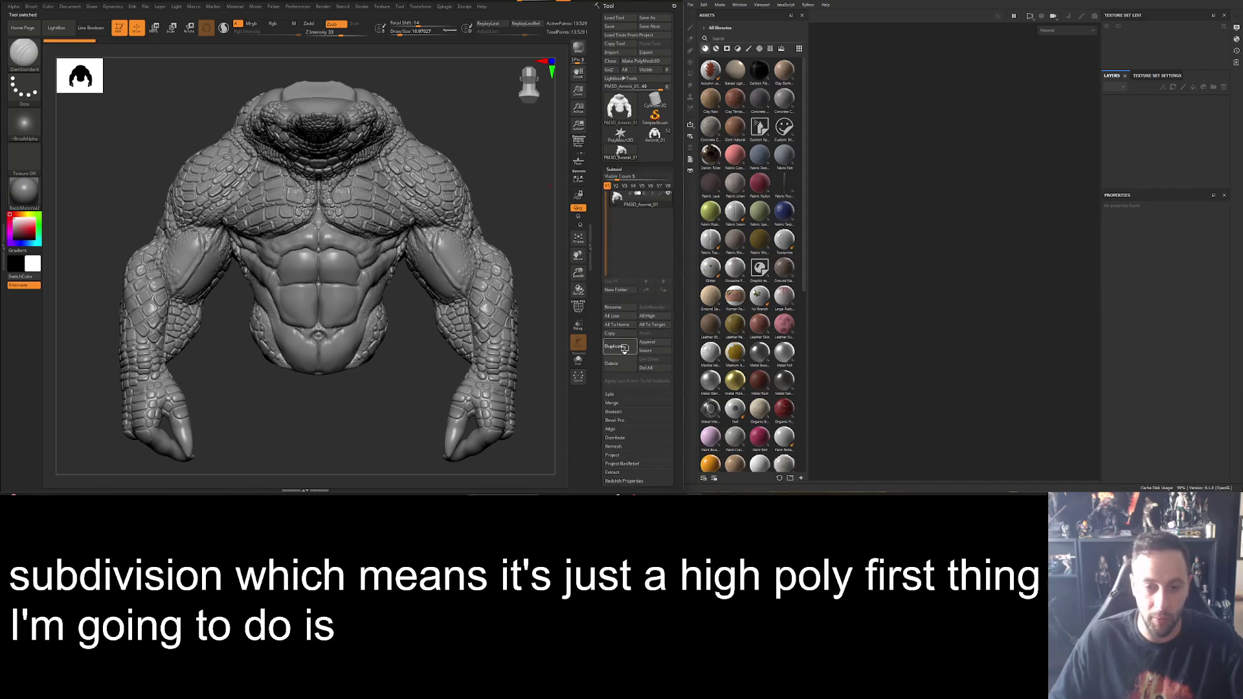
pyautogui.click(669, 195)
# Remesh the duplicated torso into a low-poly mesh with ZRemesher.
pyautogui.click(617, 177)
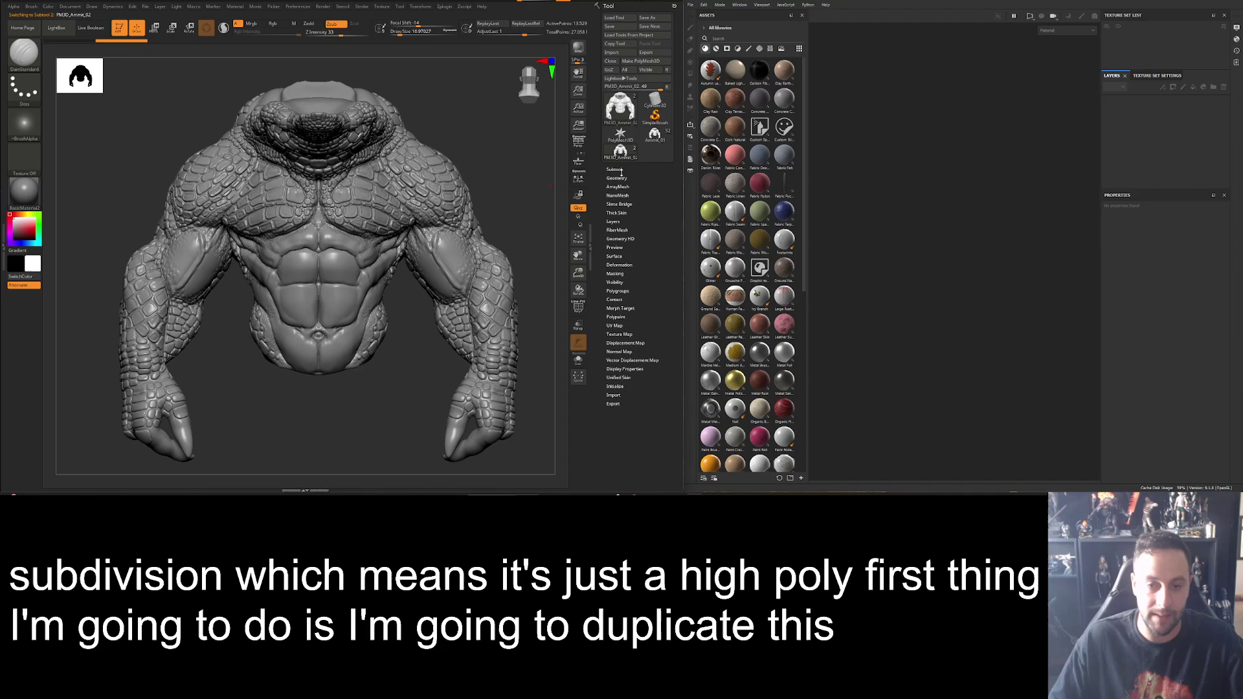
pyautogui.click(616, 324)
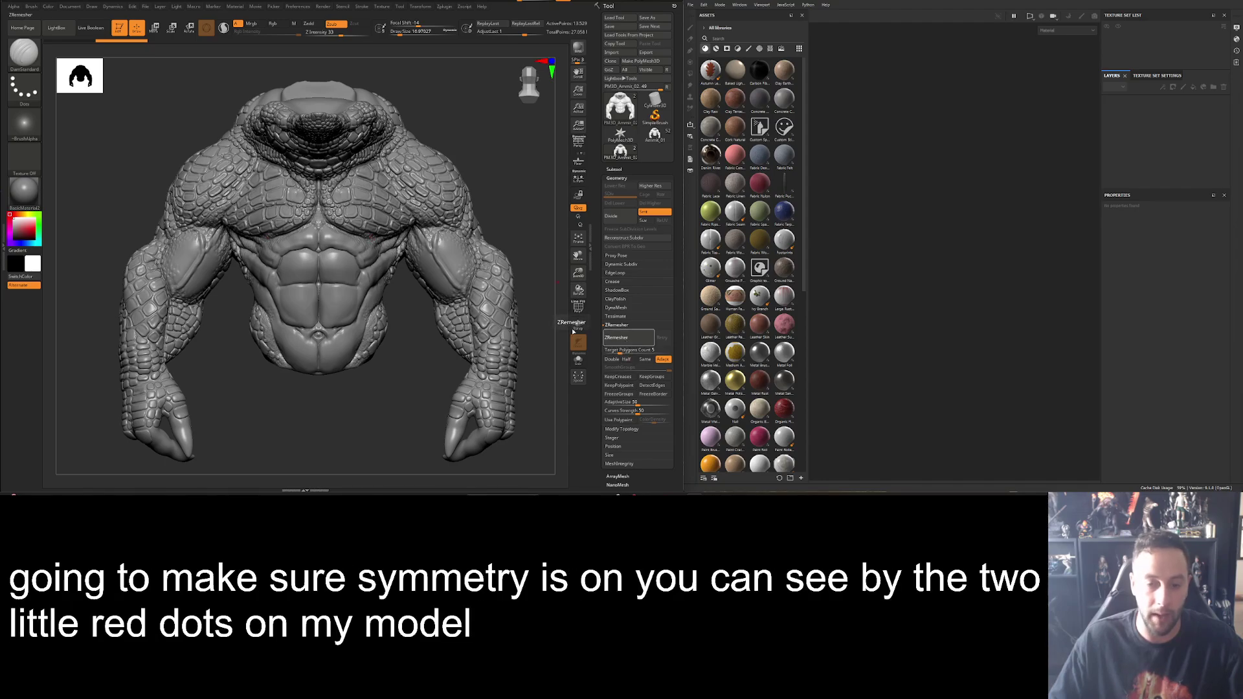
pyautogui.click(629, 337)
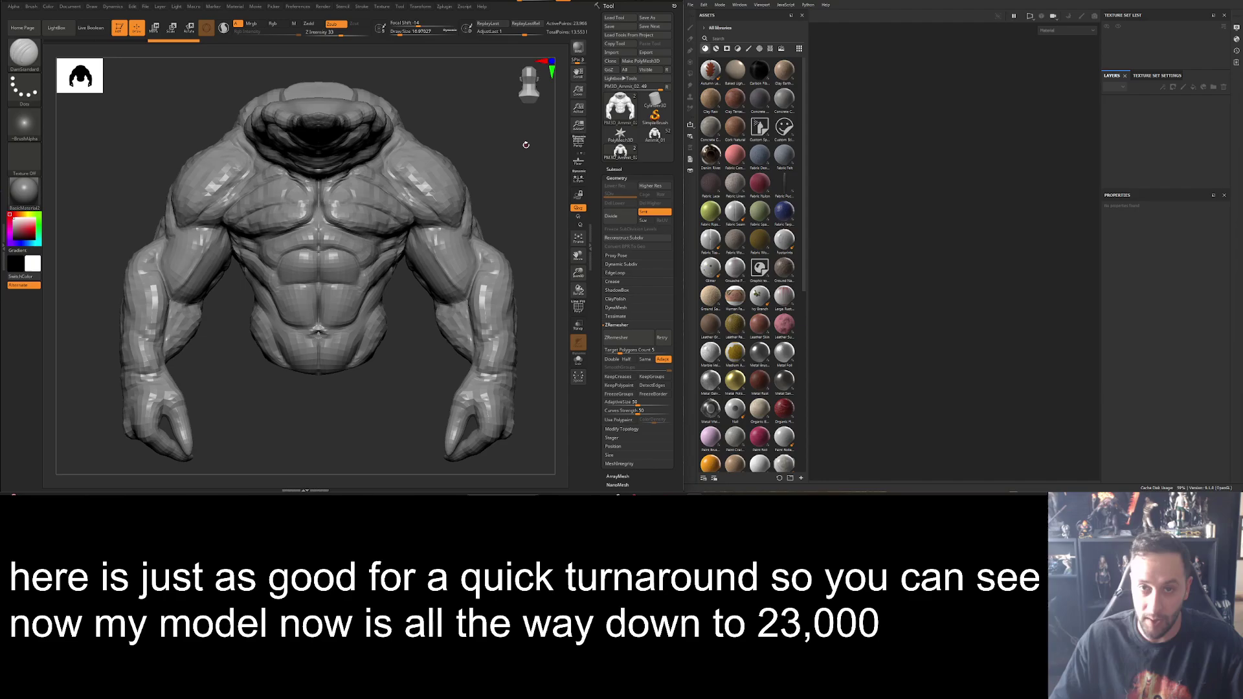
pyautogui.moveTo(519, 189)
pyautogui.mouseDown()
pyautogui.moveTo(375, 317)
pyautogui.moveTo(526, 197)
pyautogui.mouseUp()
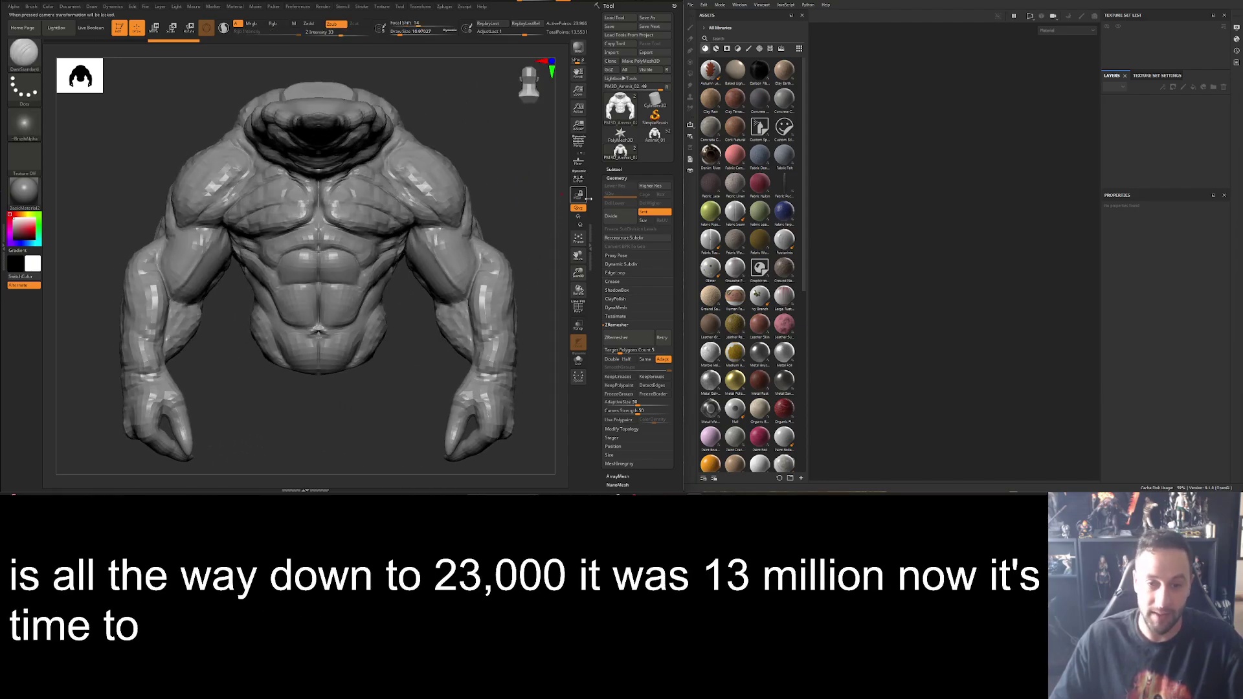
# Smooth the low-poly torso with the Polish By Features deformation at 1.
pyautogui.click(617, 178)
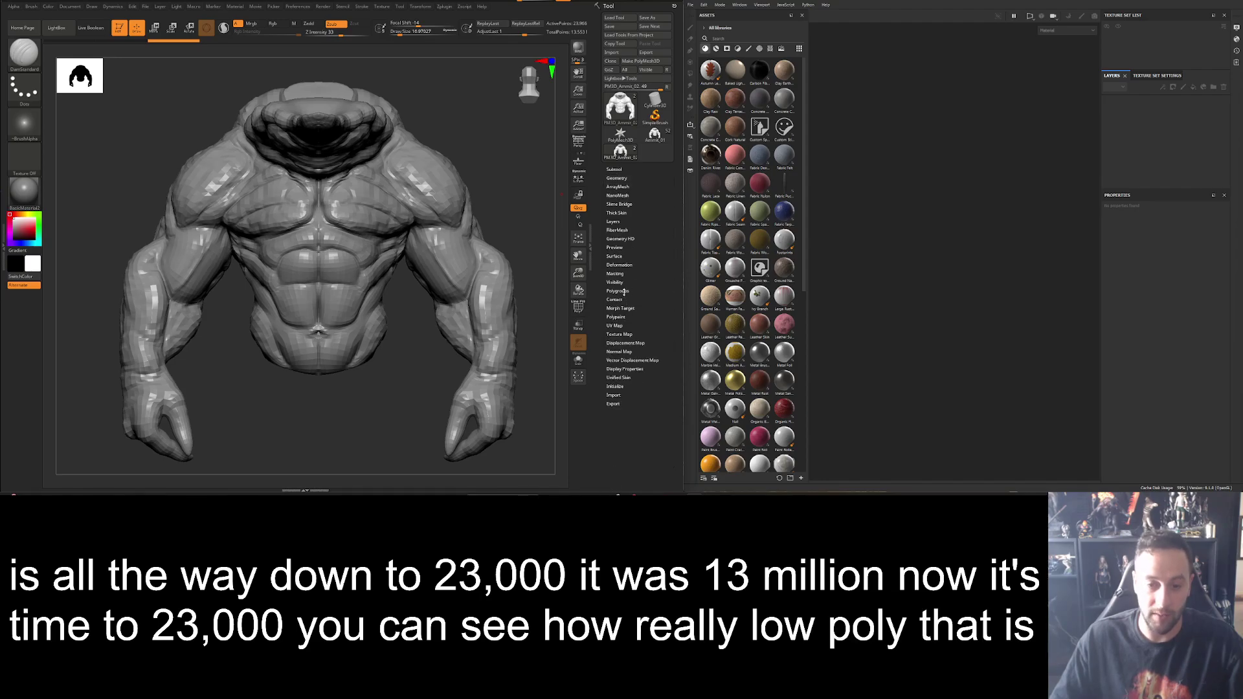
pyautogui.click(619, 265)
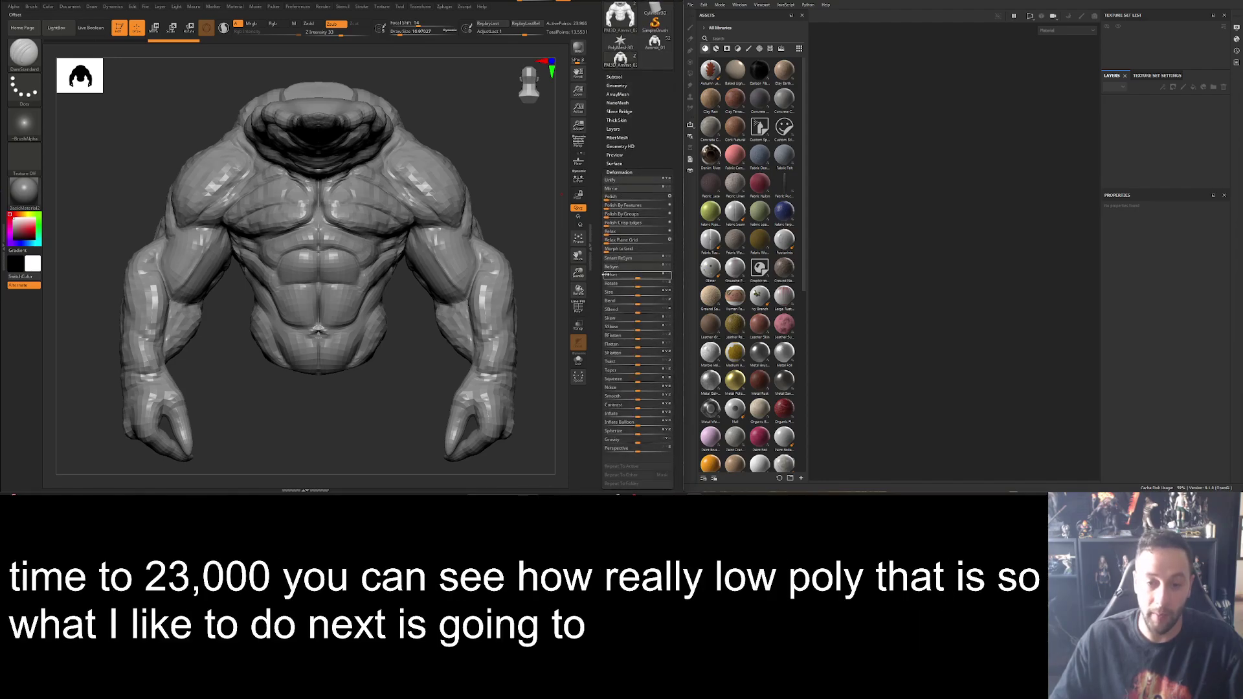
pyautogui.click(607, 205)
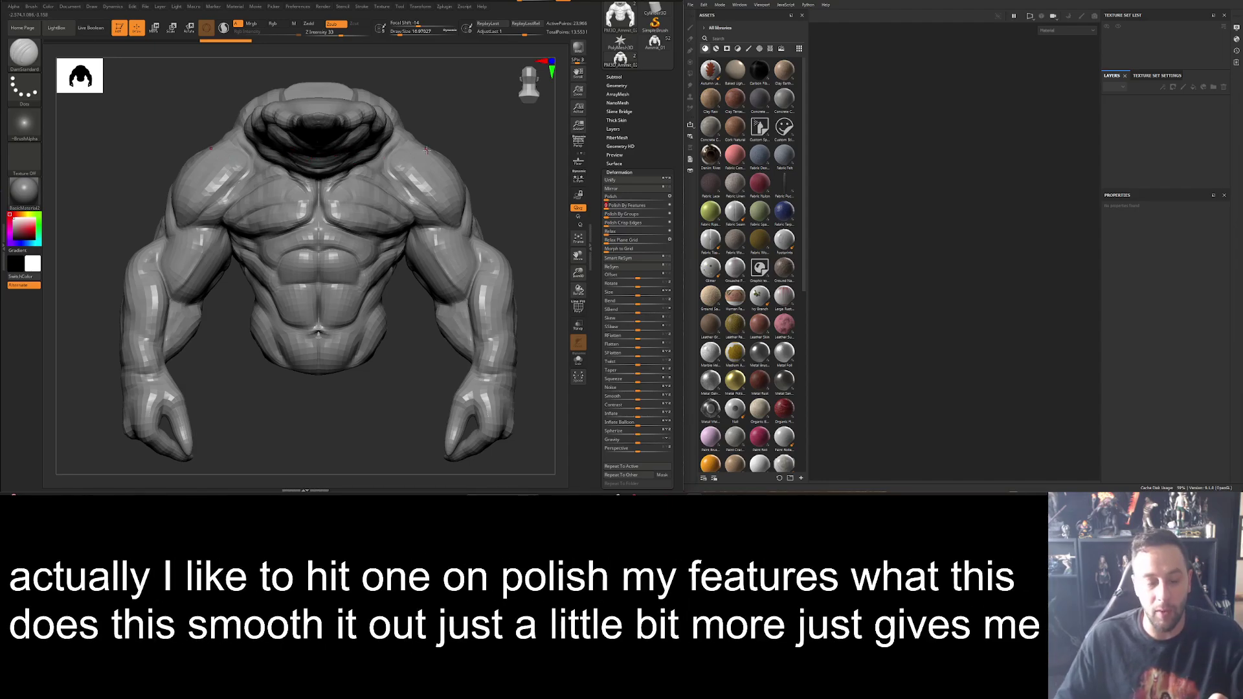
pyautogui.click(621, 173)
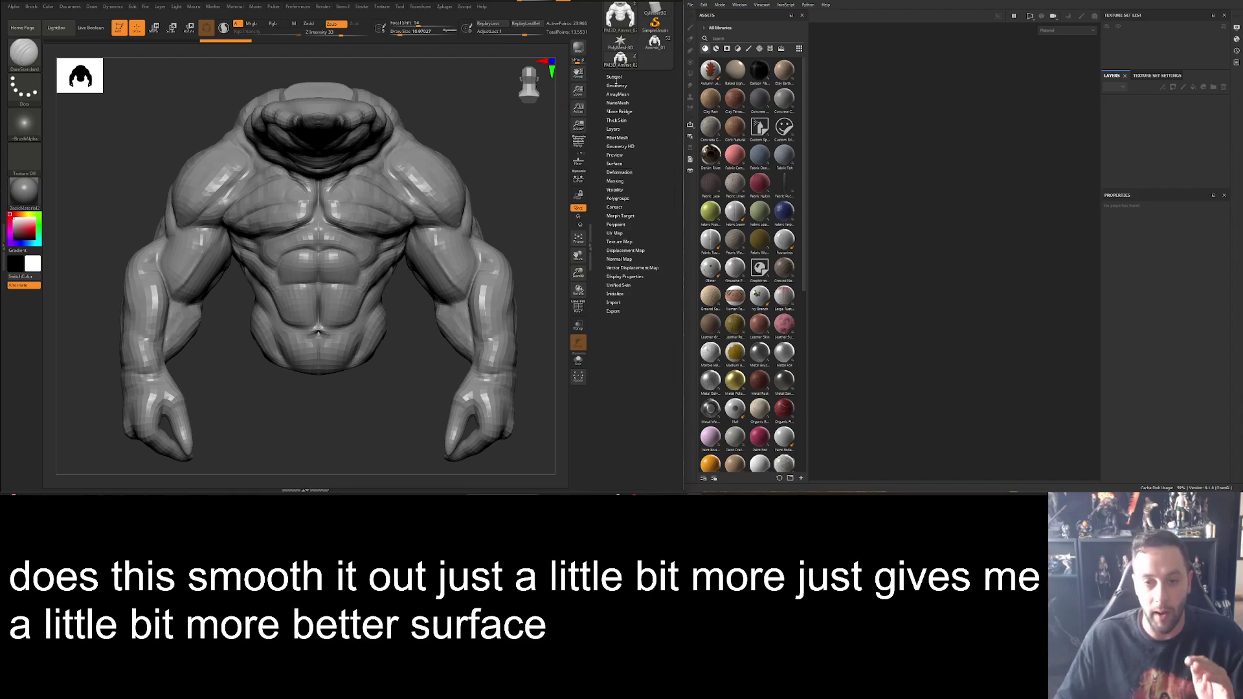
# With both torso subtools visible, project the high-poly detail onto the low-poly copy and inspect the copy alone.
pyautogui.click(613, 77)
pyautogui.moveTo(667, 113)
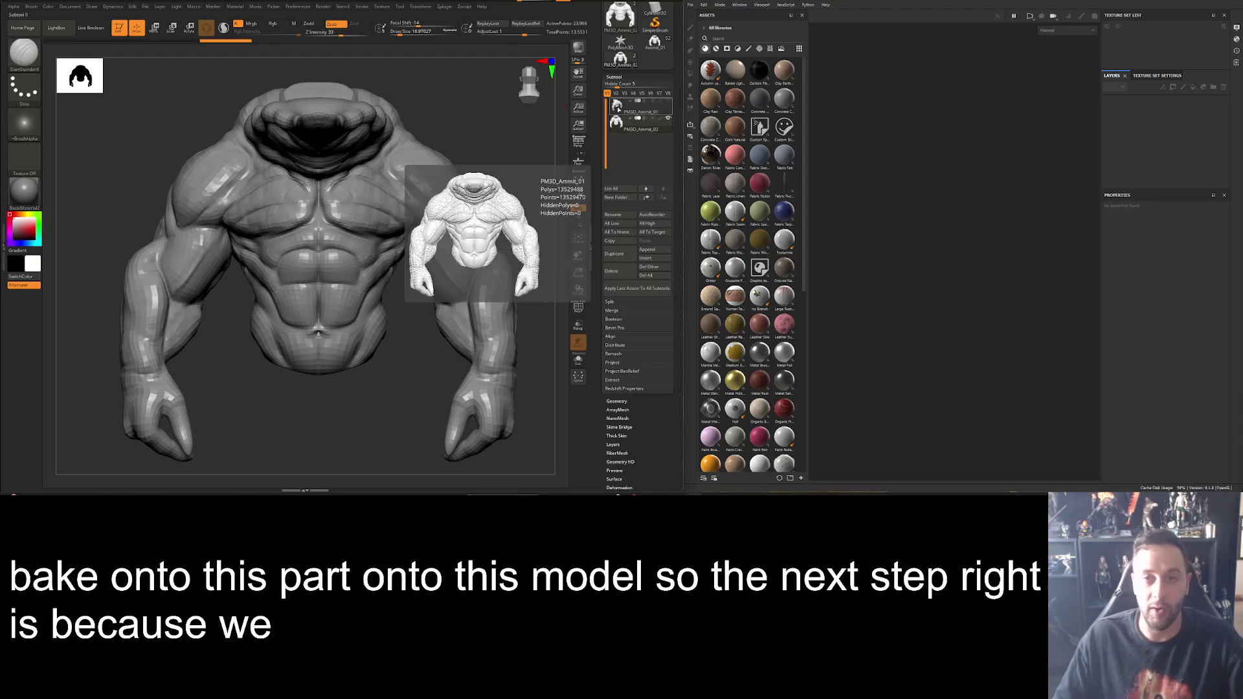
pyautogui.click(669, 119)
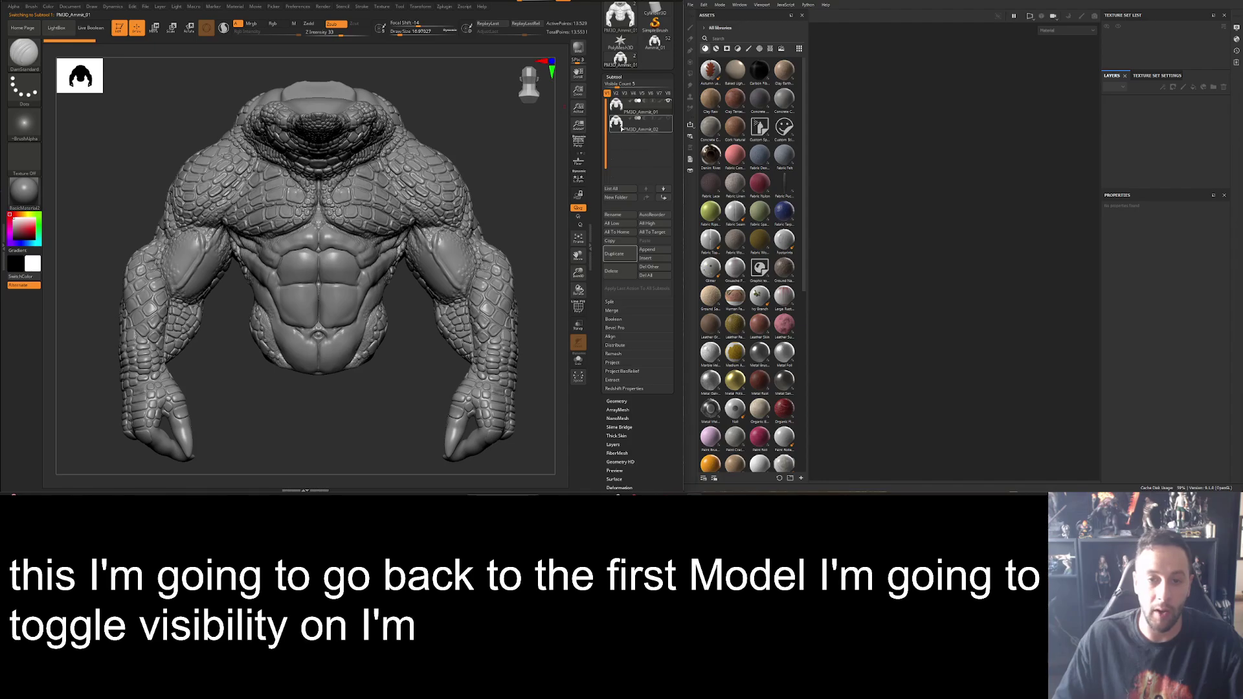
pyautogui.click(622, 126)
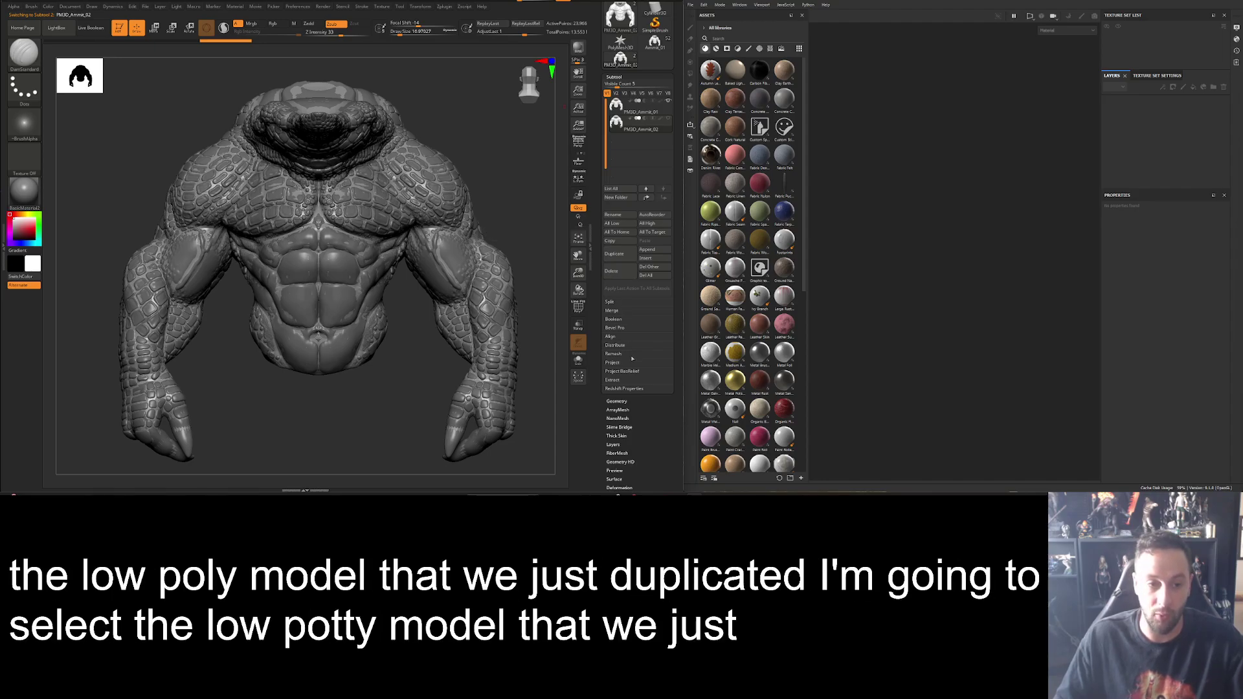
pyautogui.click(619, 364)
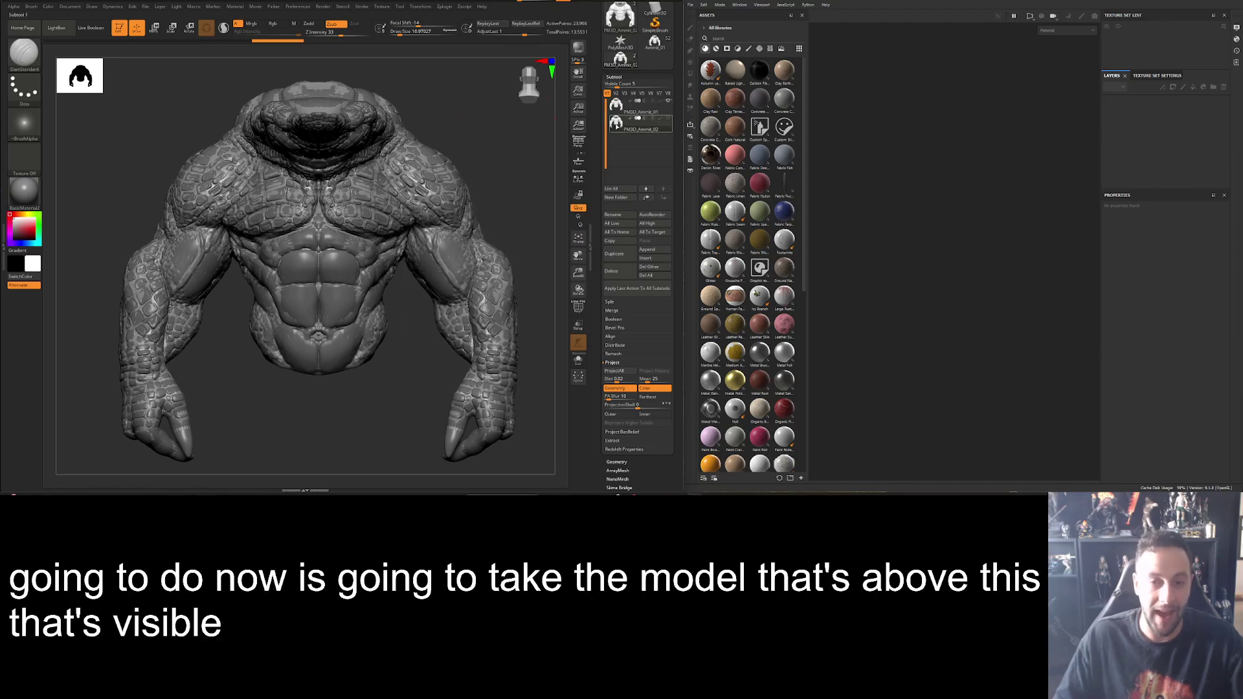
pyautogui.click(669, 102)
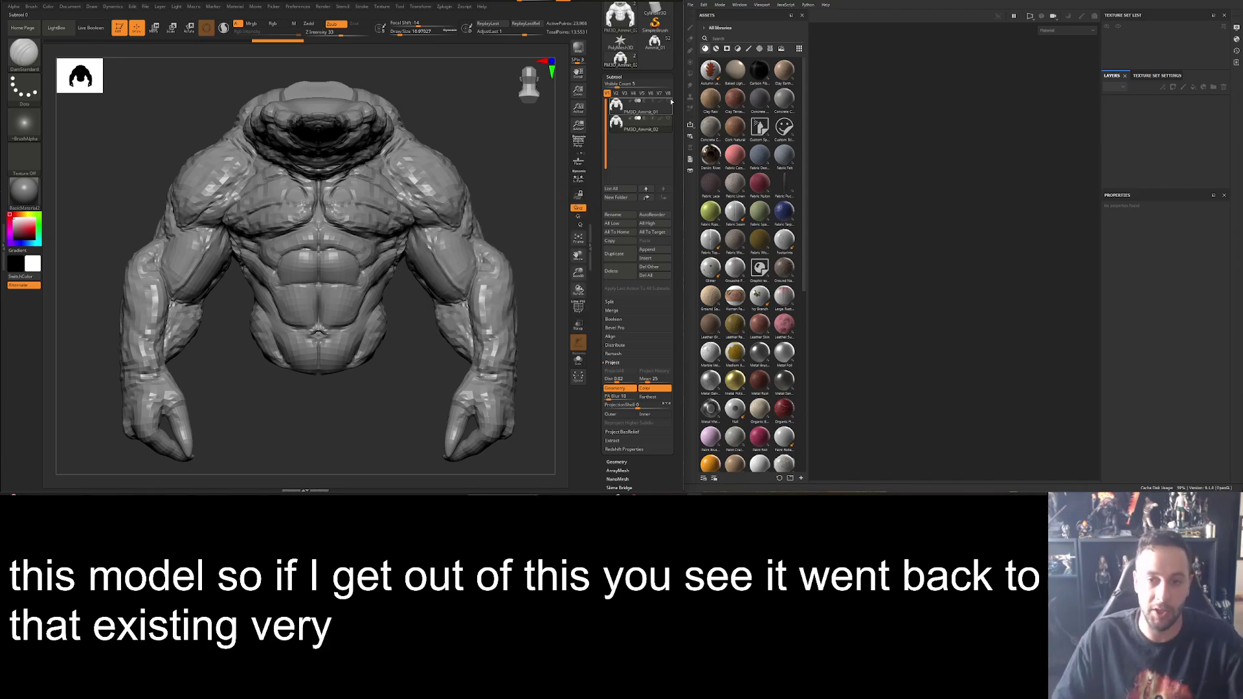
pyautogui.click(669, 101)
# Divide the low-poly torso once to add a subdivision level.
pyautogui.click(613, 78)
pyautogui.click(615, 86)
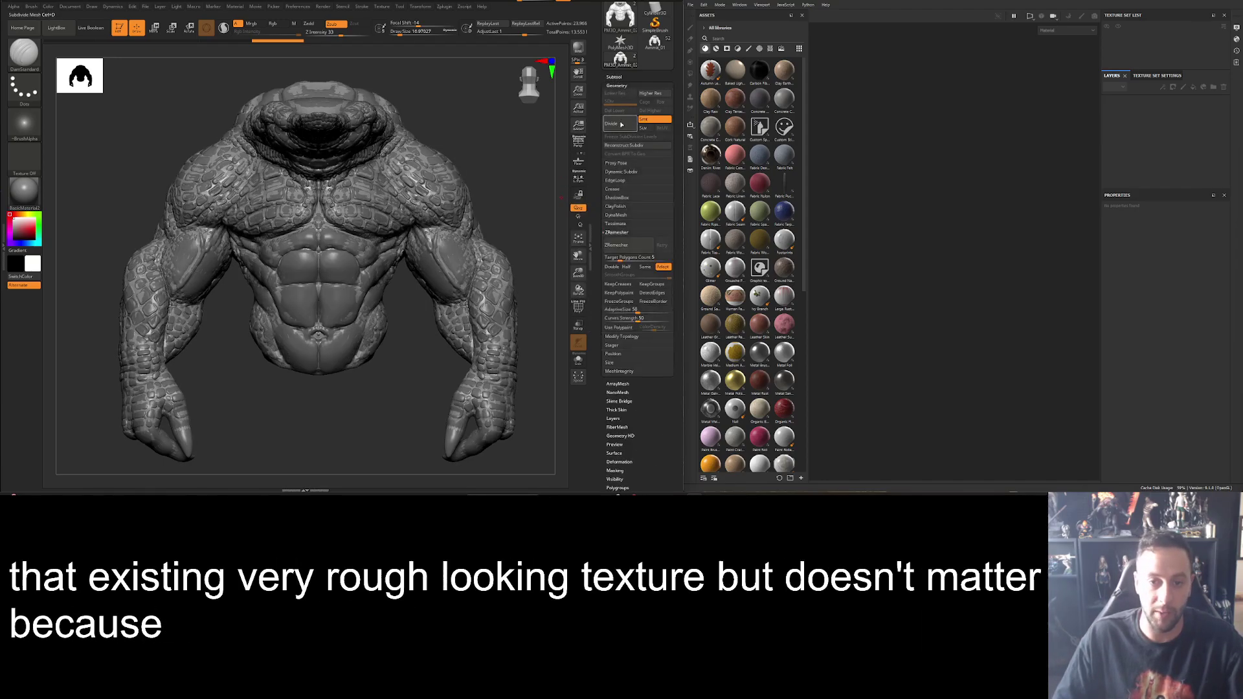
pyautogui.click(614, 77)
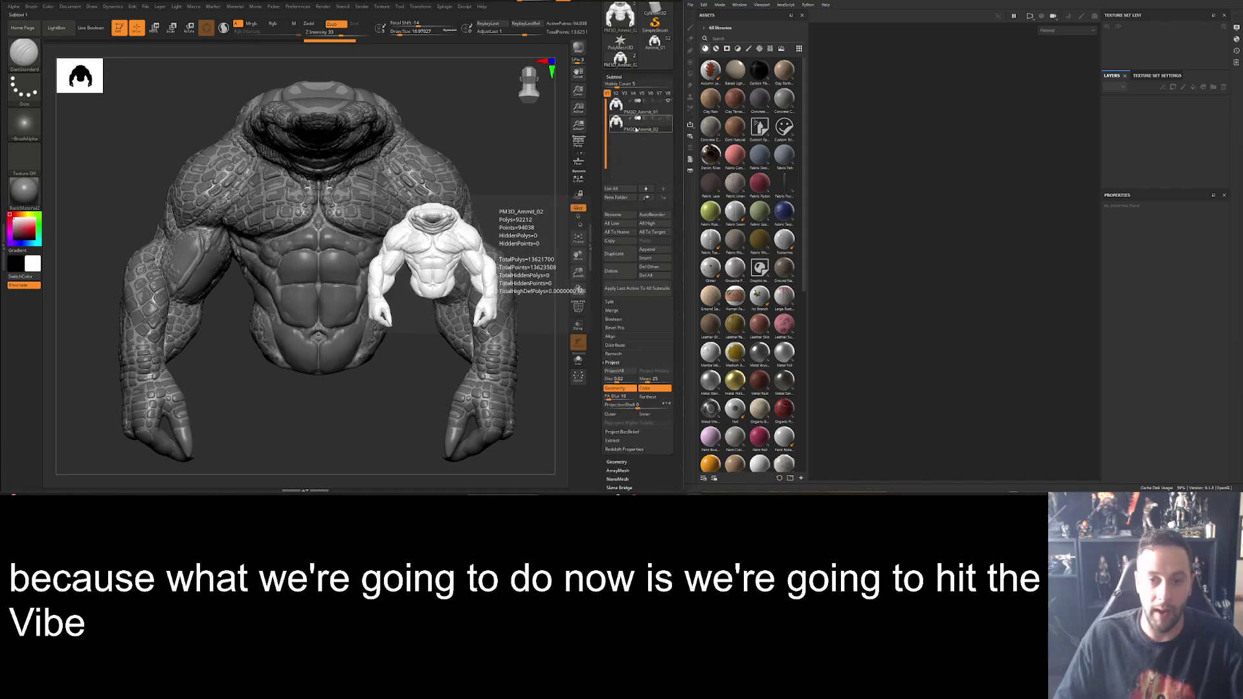
# Check the subdivided low-poly torso alone, then show the high-poly subtool and run ProjectAll on the low-poly copy.
pyautogui.click(670, 101)
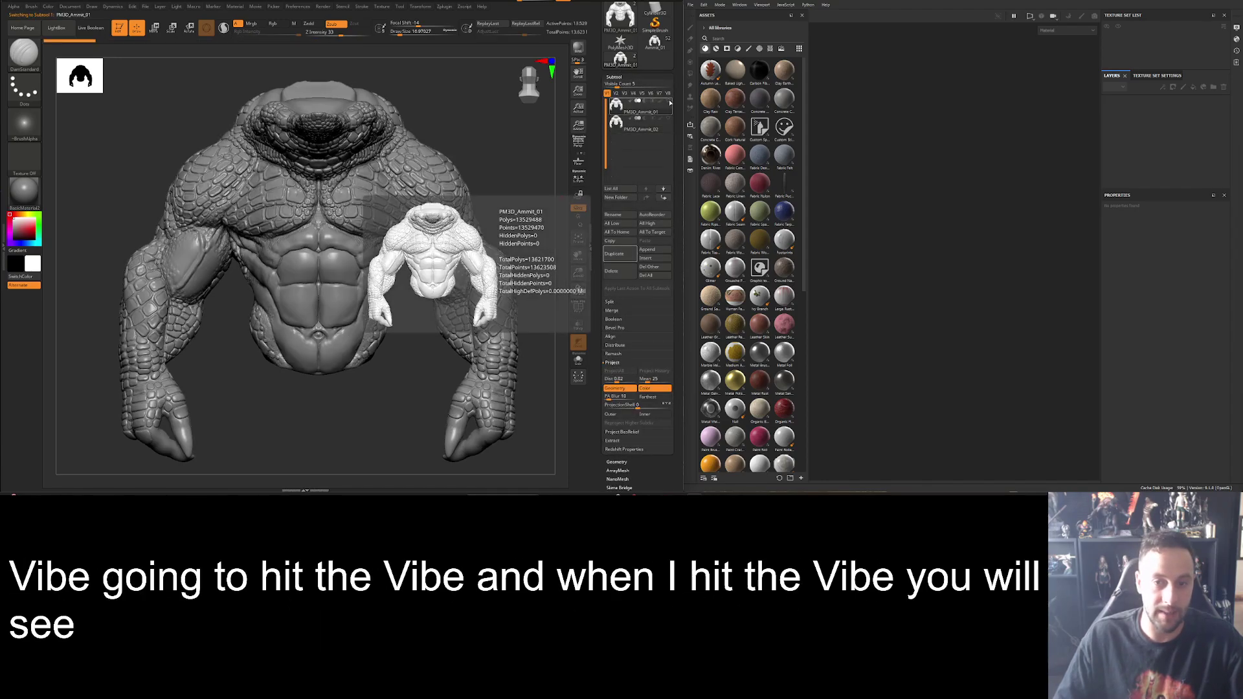
pyautogui.moveTo(669, 101)
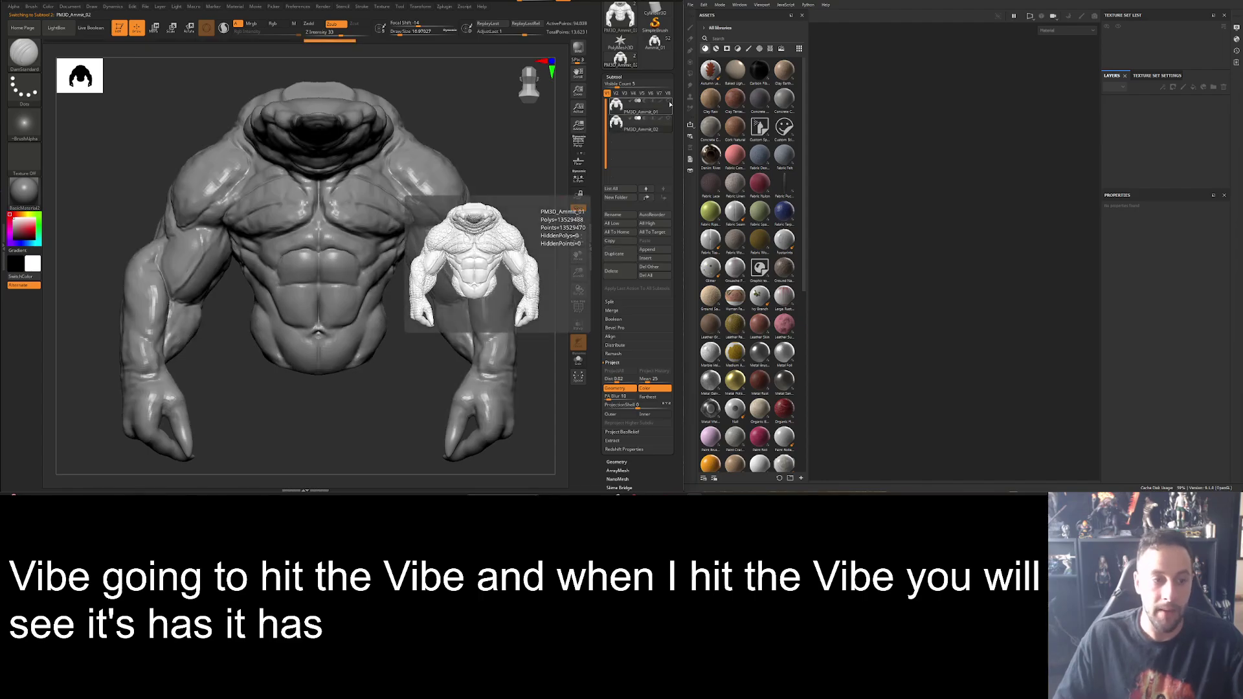
pyautogui.click(669, 101)
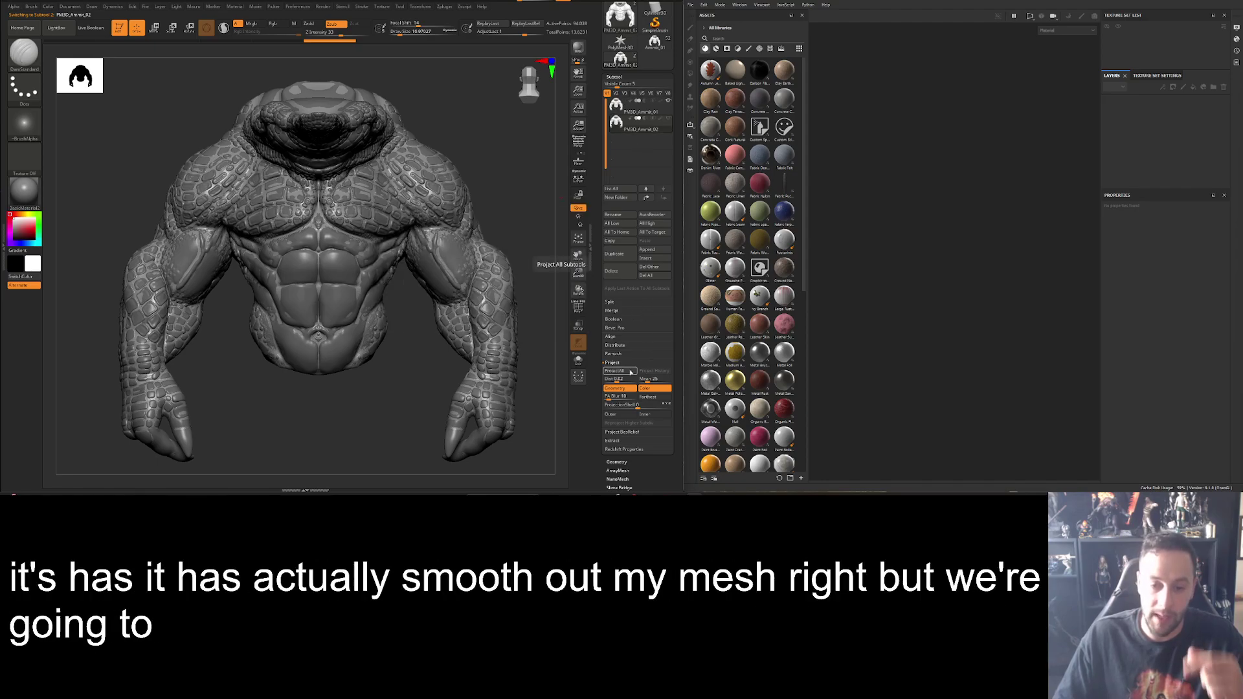
pyautogui.click(627, 372)
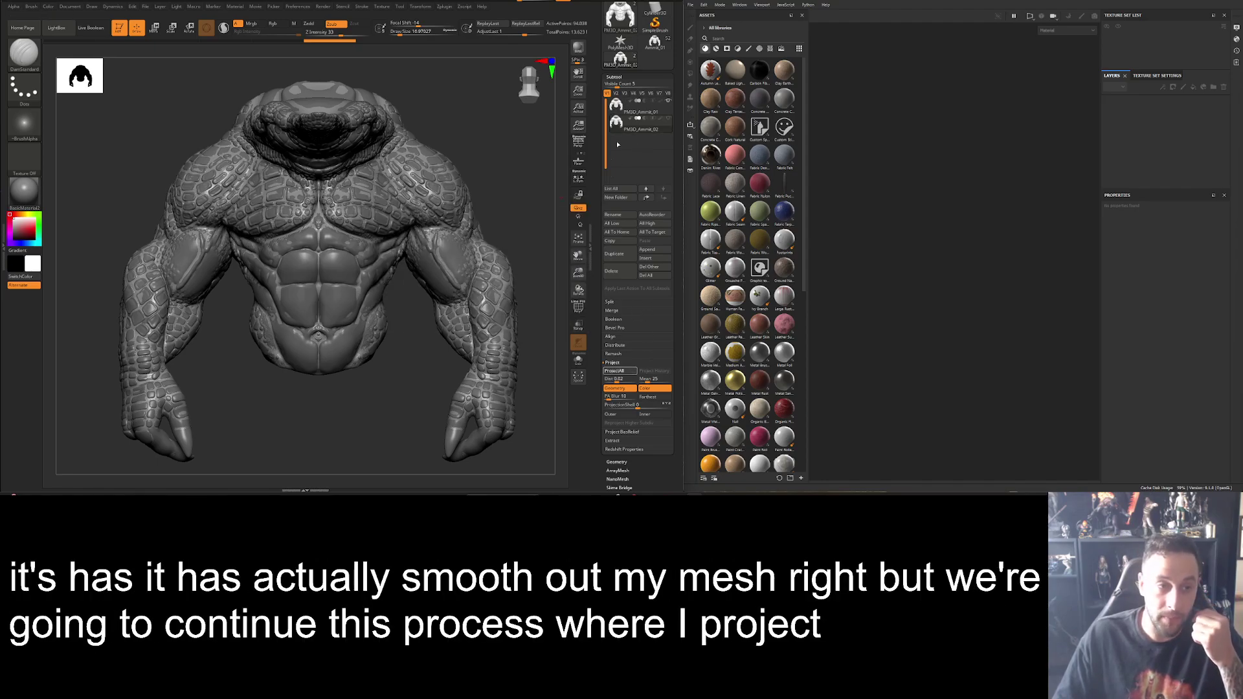
# Divide the low-poly torso once more, show the high-poly subtool, and run ProjectAll onto the low-poly copy.
pyautogui.click(615, 77)
pyautogui.click(617, 86)
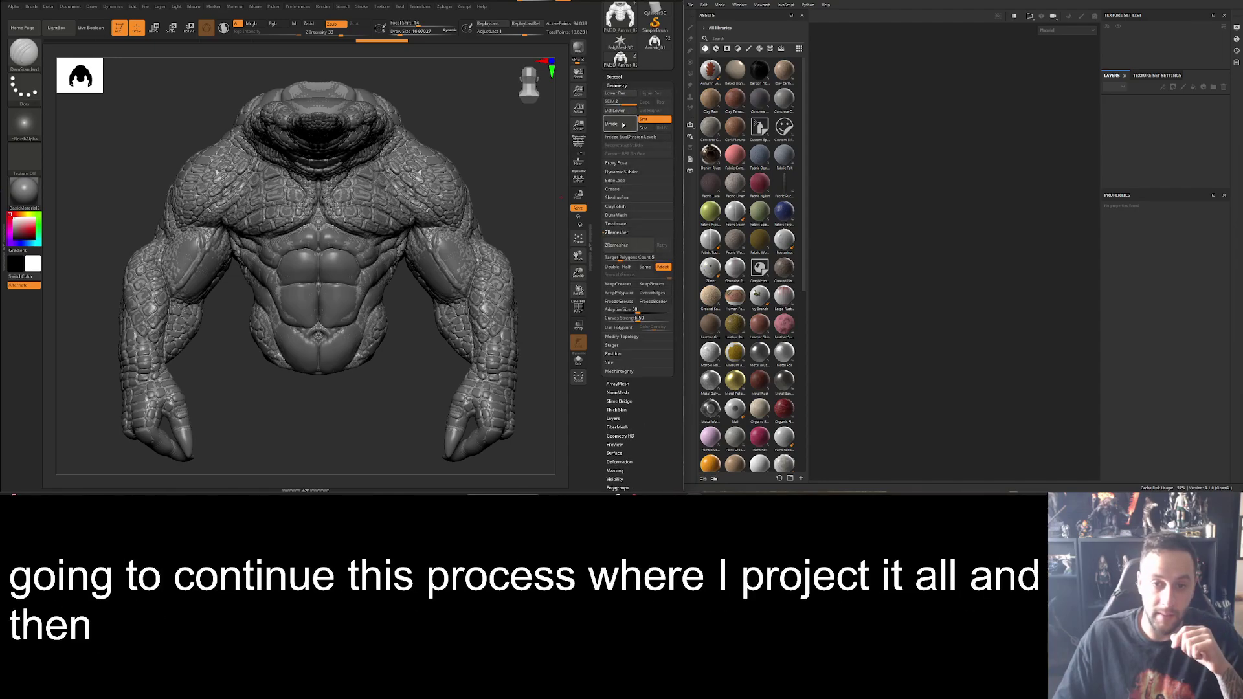
pyautogui.click(620, 123)
pyautogui.click(613, 77)
pyautogui.click(669, 102)
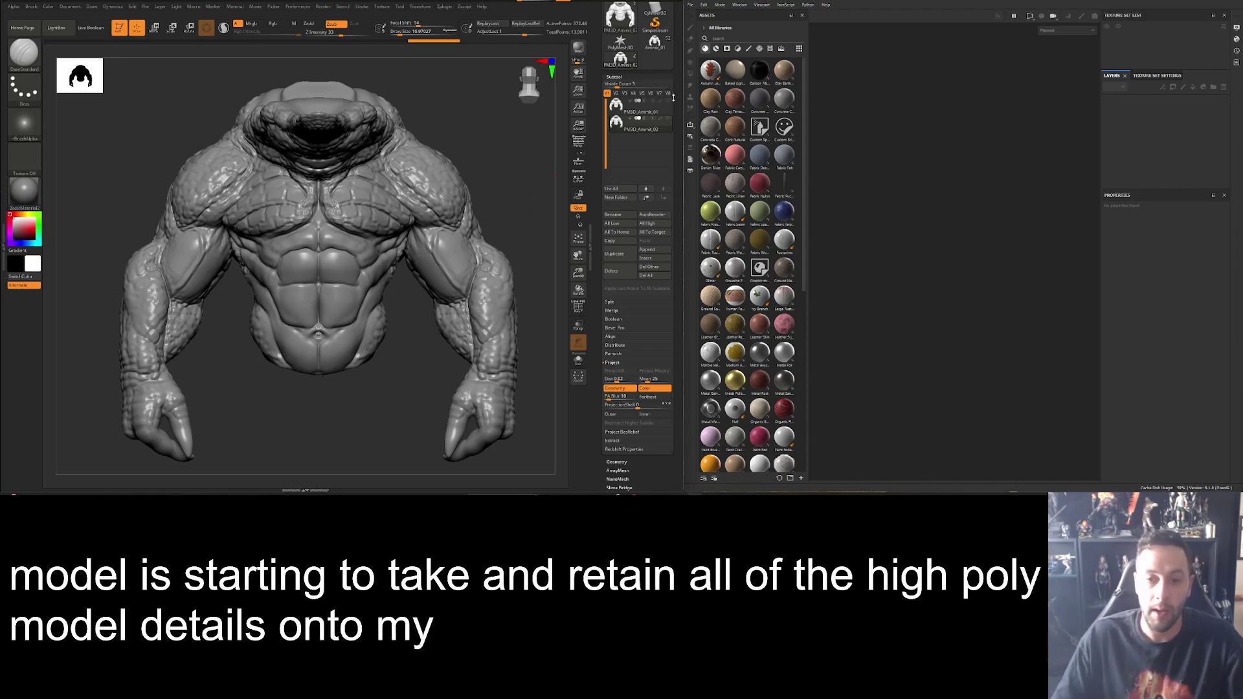
pyautogui.click(621, 373)
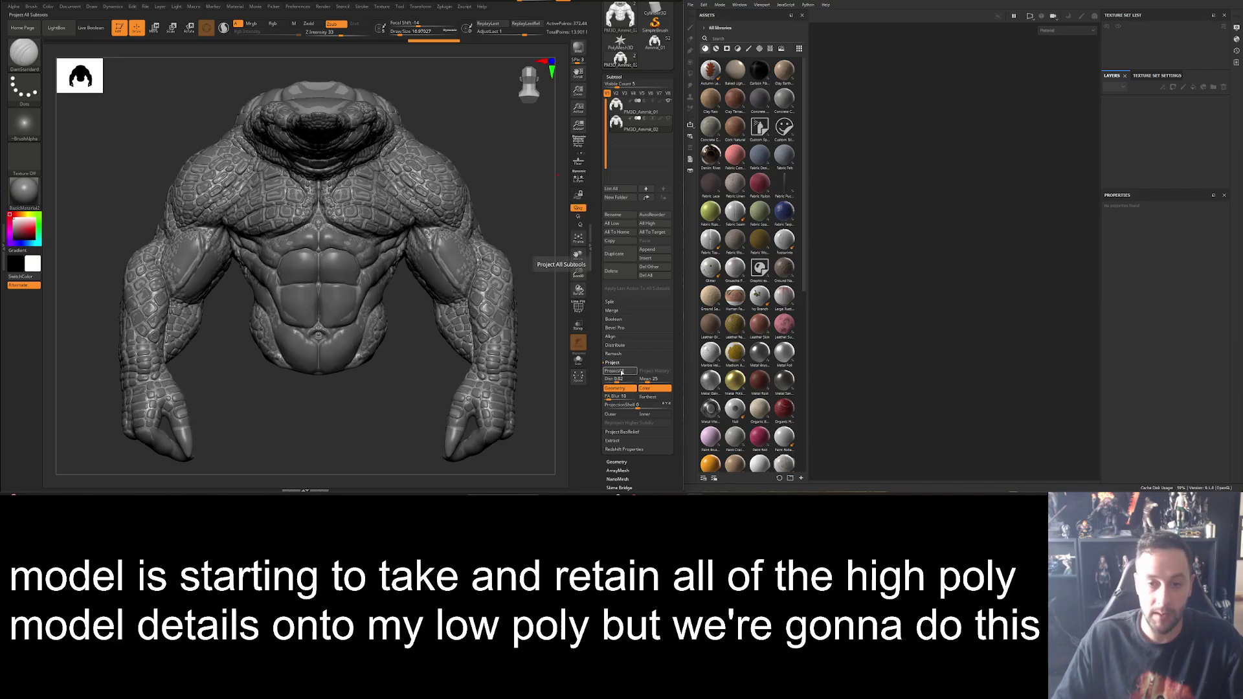
# Add another subdivision level to the low-poly torso and reproject the high-poly detail onto it.
pyautogui.click(621, 77)
pyautogui.click(622, 86)
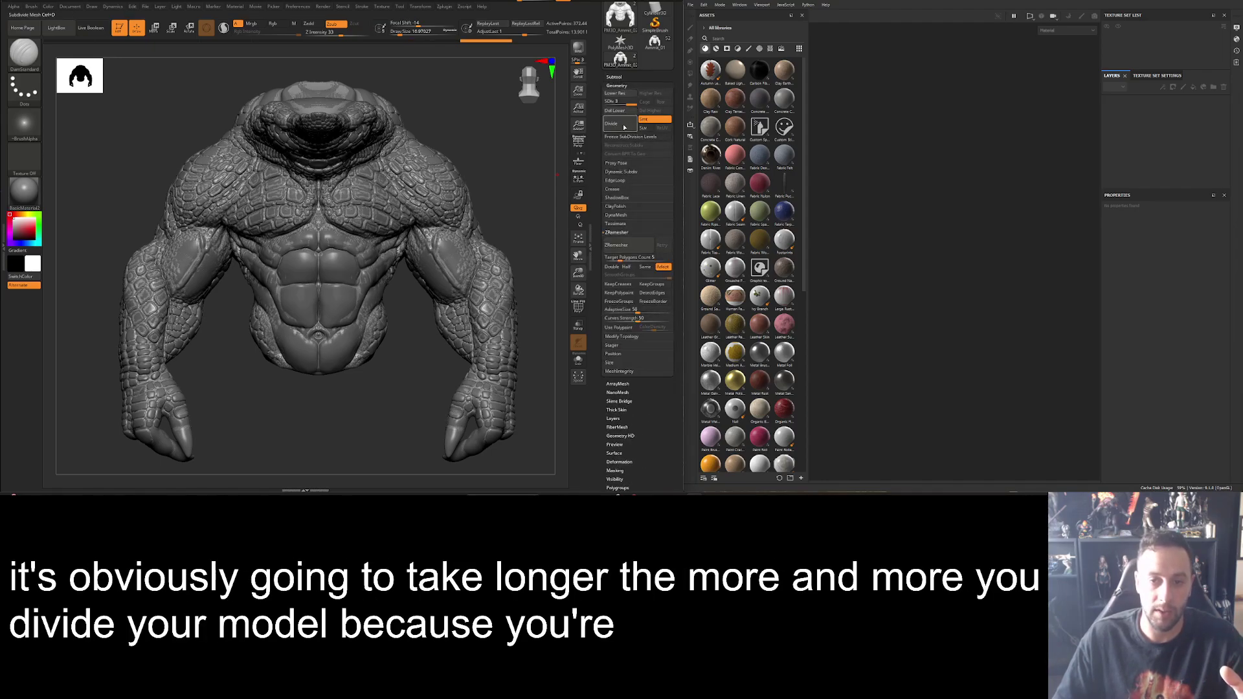
pyautogui.hotkey('ctrl', 'd')
pyautogui.click(614, 77)
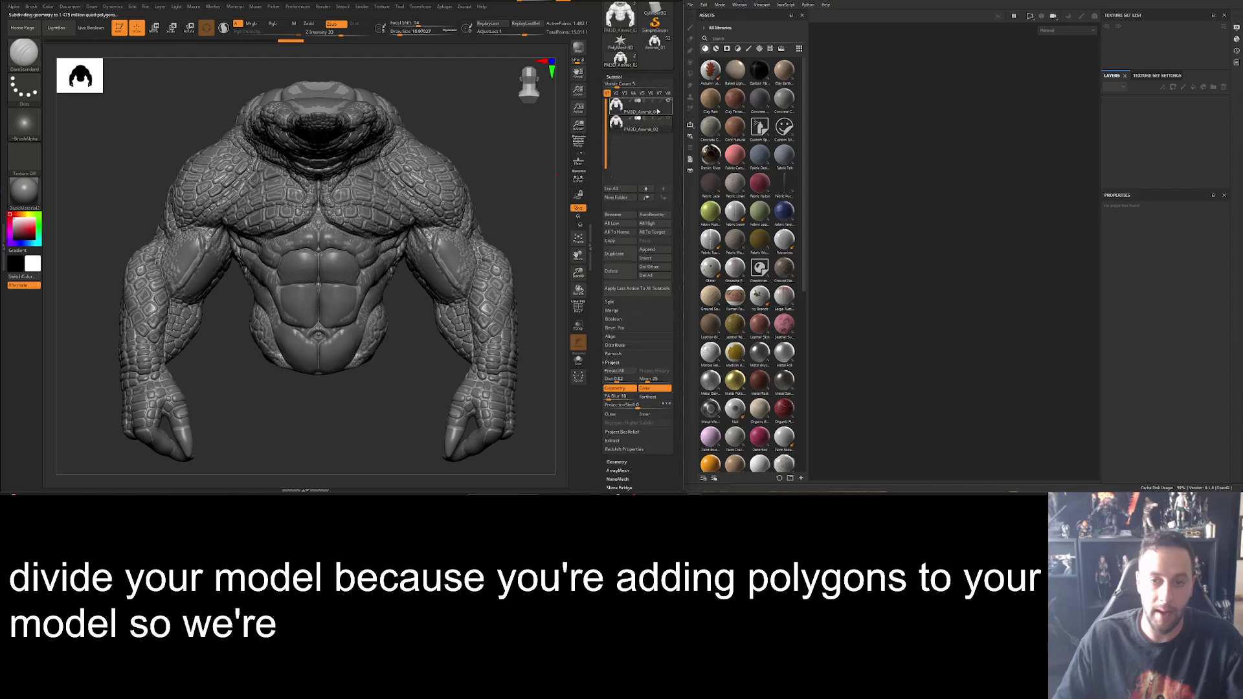
pyautogui.hotkey('shift', 'd')
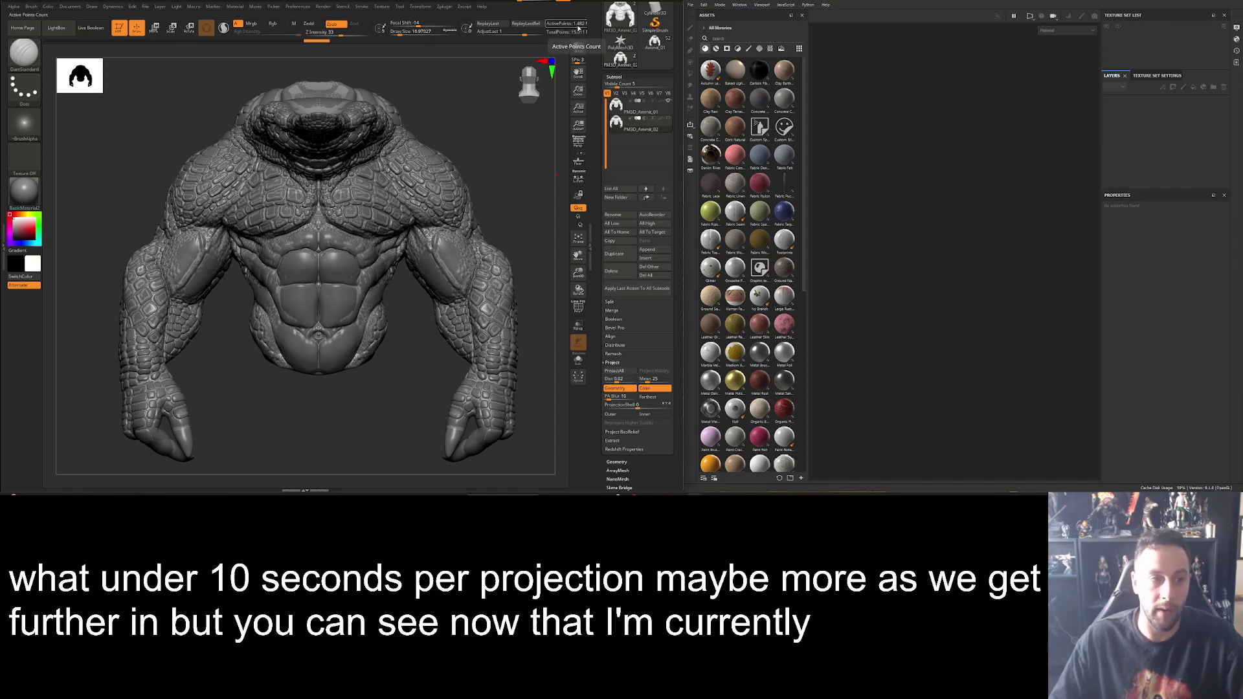
# Divide the projected low-poly torso again and turn on the high-poly subtool's visibility.
pyautogui.click(621, 77)
pyautogui.click(616, 85)
pyautogui.click(618, 86)
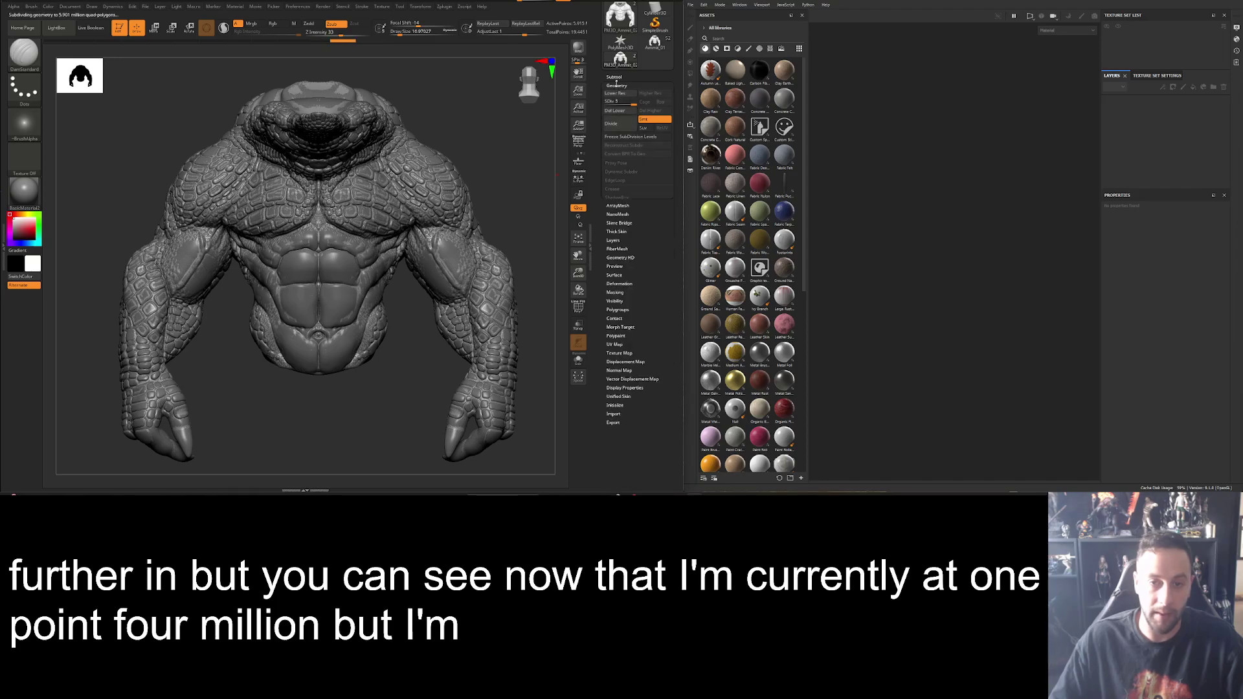
pyautogui.click(615, 77)
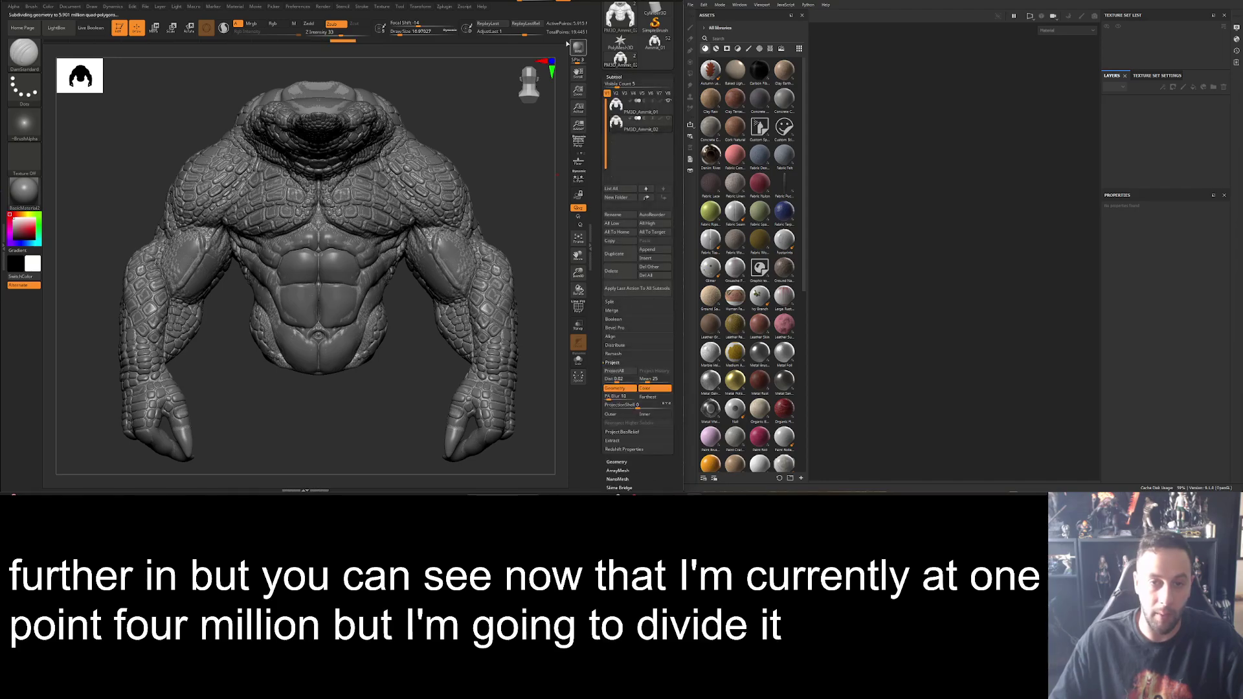
pyautogui.click(669, 105)
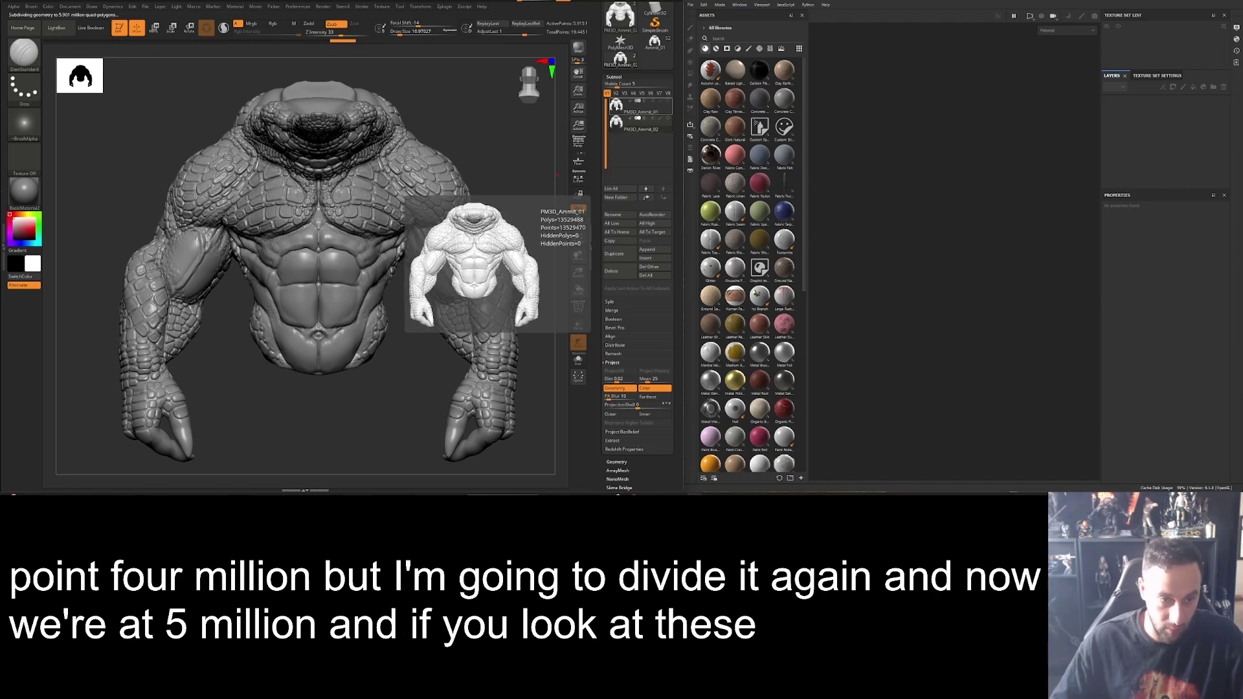
# Compare the scale detail of the high-poly original and the projected low-poly copy by switching between the two subtools.
pyautogui.click(615, 106)
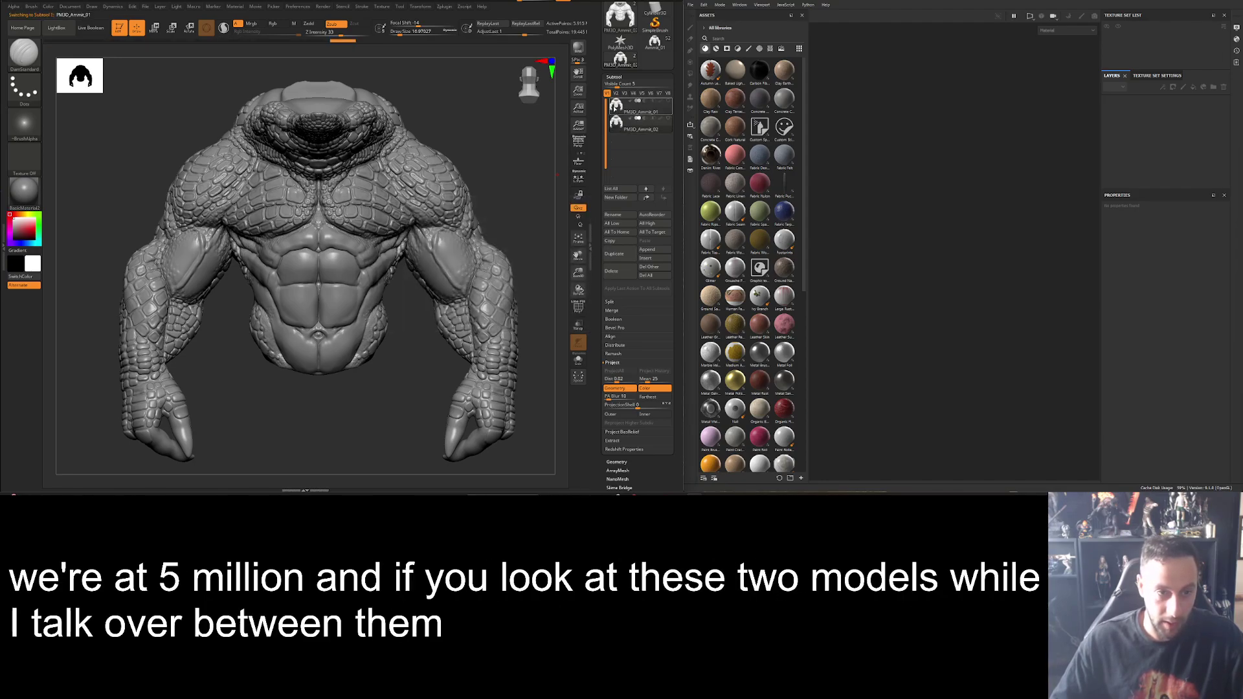
pyautogui.moveTo(617, 126)
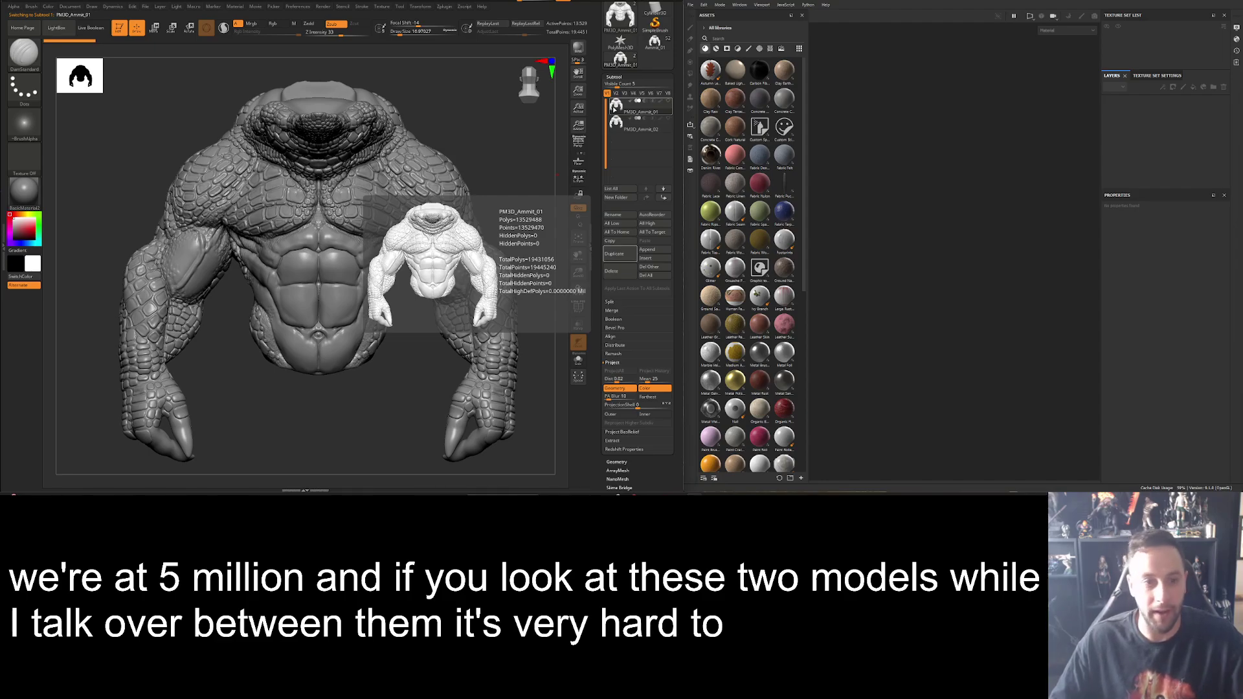
pyautogui.click(617, 127)
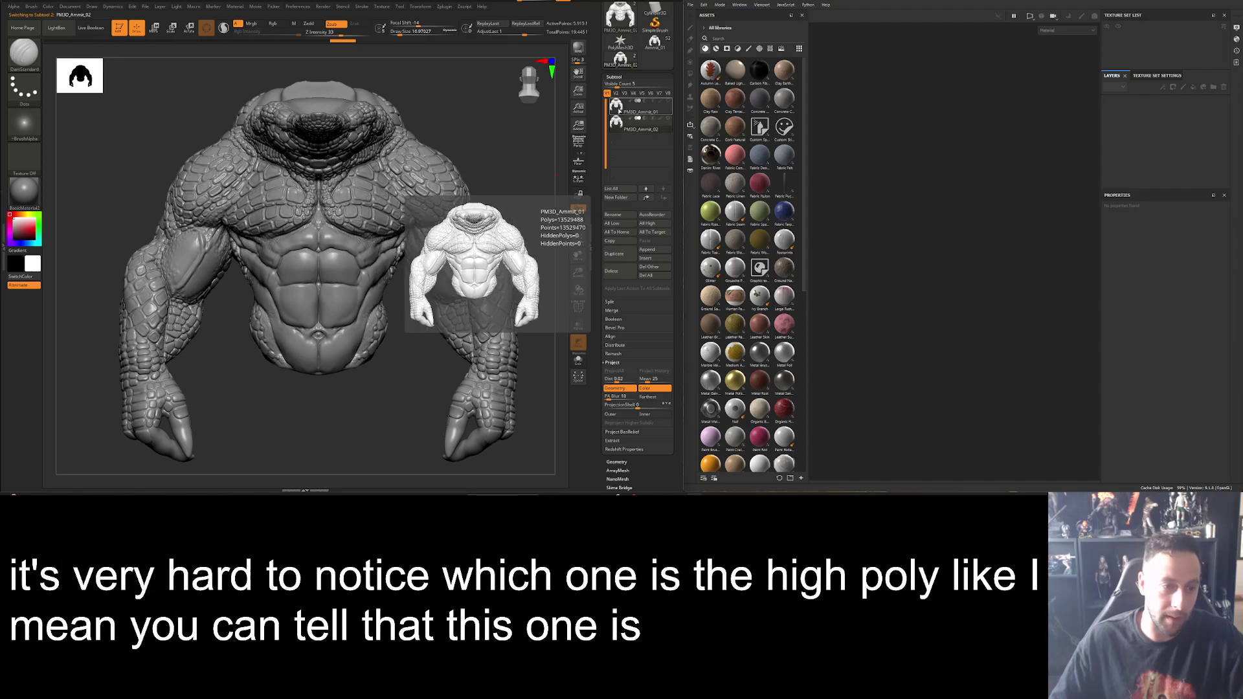
pyautogui.click(619, 111)
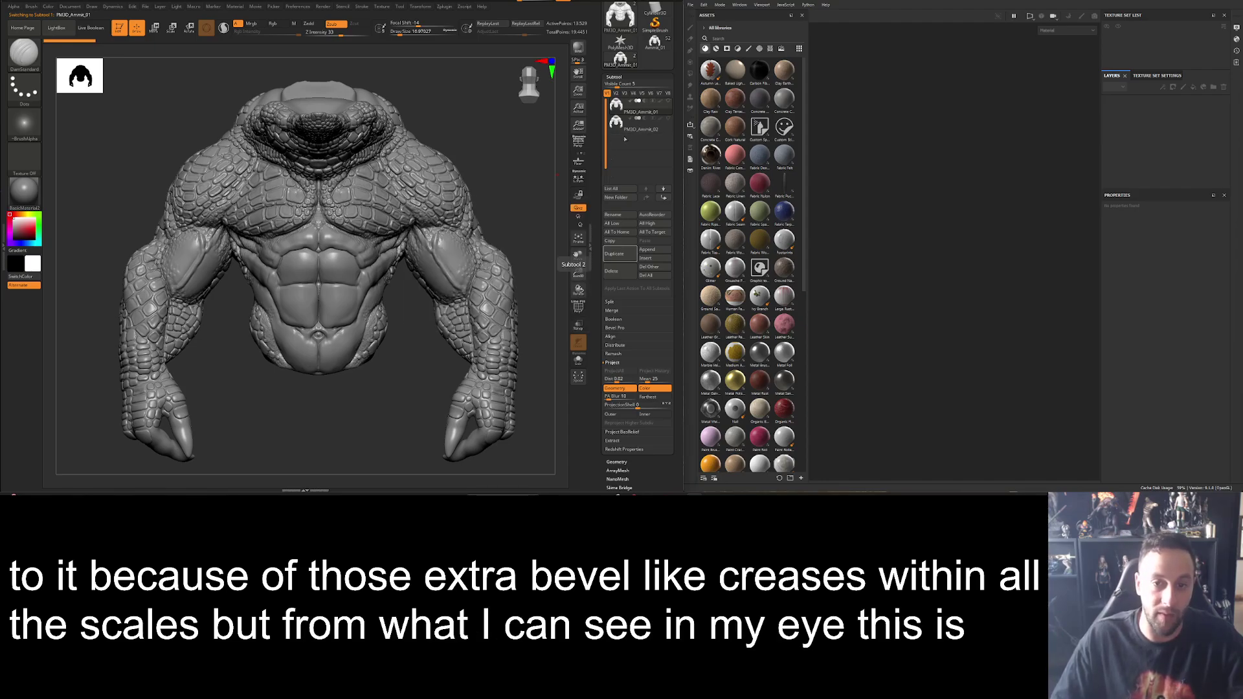
pyautogui.click(623, 127)
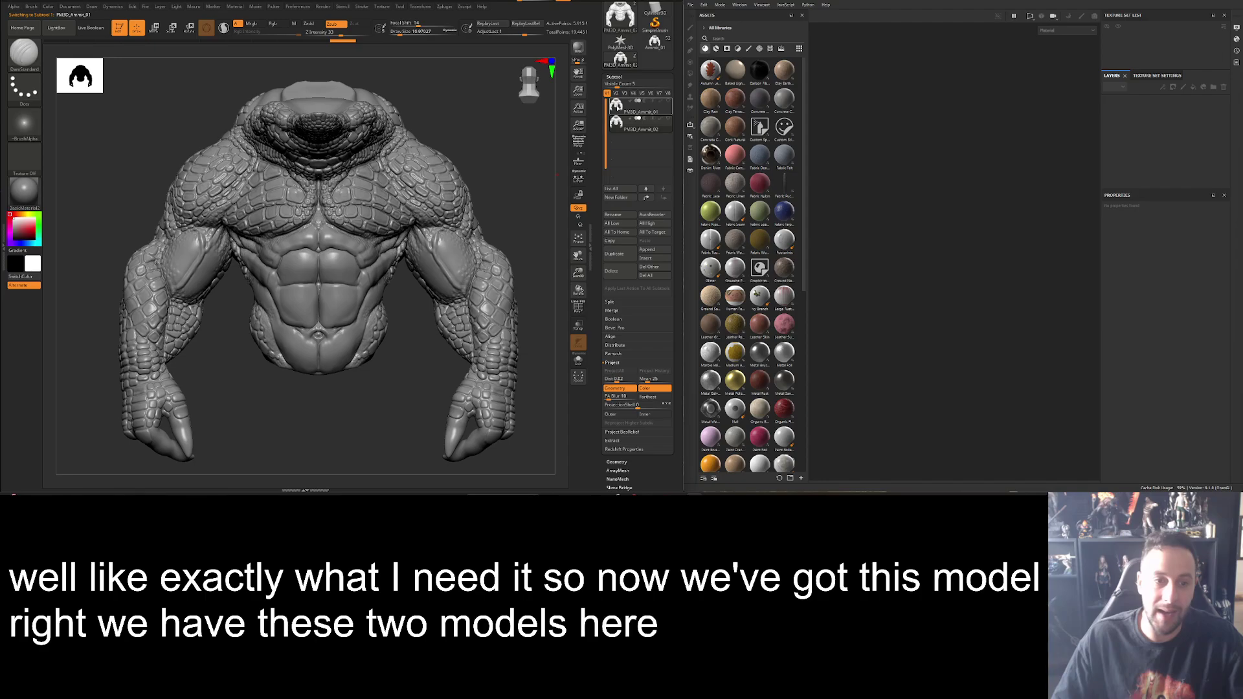
# Select the projected low-poly subtool and lower it to subdivision level 1.
pyautogui.moveTo(615, 123)
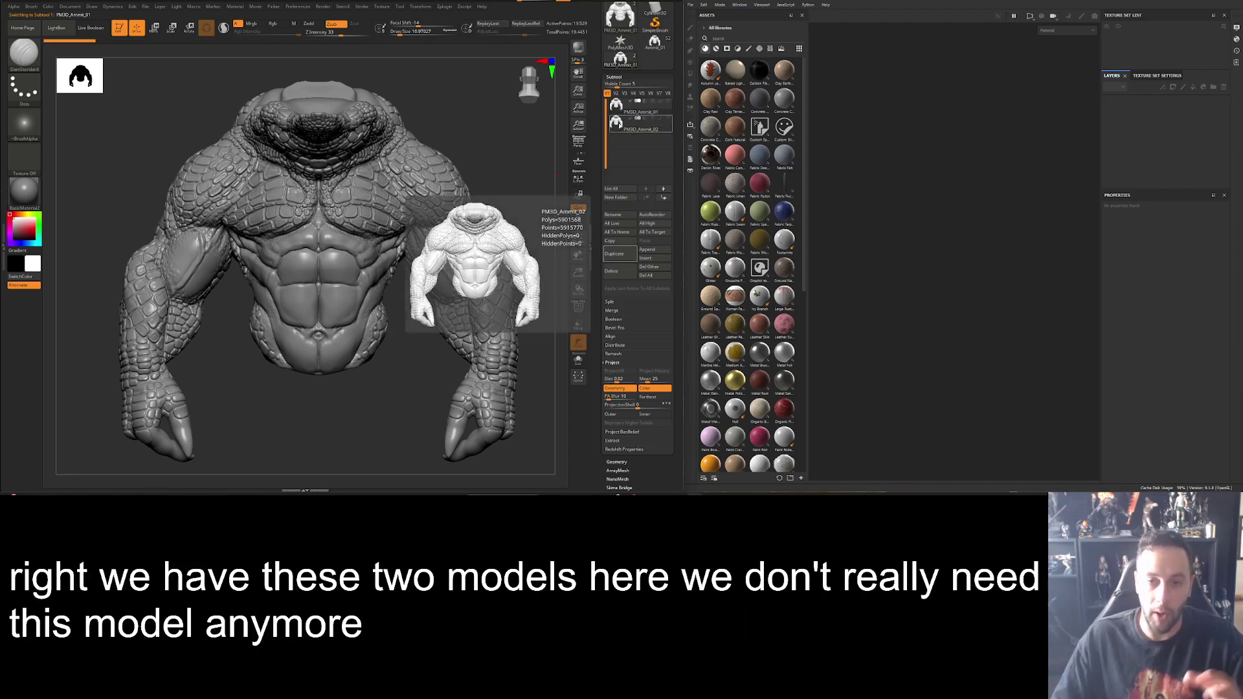
pyautogui.click(621, 125)
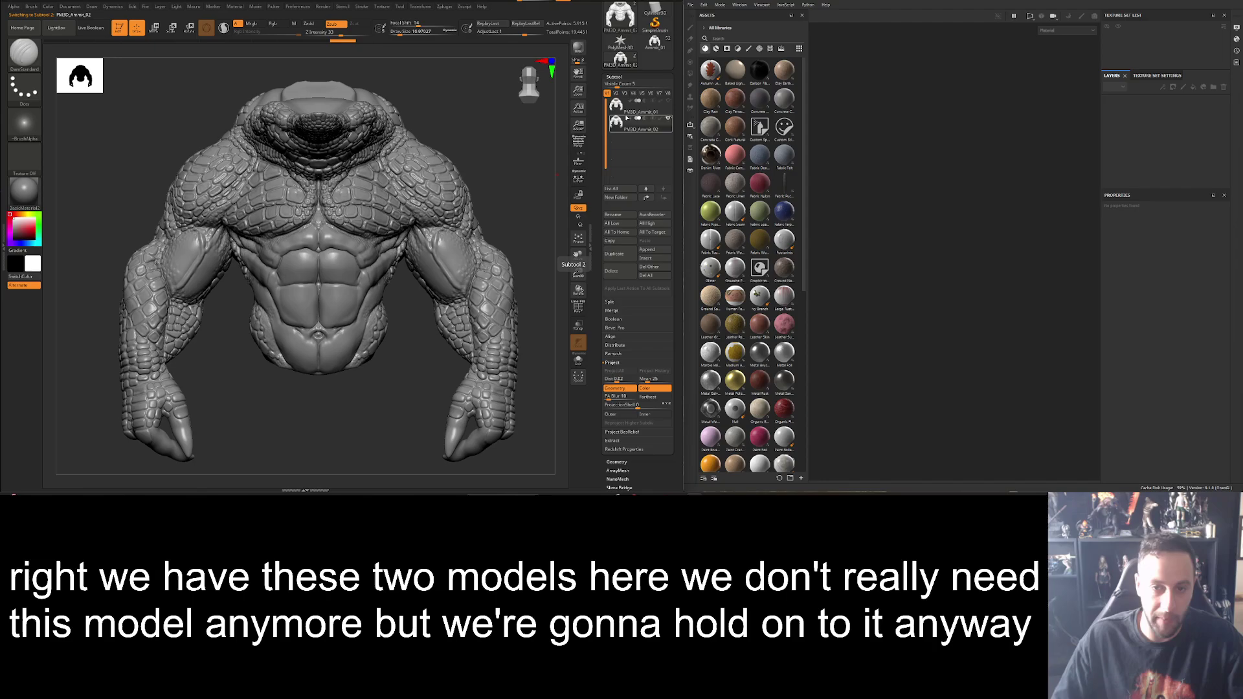
pyautogui.click(620, 77)
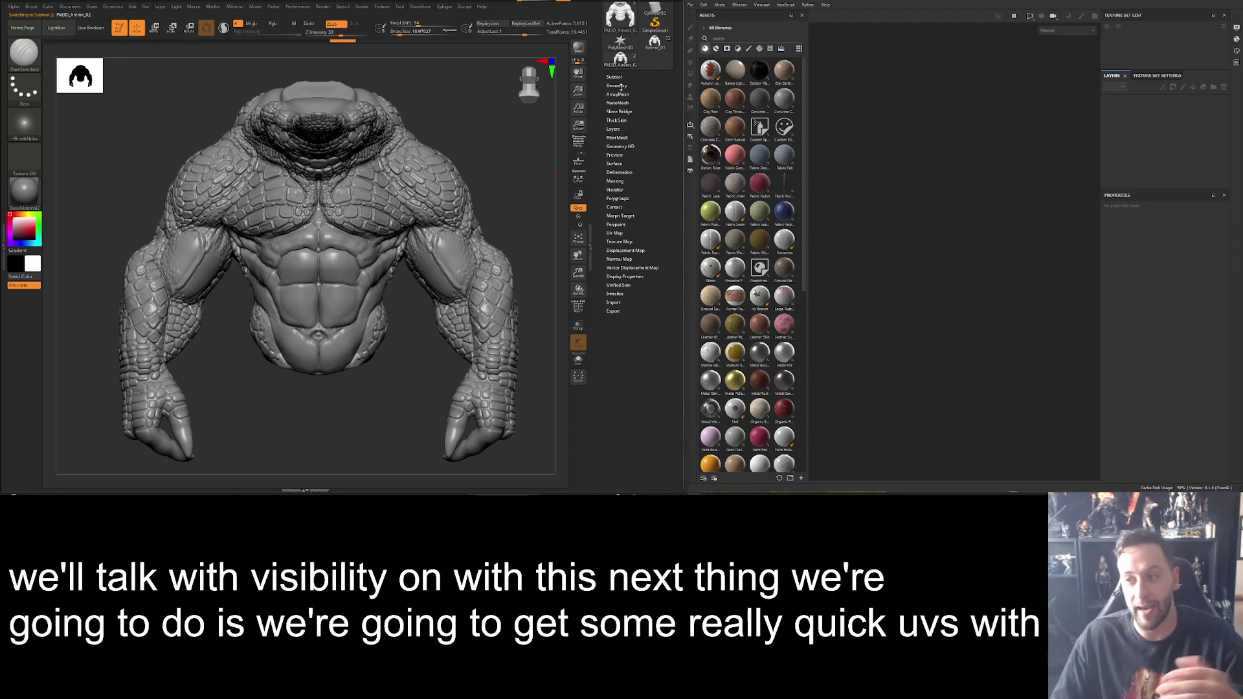
pyautogui.click(618, 86)
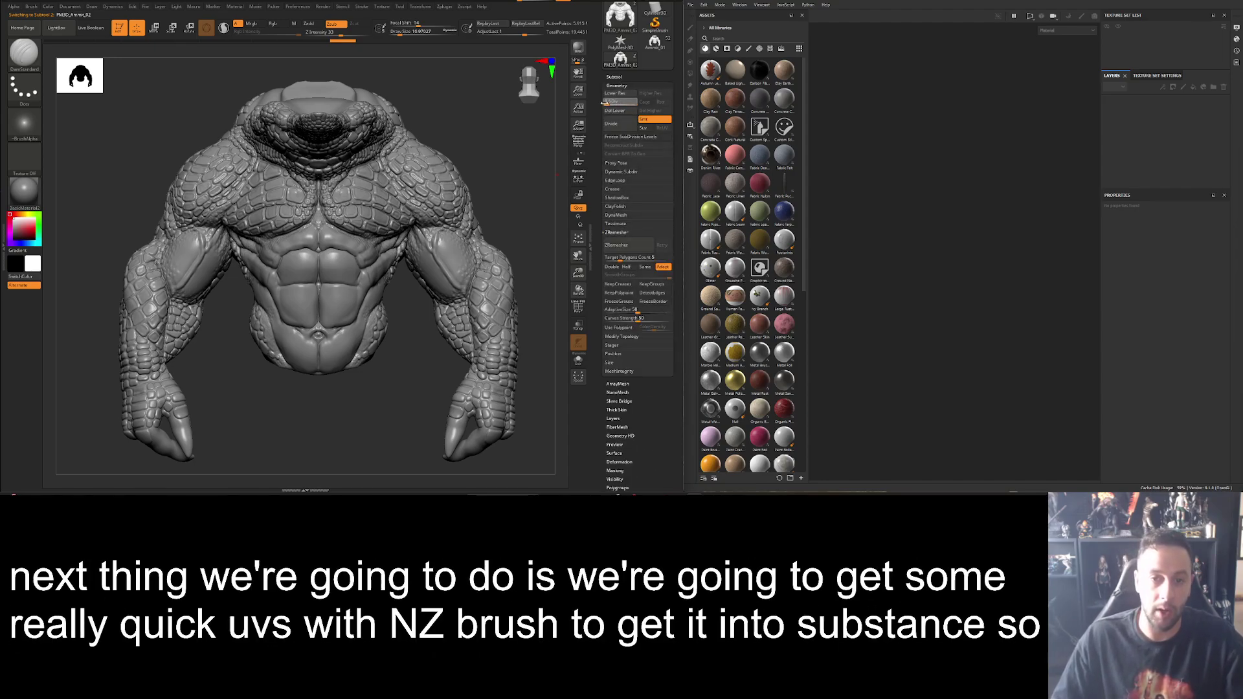
pyautogui.moveTo(618, 102); pyautogui.dragTo(606, 102)
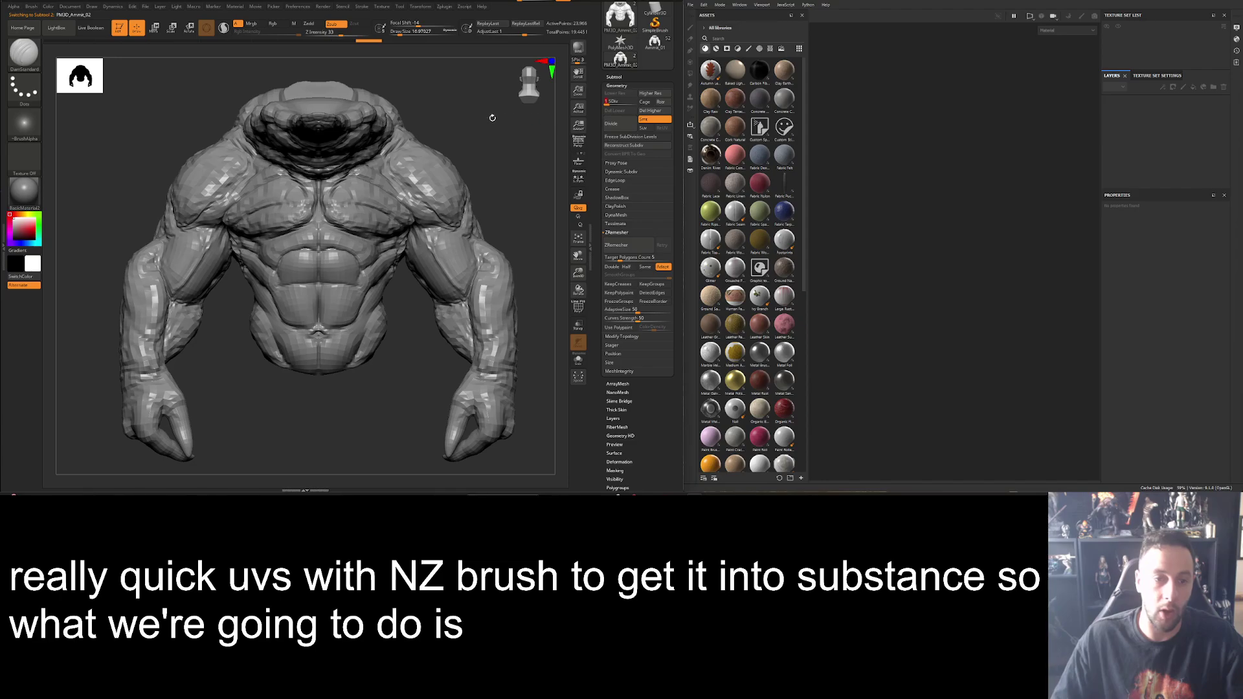
# Create a UV Master work clone of the lowest-level torso and check the clone's subtool list.
pyautogui.click(445, 6)
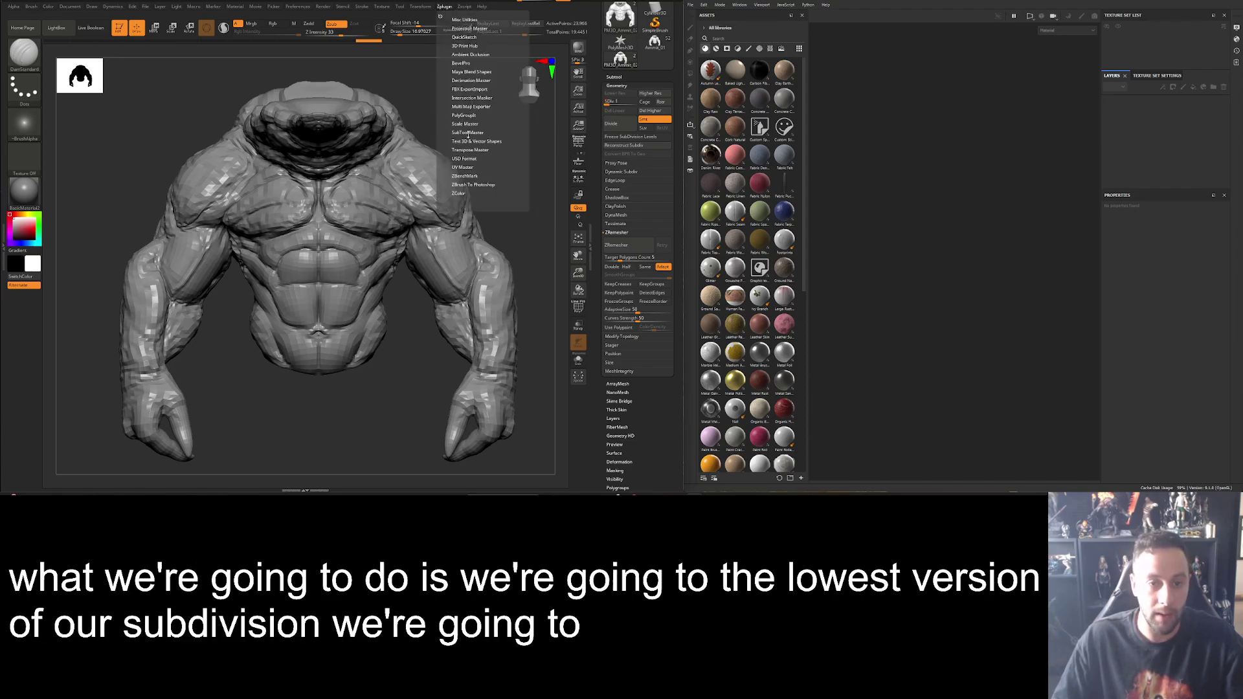
pyautogui.click(462, 168)
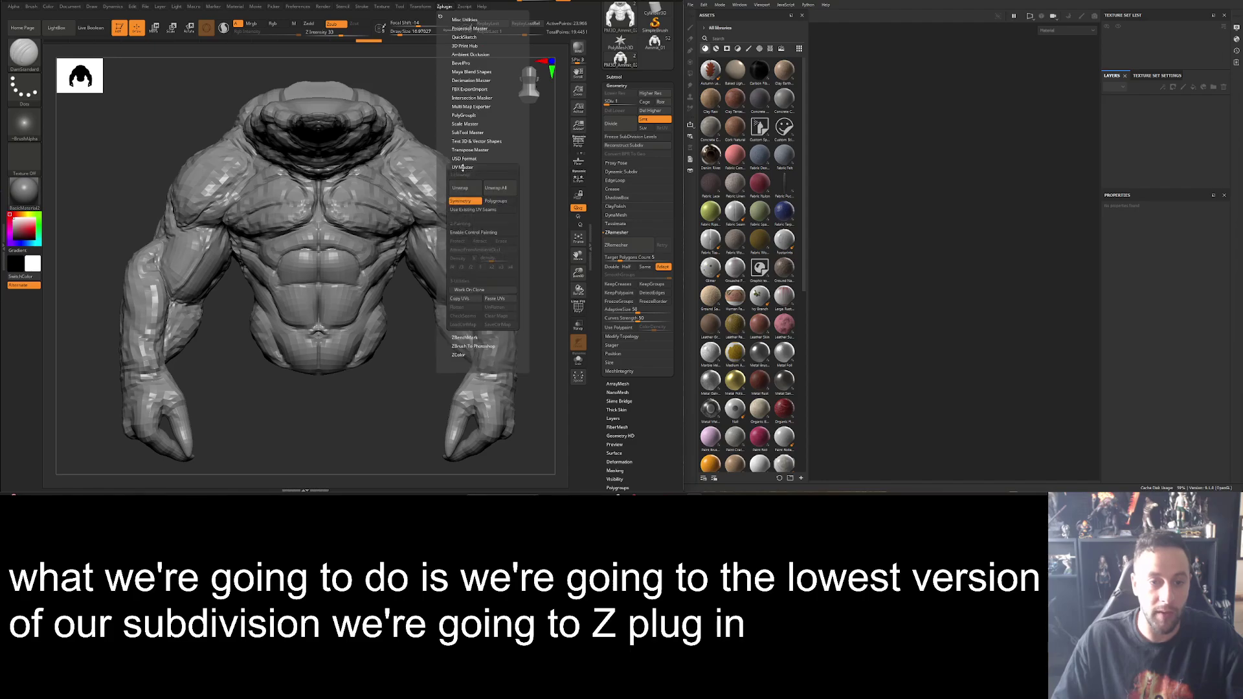
pyautogui.click(482, 290)
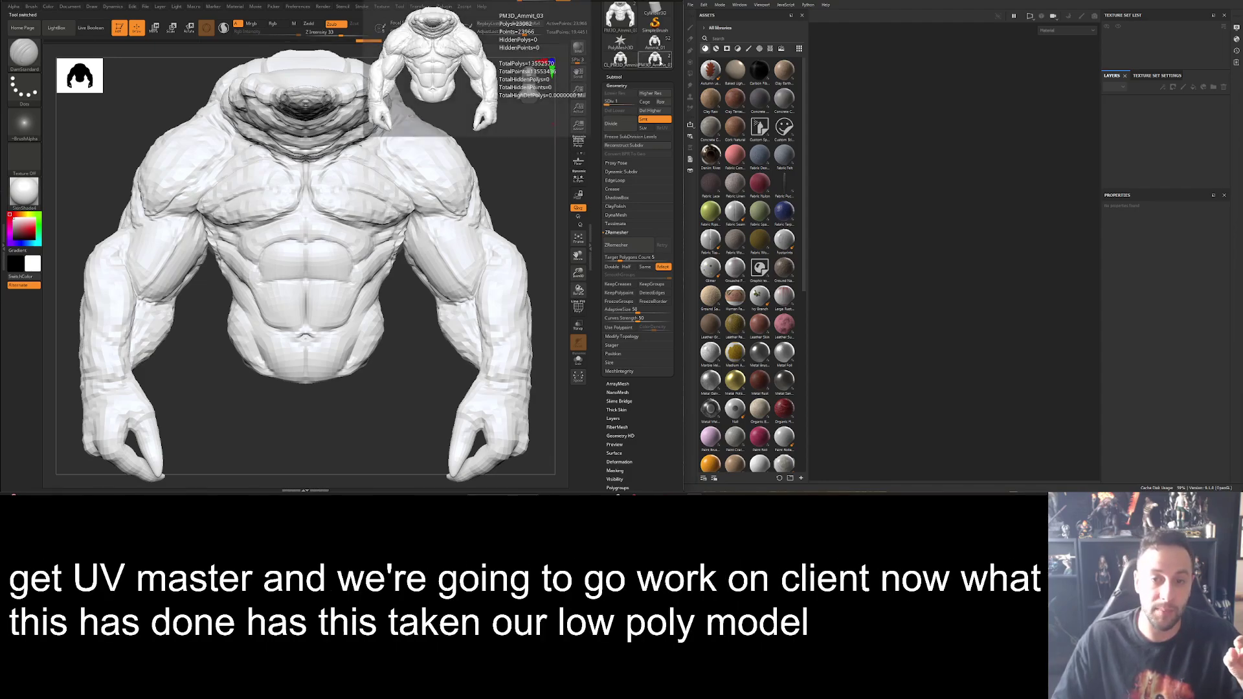
pyautogui.click(642, 65)
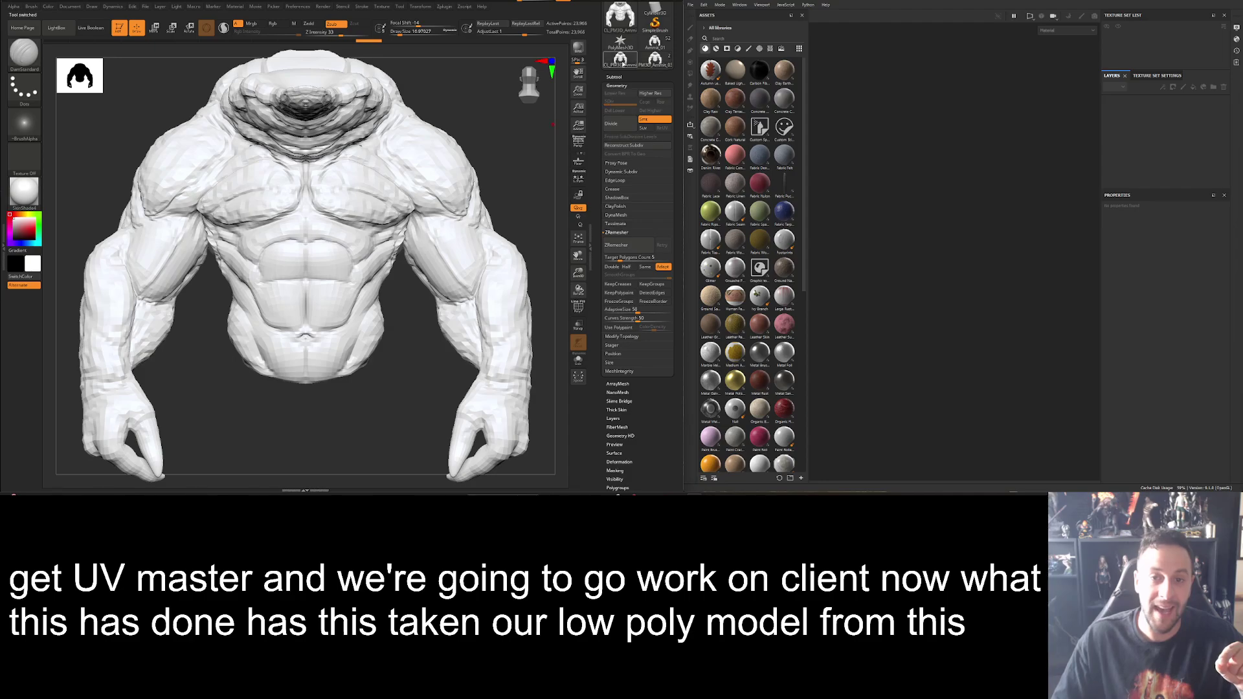
pyautogui.click(617, 83)
pyautogui.click(617, 77)
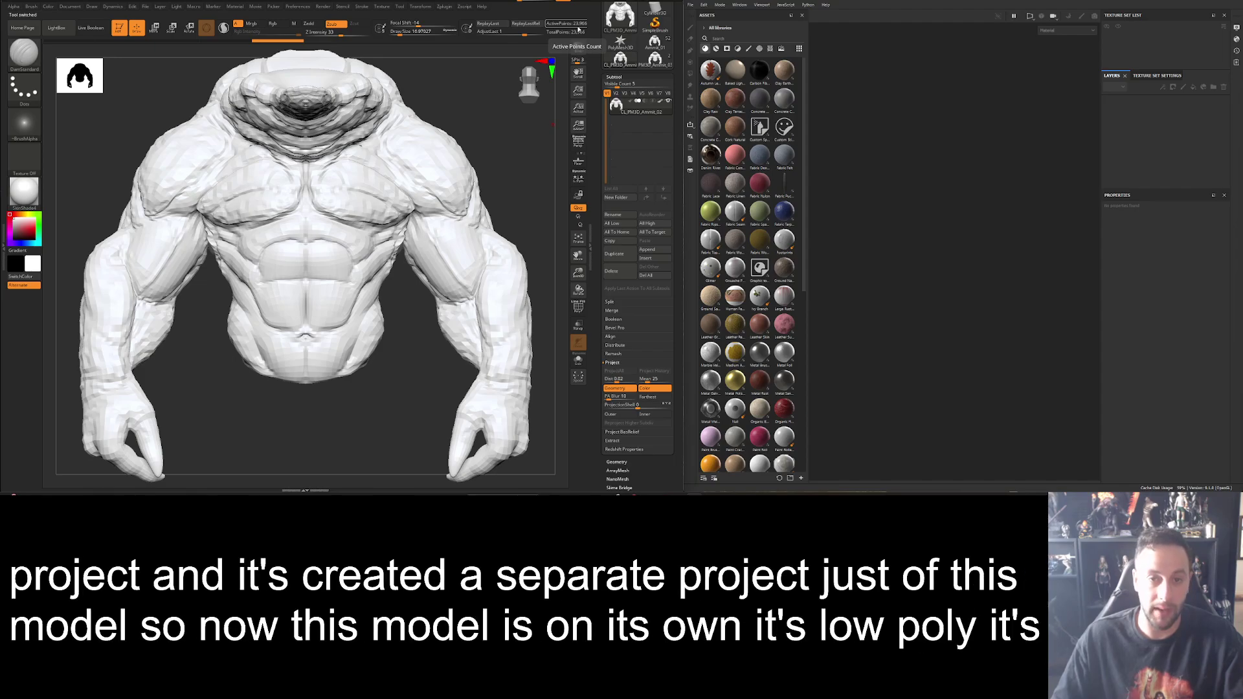
# Unwrap the torso clone in UV Master with Symmetry on, and display its UV seams with CheckSeams.
pyautogui.click(446, 6)
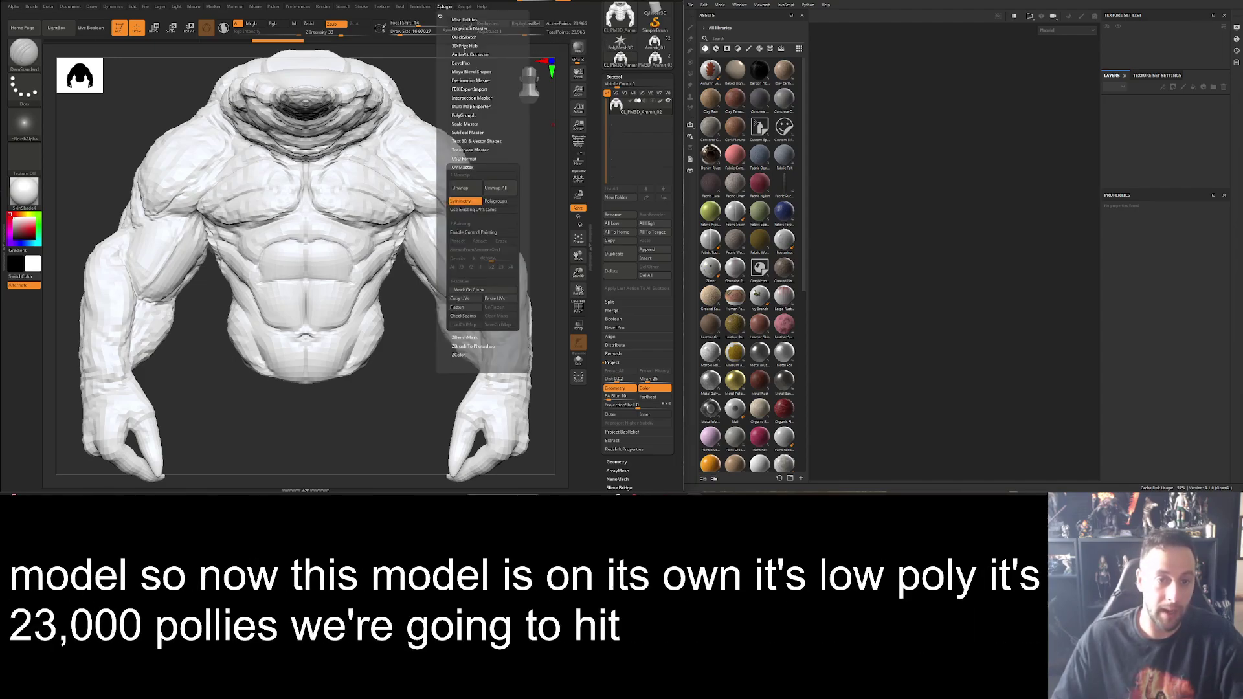
pyautogui.click(472, 189)
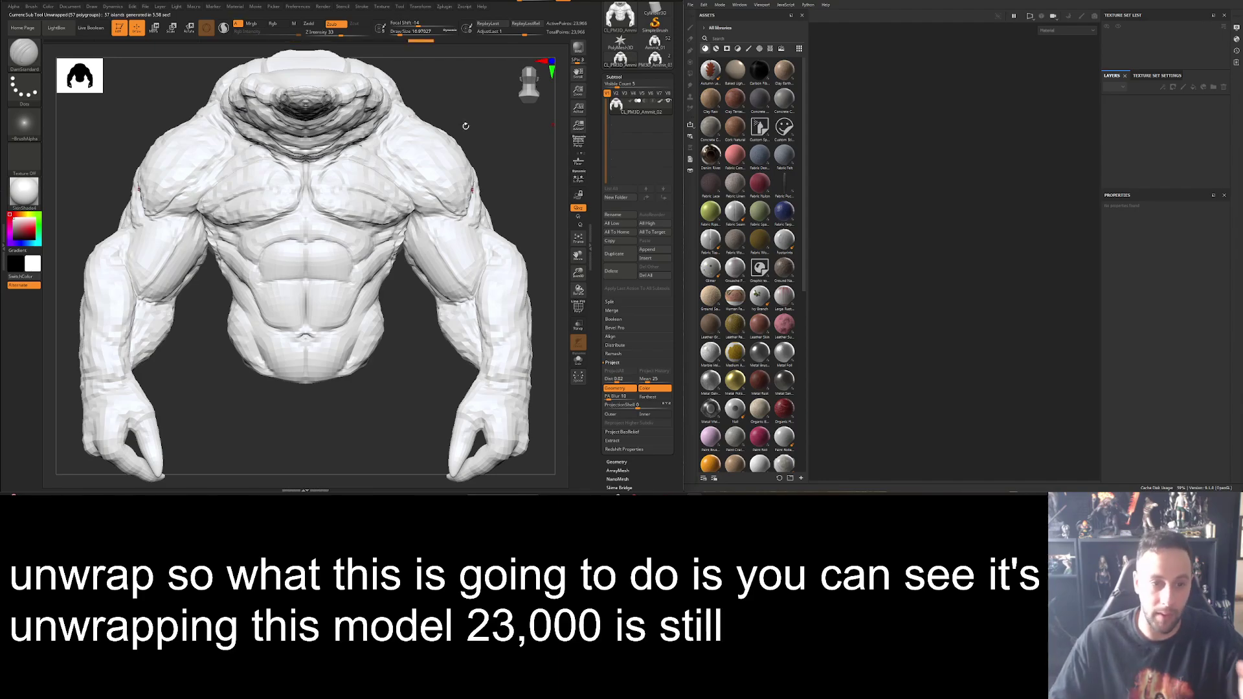
pyautogui.click(452, 9)
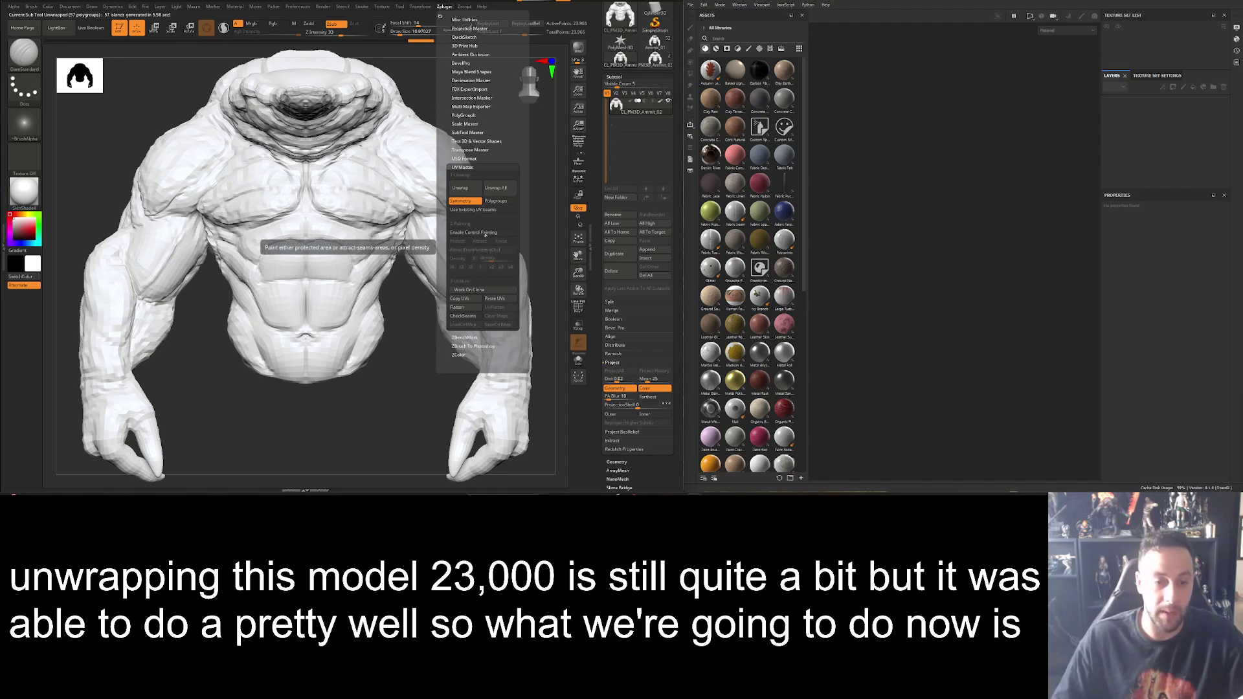
pyautogui.click(465, 316)
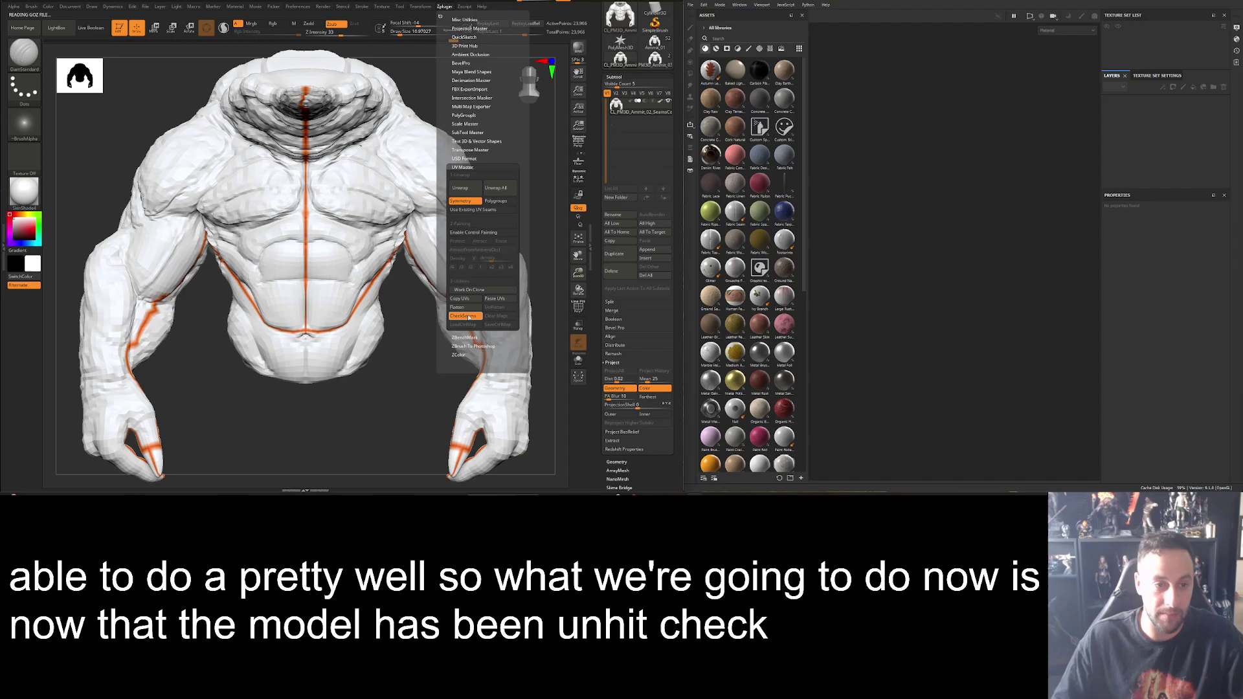
pyautogui.moveTo(493, 142); pyautogui.dragTo(499, 172)
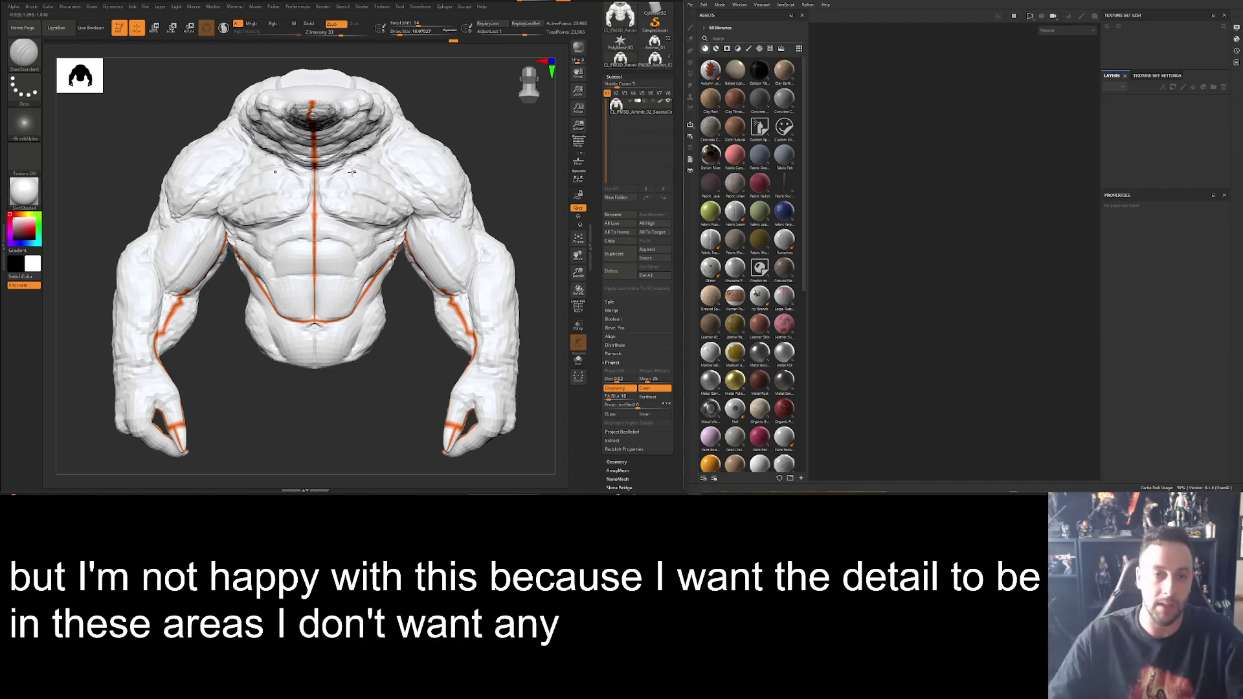
# Turn off the UV seam display and enable control painting in UV Master with the Protect mode.
pyautogui.click(444, 6)
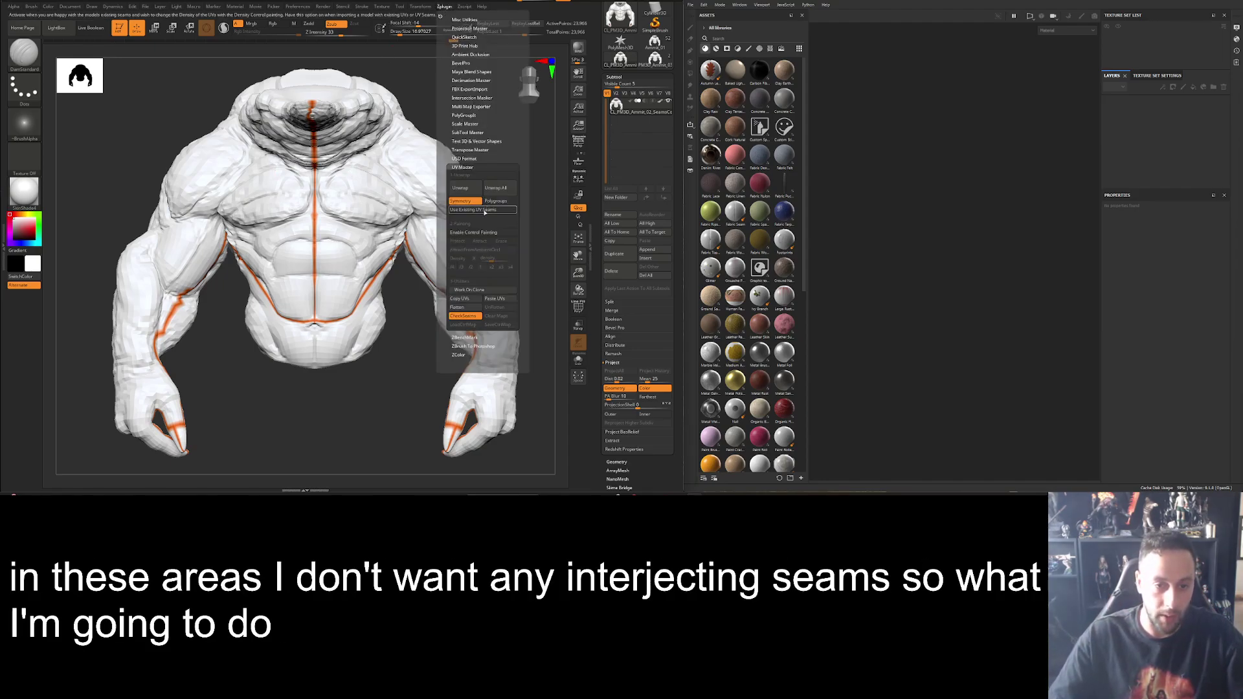
pyautogui.click(463, 316)
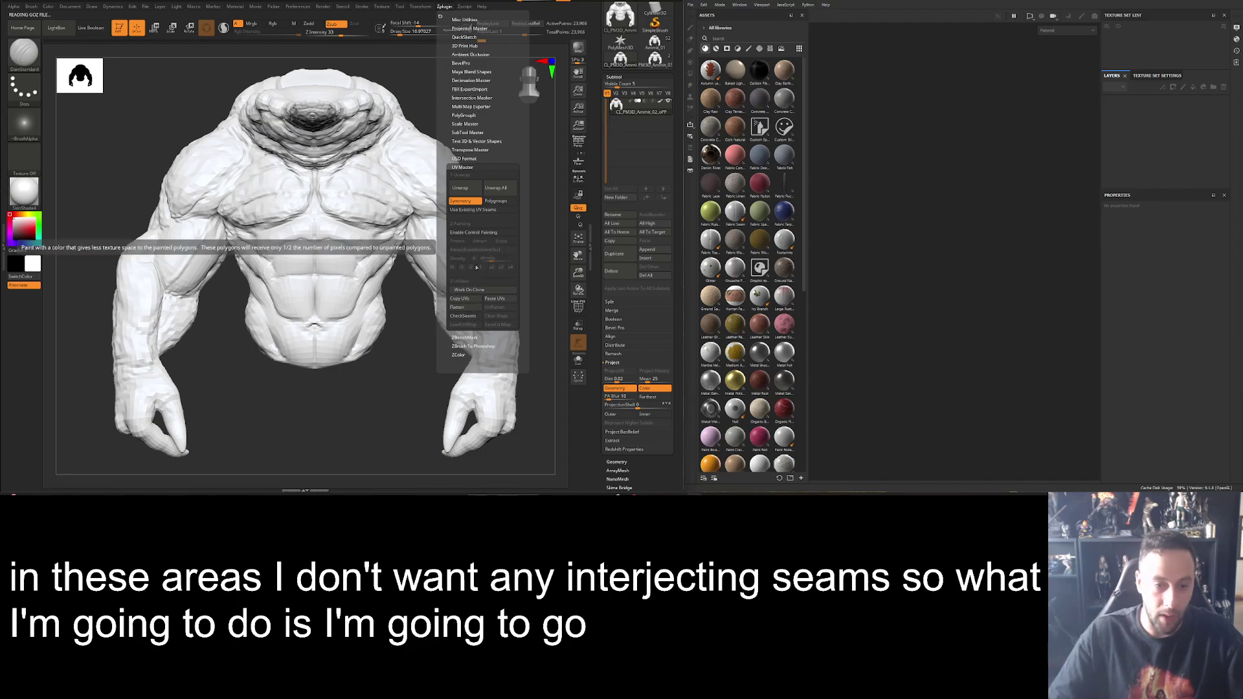
pyautogui.click(475, 232)
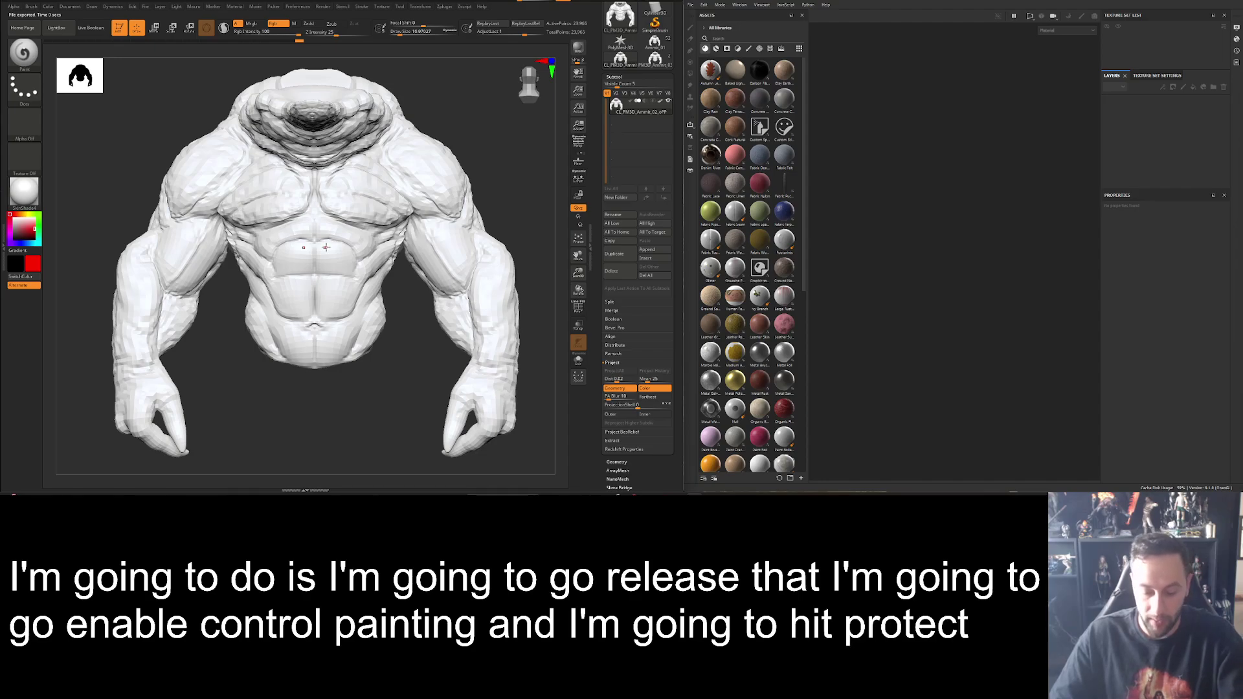
# Enlarge the brush and paint Protect areas over the chest, abdomen and fronts of the arms.
pyautogui.press(']')
pyautogui.press(']')
pyautogui.press(']')
pyautogui.press(']')
pyautogui.press(']')
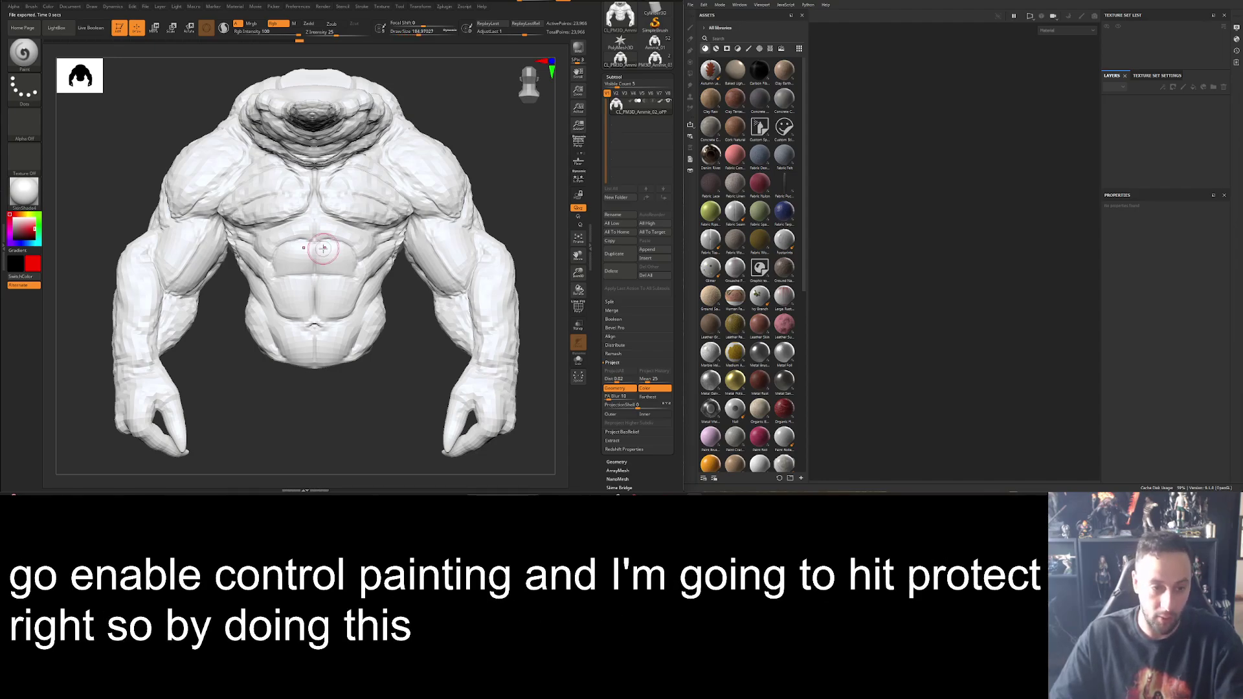
pyautogui.moveTo(317, 259)
pyautogui.mouseDown()
pyautogui.moveTo(288, 240)
pyautogui.moveTo(317, 210)
pyautogui.moveTo(278, 201)
pyautogui.moveTo(363, 188)
pyautogui.moveTo(209, 169)
pyautogui.moveTo(191, 193)
pyautogui.moveTo(226, 206)
pyautogui.moveTo(267, 251)
pyautogui.moveTo(282, 327)
pyautogui.moveTo(304, 337)
pyautogui.moveTo(294, 292)
pyautogui.moveTo(275, 340)
pyautogui.moveTo(256, 285)
pyautogui.mouseUp()
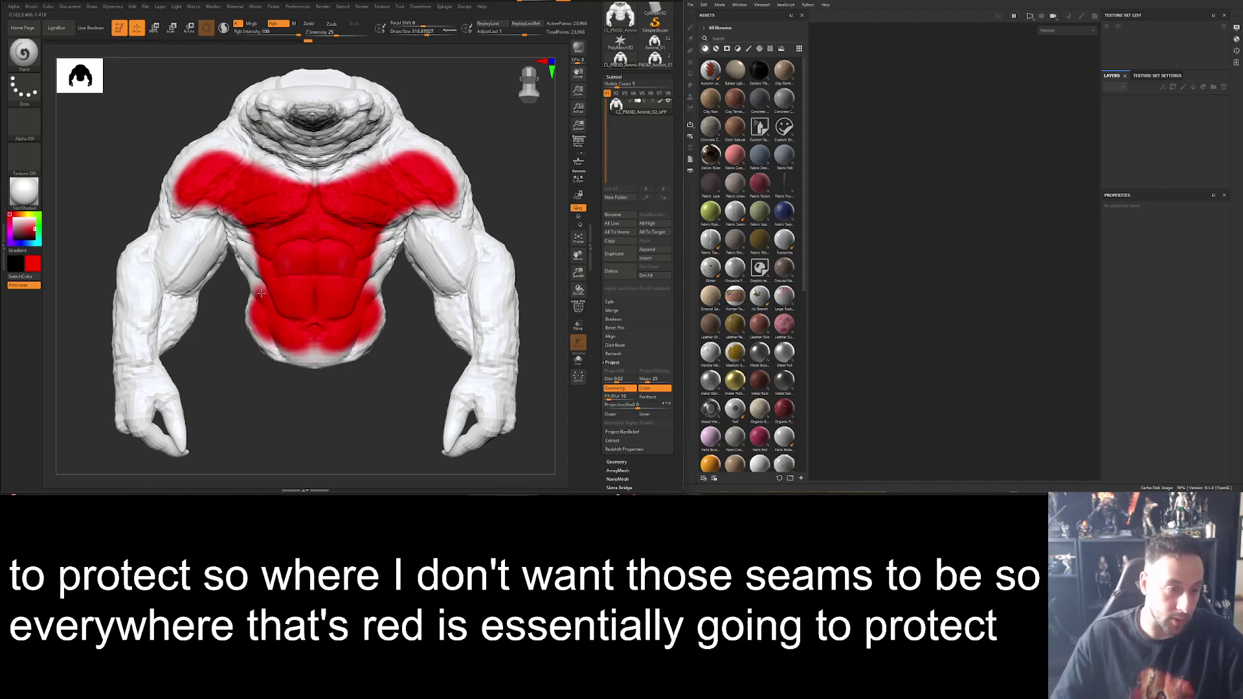
pyautogui.moveTo(235, 228)
pyautogui.mouseDown()
pyautogui.moveTo(226, 220)
pyautogui.moveTo(285, 176)
pyautogui.moveTo(275, 152)
pyautogui.moveTo(224, 142)
pyautogui.moveTo(194, 159)
pyautogui.moveTo(144, 337)
pyautogui.moveTo(229, 183)
pyautogui.mouseUp()
pyautogui.moveTo(289, 313); pyautogui.dragTo(311, 338)
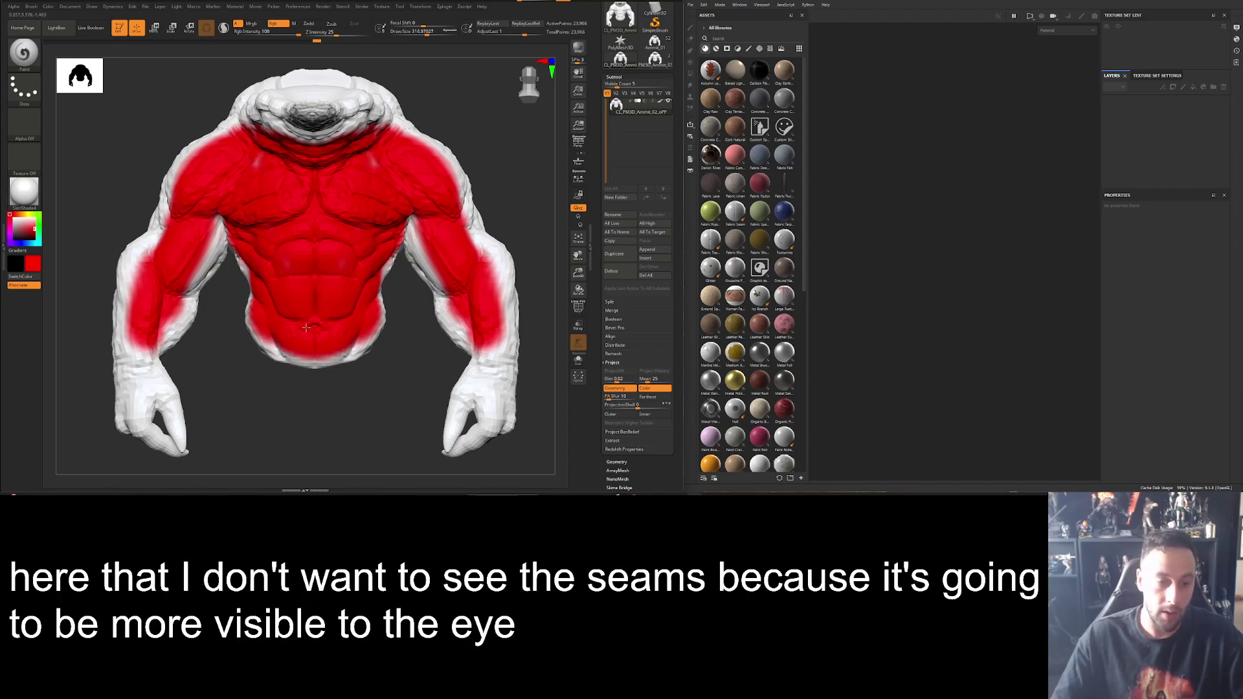
pyautogui.moveTo(306, 327); pyautogui.dragTo(280, 246, button='right')
# Extend the red protection down the forearms and across the folds beneath the neck and jaw.
pyautogui.moveTo(126, 314)
pyautogui.mouseDown()
pyautogui.moveTo(133, 365)
pyautogui.moveTo(123, 259)
pyautogui.moveTo(158, 196)
pyautogui.mouseUp()
pyautogui.moveTo(323, 211); pyautogui.dragTo(333, 155, button='right')
pyautogui.moveTo(333, 154)
pyautogui.mouseDown()
pyautogui.moveTo(316, 140)
pyautogui.moveTo(246, 156)
pyautogui.mouseUp()
pyautogui.moveTo(246, 157)
pyautogui.mouseDown(button='right')
pyautogui.moveTo(310, 173)
pyautogui.moveTo(364, 214)
pyautogui.moveTo(367, 195)
pyautogui.mouseUp(button='right')
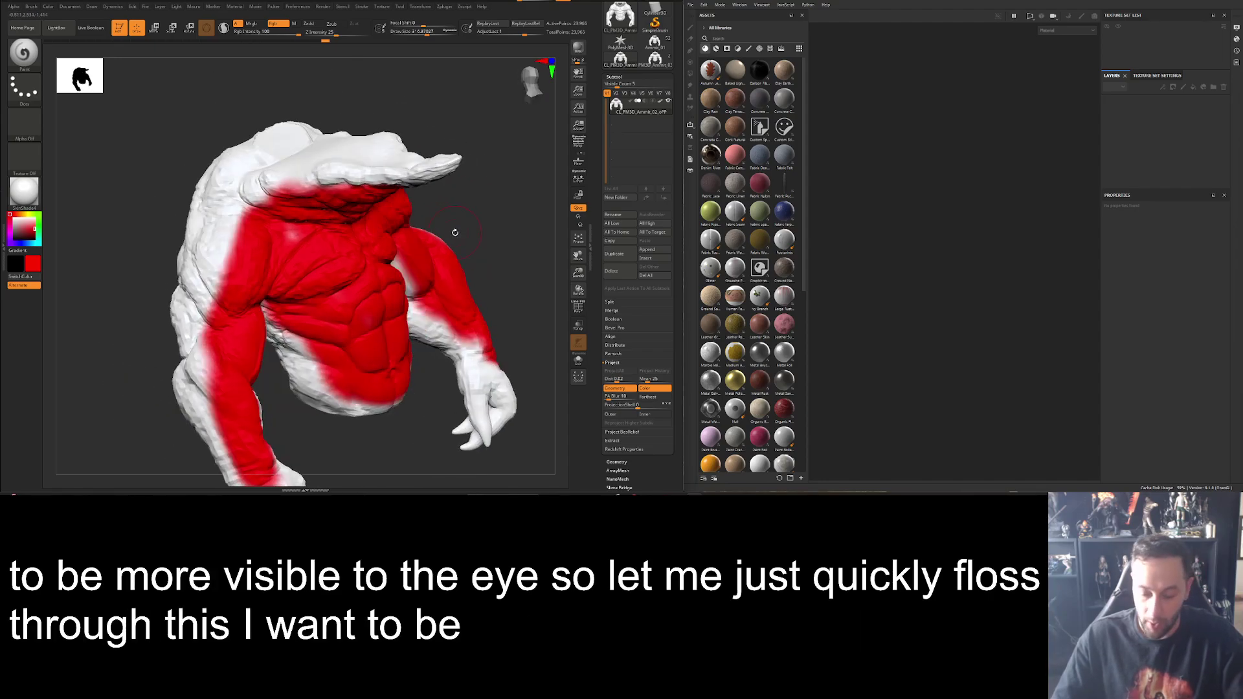
pyautogui.moveTo(367, 195)
pyautogui.mouseDown()
pyautogui.moveTo(323, 179)
pyautogui.moveTo(288, 198)
pyautogui.moveTo(227, 278)
pyautogui.moveTo(213, 269)
pyautogui.moveTo(221, 227)
pyautogui.mouseUp()
pyautogui.moveTo(421, 221); pyautogui.dragTo(498, 221, button='right')
pyautogui.keyDown('alt'); pyautogui.moveTo(443, 276); pyautogui.dragTo(454, 265); pyautogui.keyUp('alt')
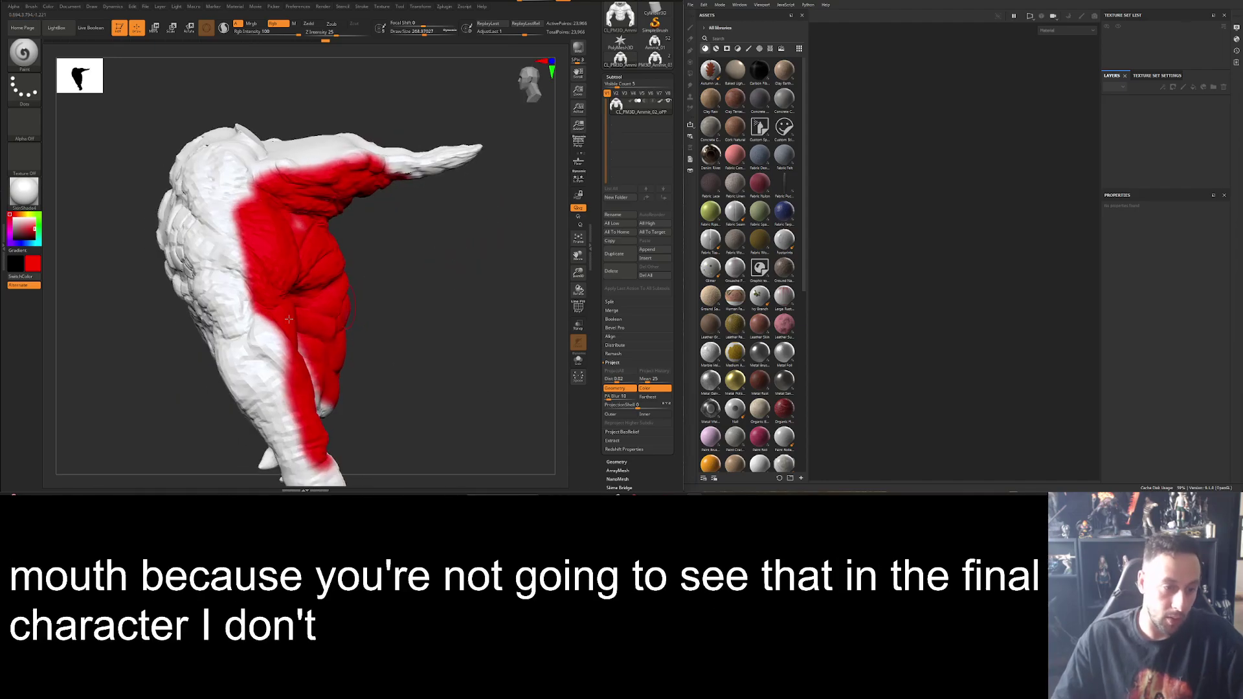
# Paint protection over the outer shoulders and upper arms, leaving the back unpainted.
pyautogui.moveTo(236, 292); pyautogui.dragTo(231, 220)
pyautogui.moveTo(465, 265); pyautogui.dragTo(253, 267, button='right')
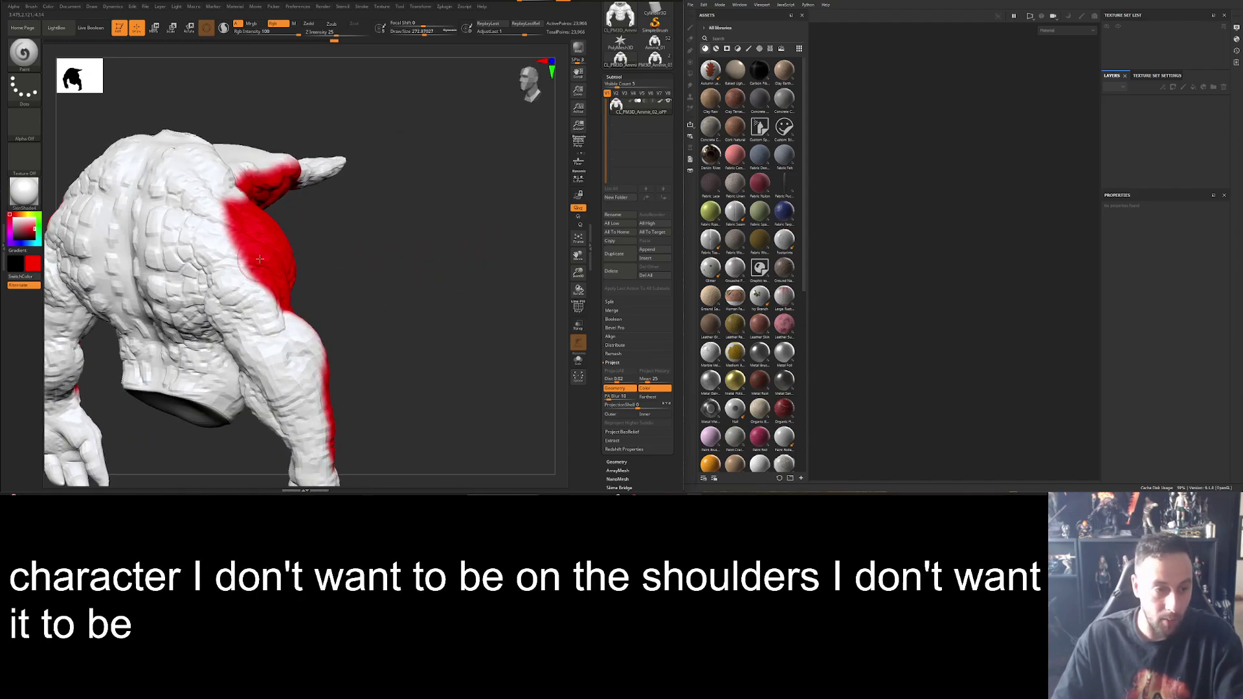
pyautogui.moveTo(217, 217); pyautogui.dragTo(237, 203)
pyautogui.moveTo(401, 246); pyautogui.dragTo(278, 243)
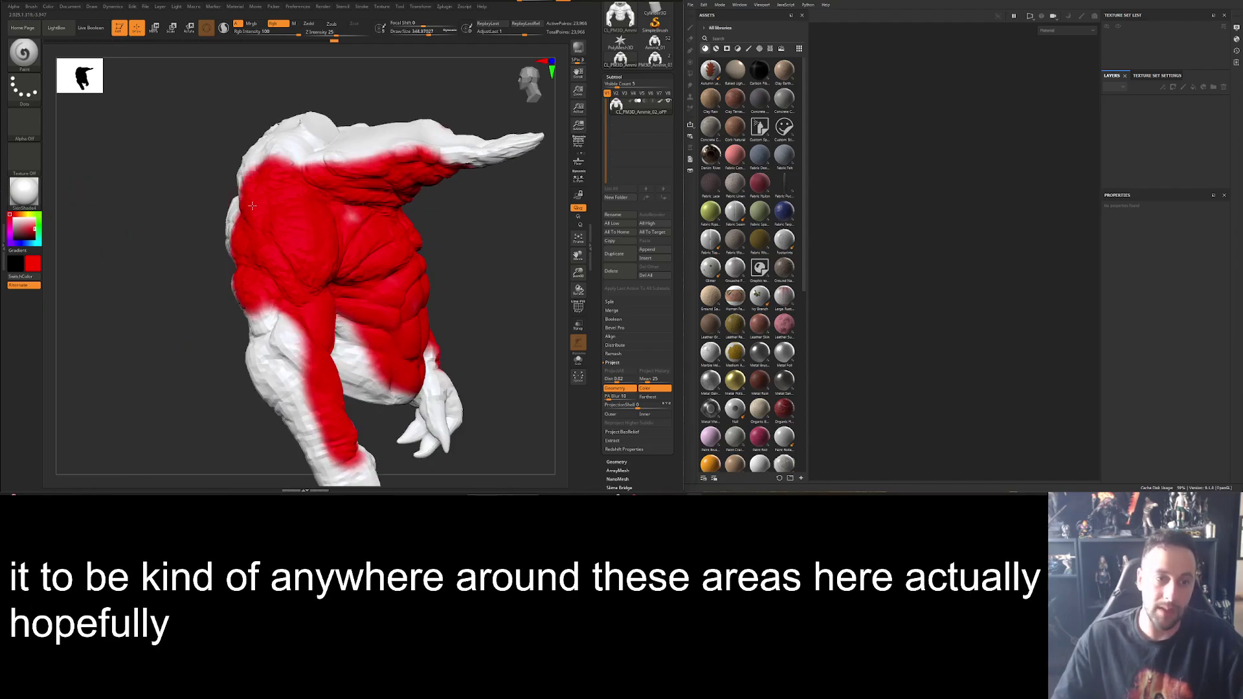
pyautogui.moveTo(272, 176)
pyautogui.mouseDown(button='right')
pyautogui.moveTo(506, 151)
pyautogui.moveTo(454, 238)
pyautogui.mouseUp(button='right')
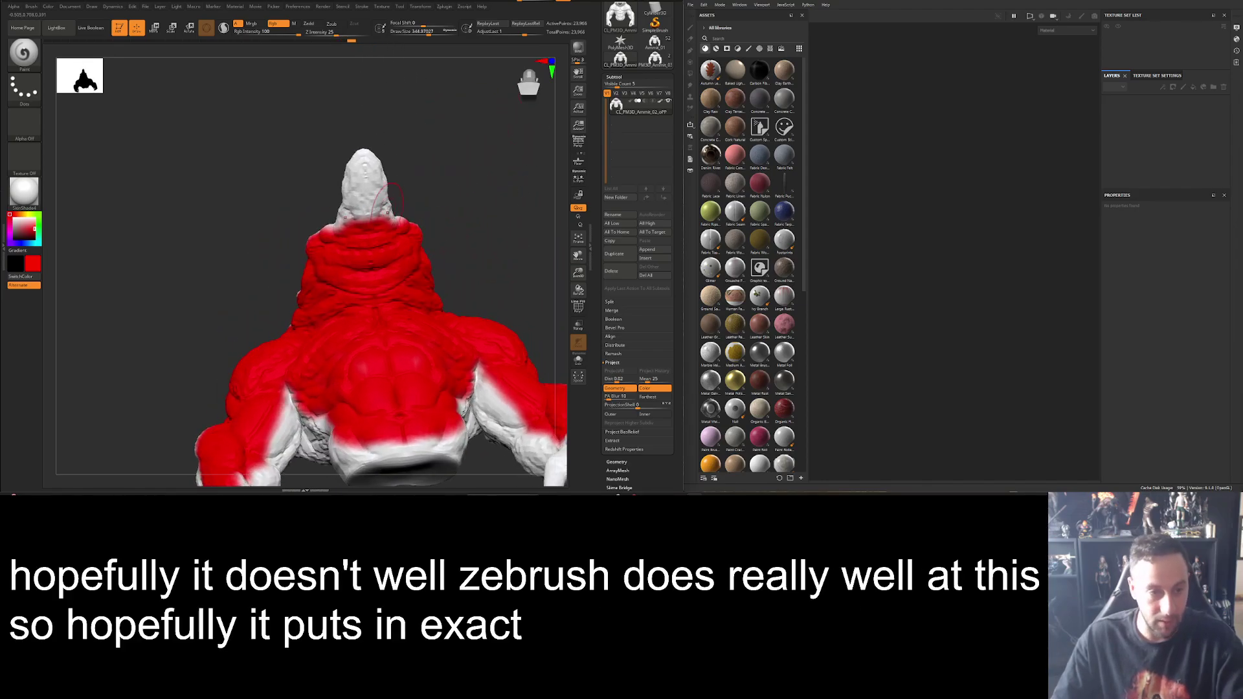
# Reduce the brush size and paint protection along the underside of the protruding jaw up to its tip.
pyautogui.press('[')
pyautogui.press('[')
pyautogui.press('[')
pyautogui.press('[')
pyautogui.press('[')
pyautogui.press('[')
pyautogui.press('[')
pyautogui.press('[')
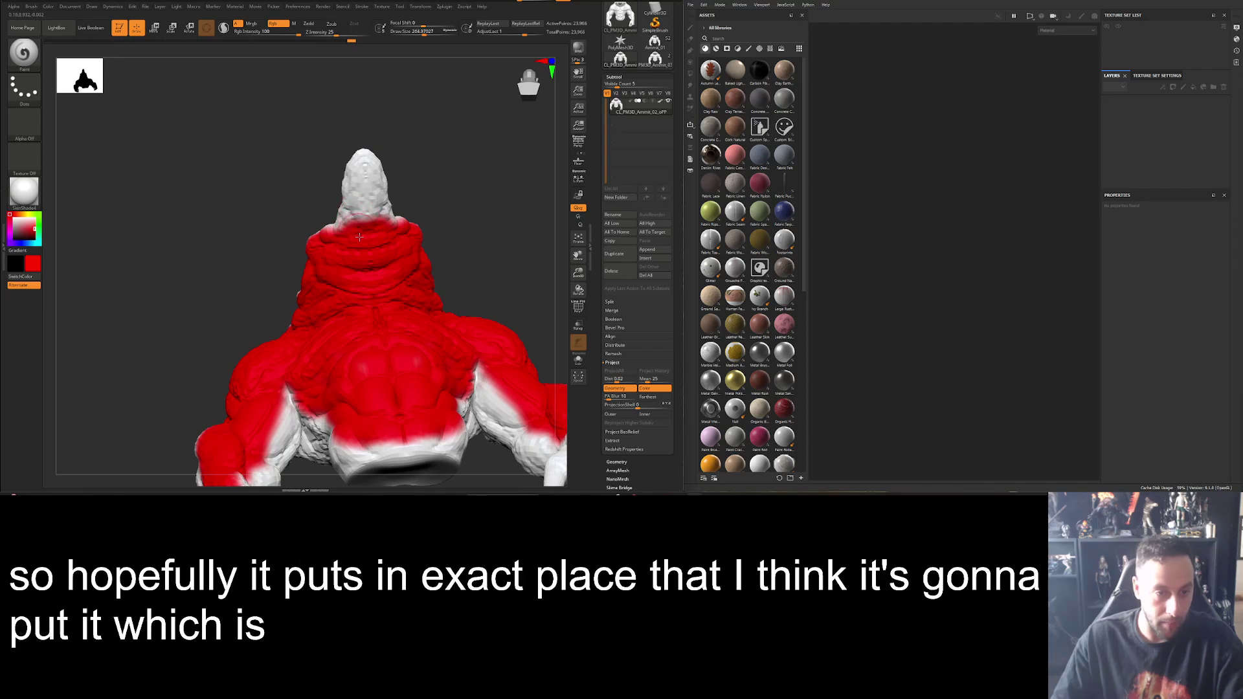
pyautogui.moveTo(361, 225)
pyautogui.mouseDown()
pyautogui.moveTo(364, 168)
pyautogui.moveTo(344, 221)
pyautogui.mouseUp()
pyautogui.moveTo(417, 210); pyautogui.dragTo(491, 219)
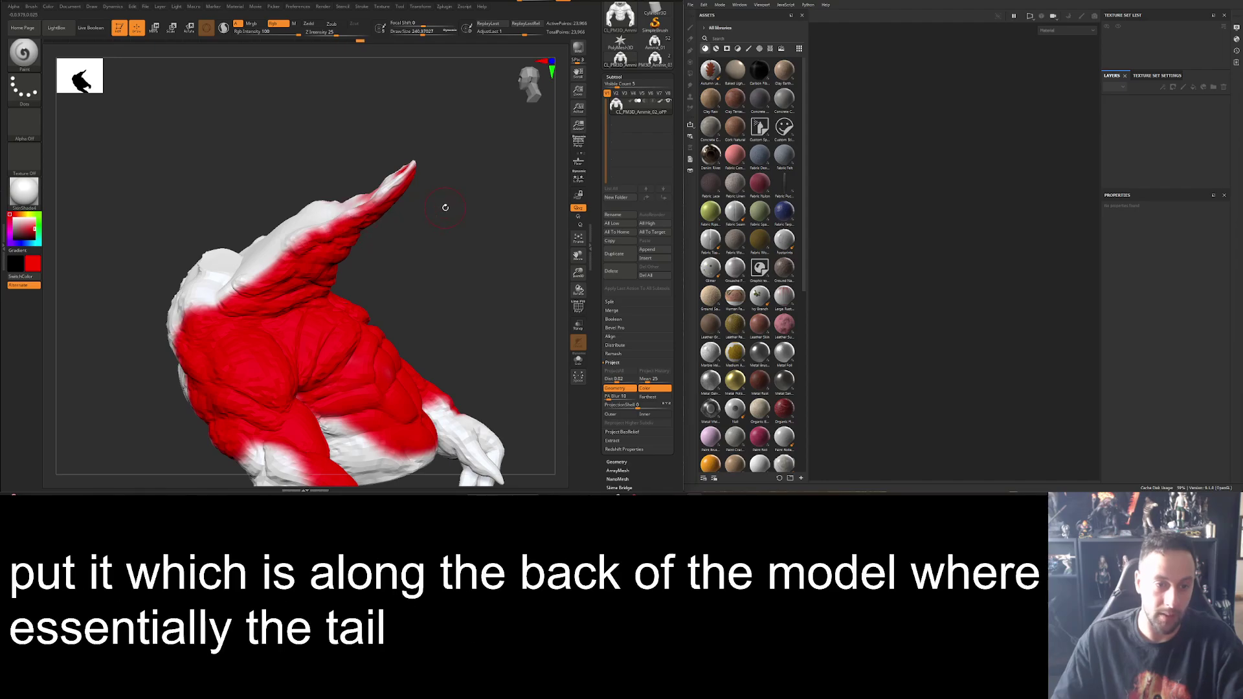
pyautogui.moveTo(445, 207); pyautogui.dragTo(502, 293, button='right')
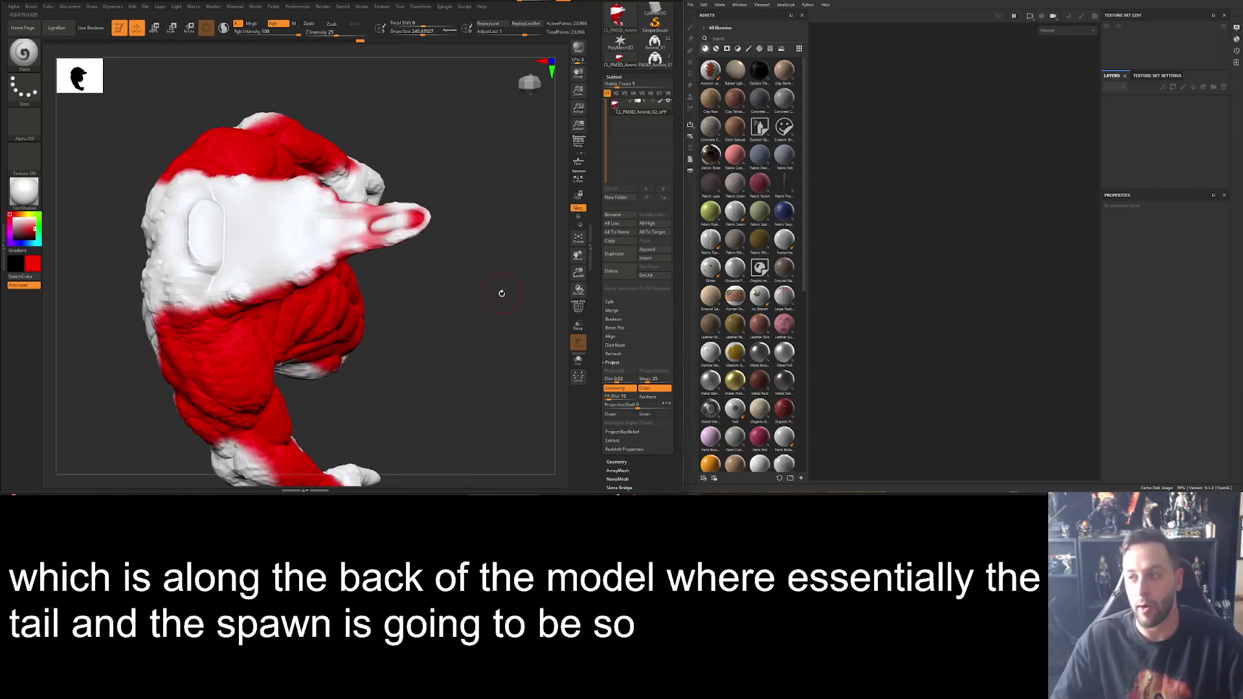
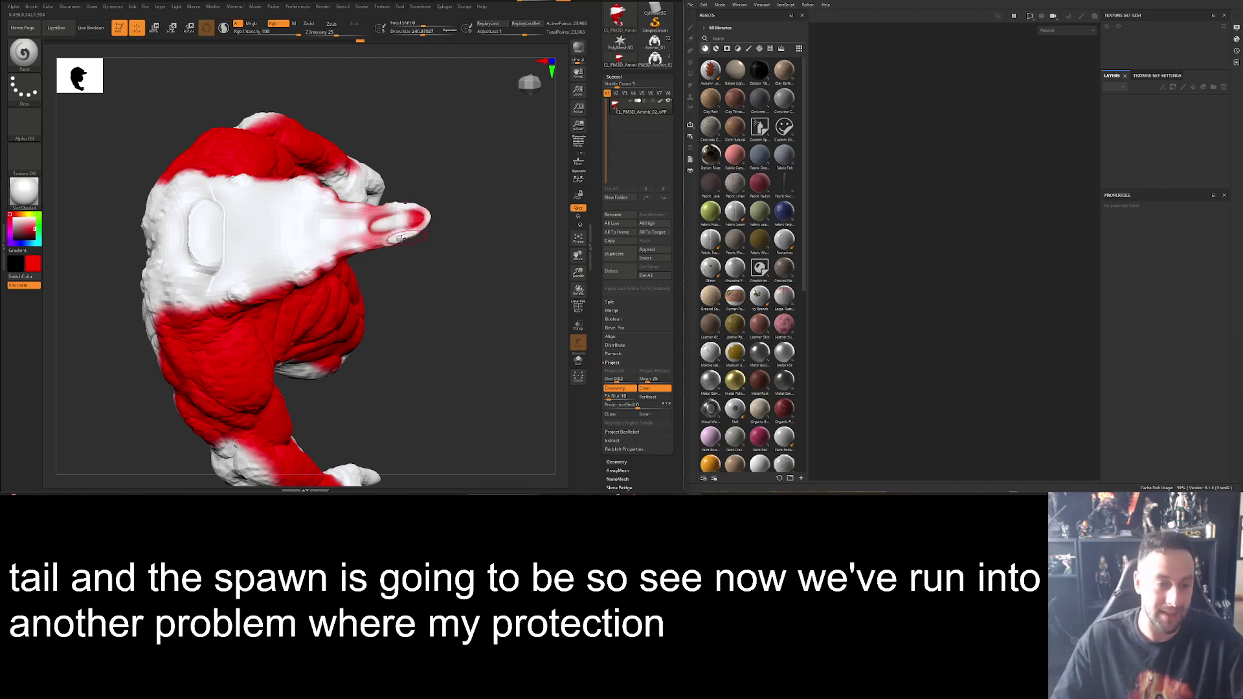
# Turn on BackfaceMask in the paint brush's auto masking settings.
pyautogui.click(33, 7)
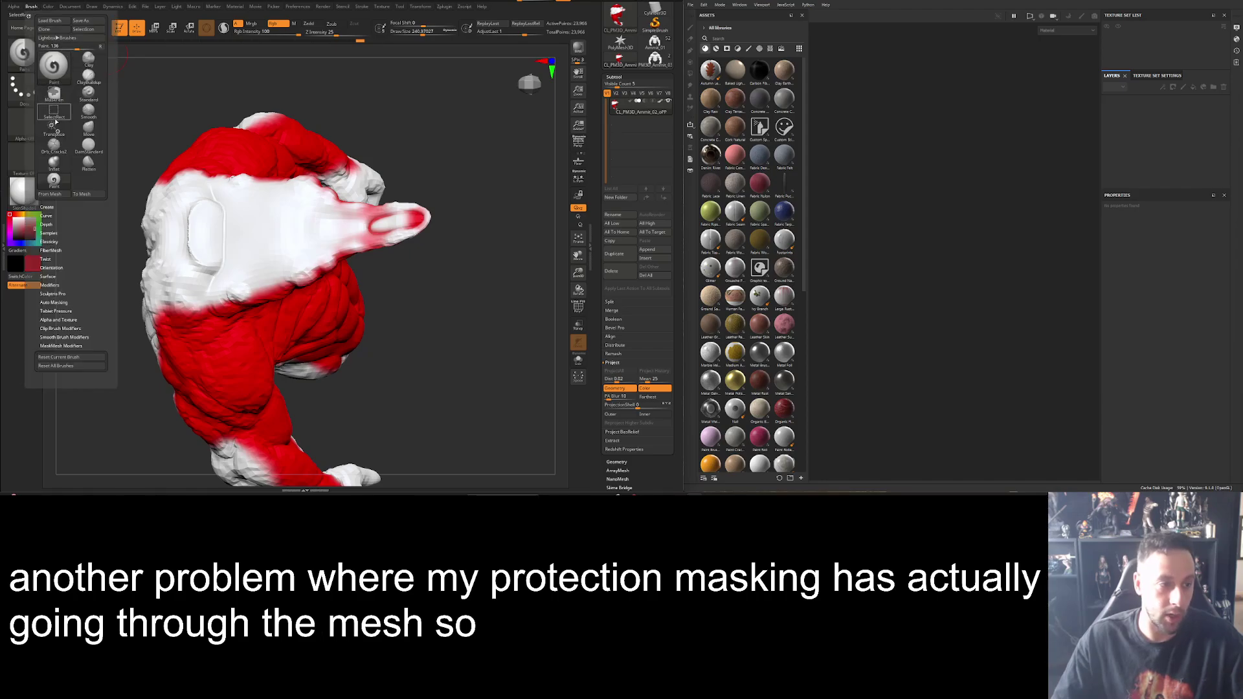
pyautogui.click(59, 303)
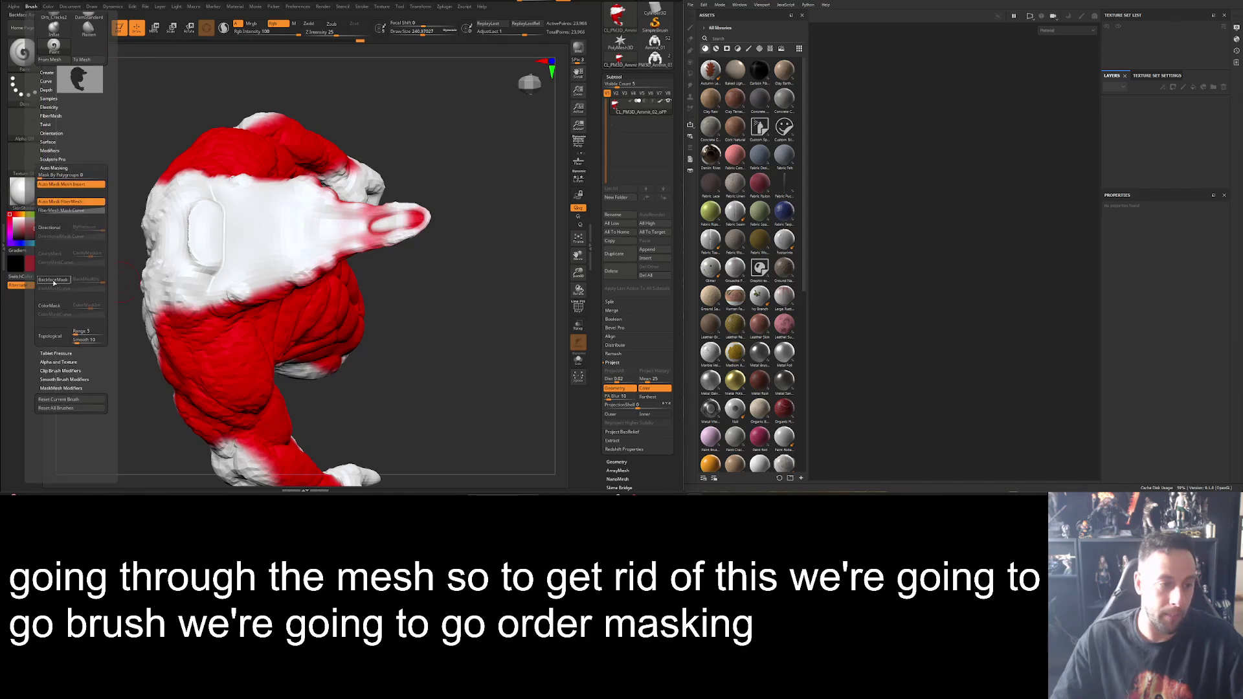
pyautogui.click(54, 283)
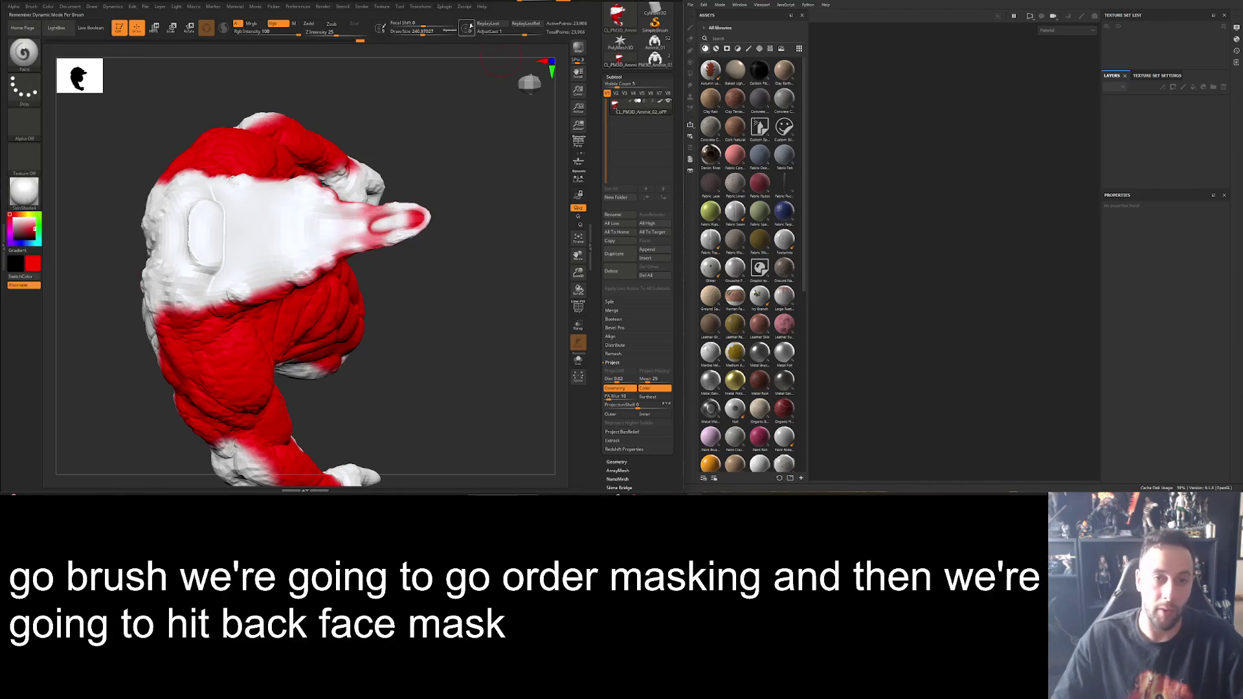
# Switch control painting to Erase, undo the resulting loss of paint, and erase the red protection from the top of the jaw.
pyautogui.click(446, 7)
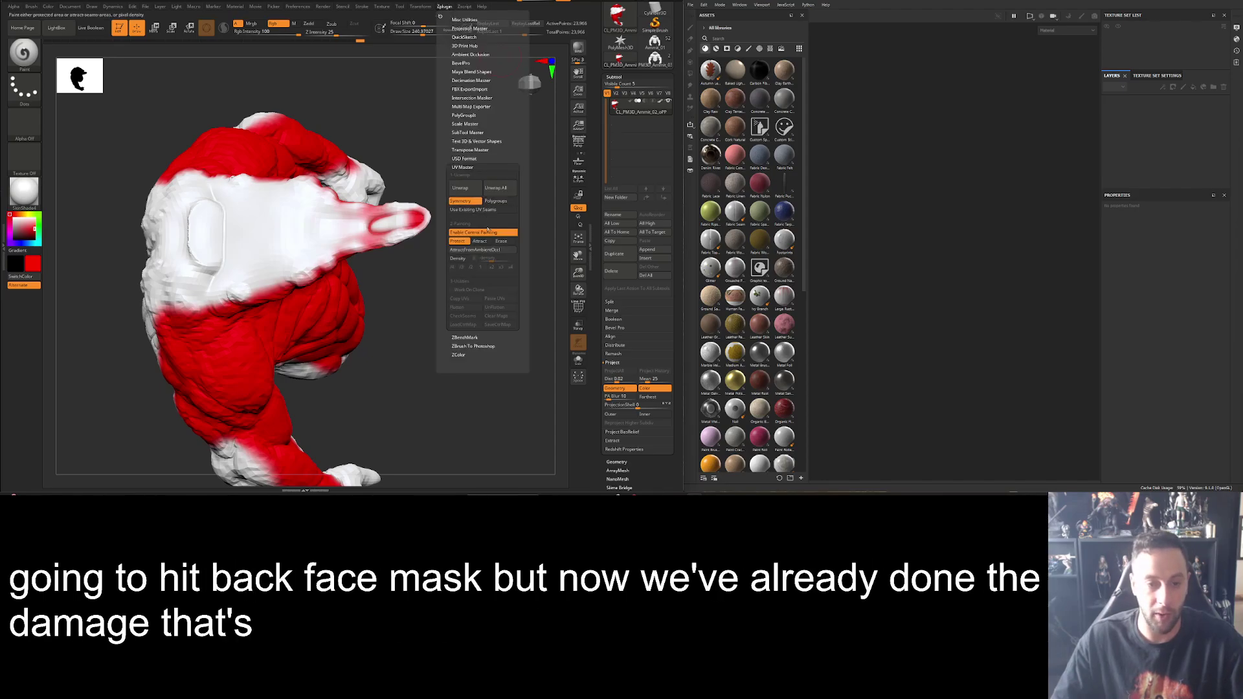
pyautogui.click(509, 242)
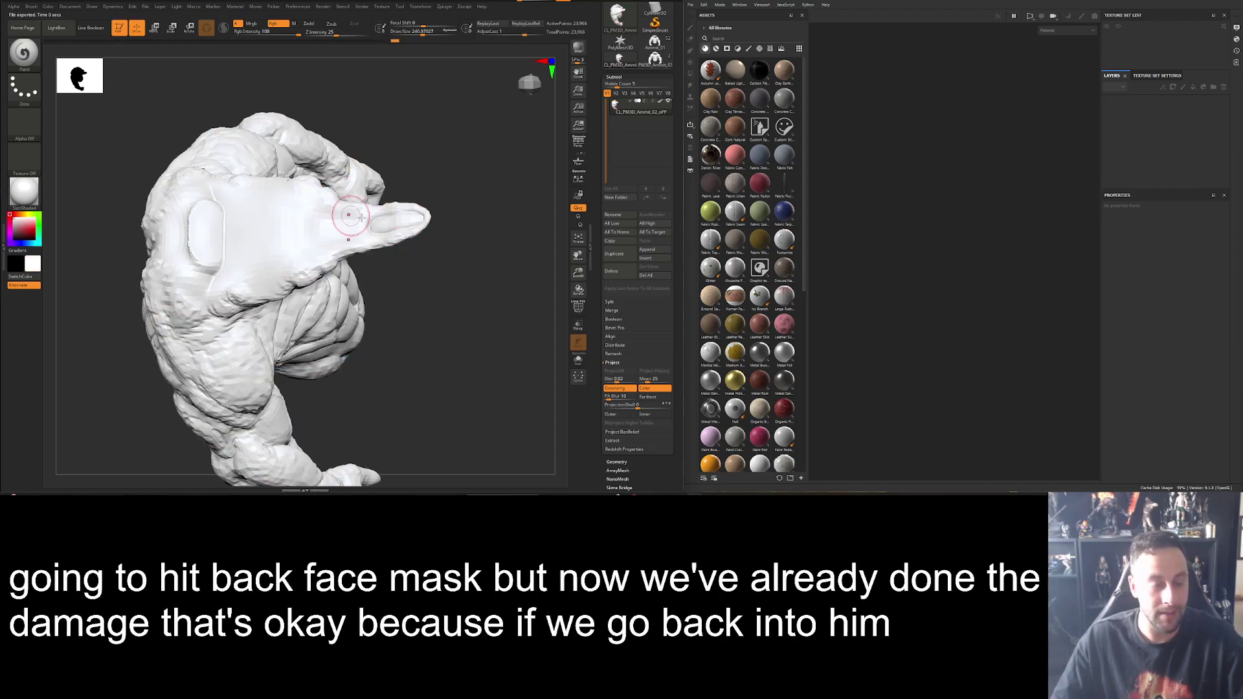
pyautogui.hotkey('ctrl', 'z')
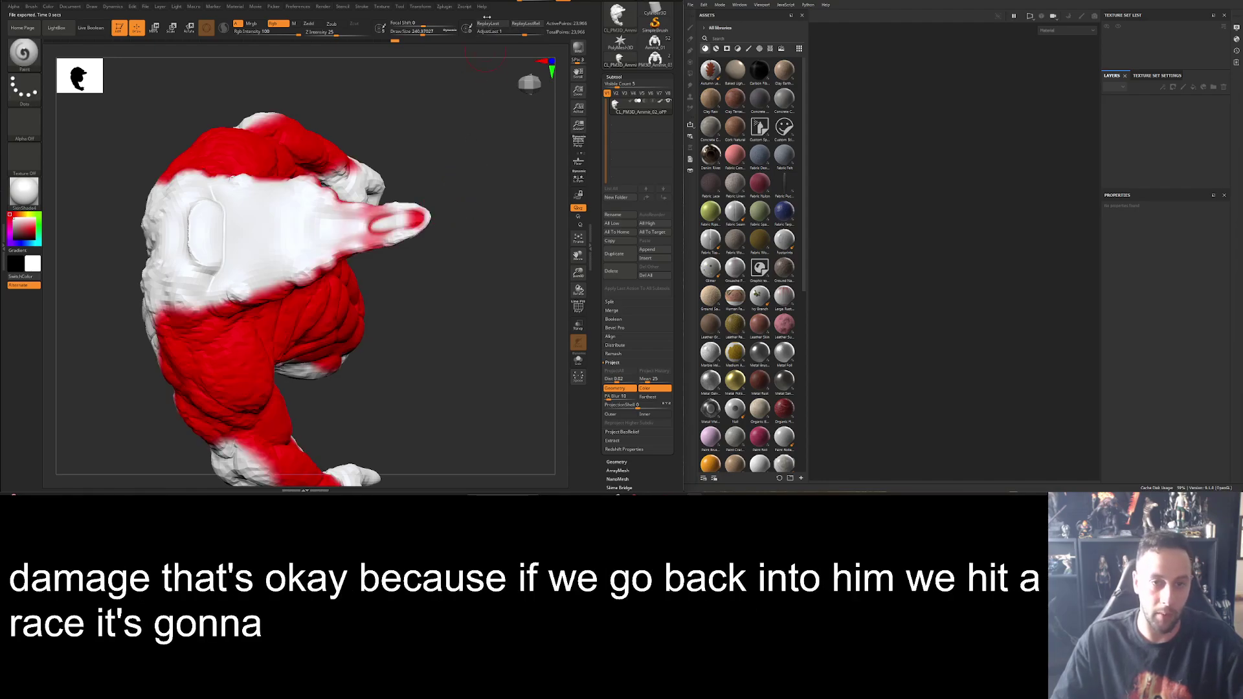
pyautogui.click(445, 7)
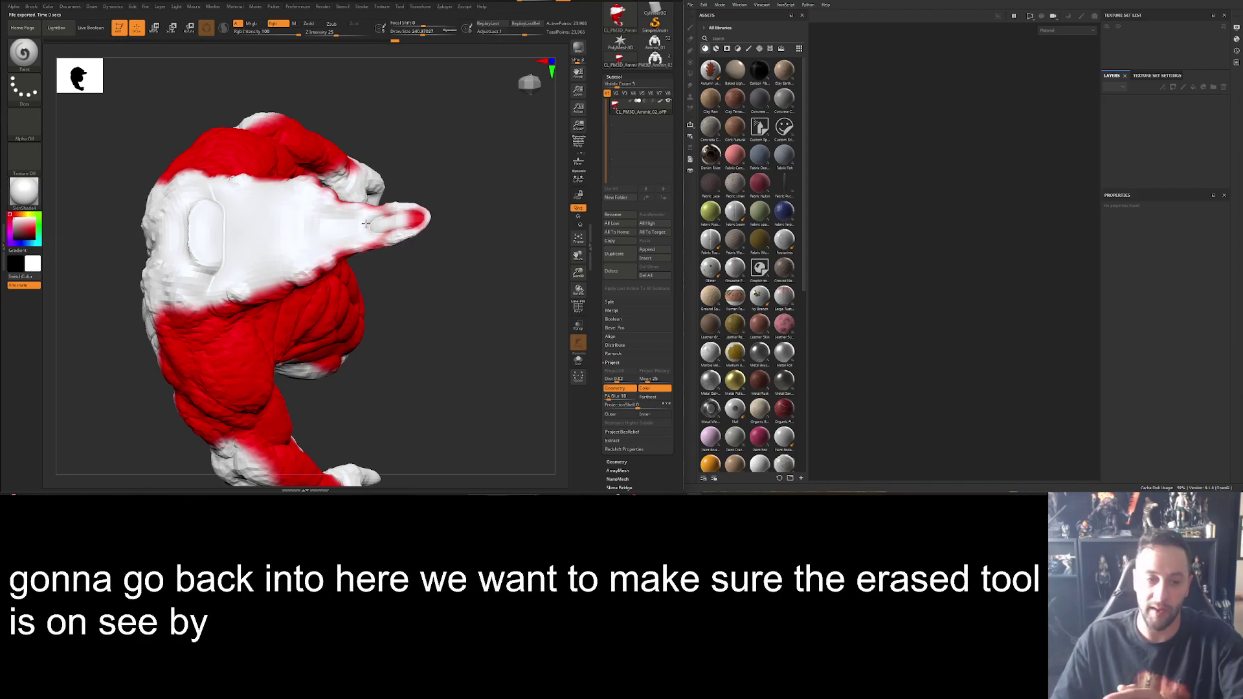
pyautogui.moveTo(393, 225)
pyautogui.mouseDown()
pyautogui.moveTo(421, 217)
pyautogui.moveTo(373, 234)
pyautogui.mouseUp()
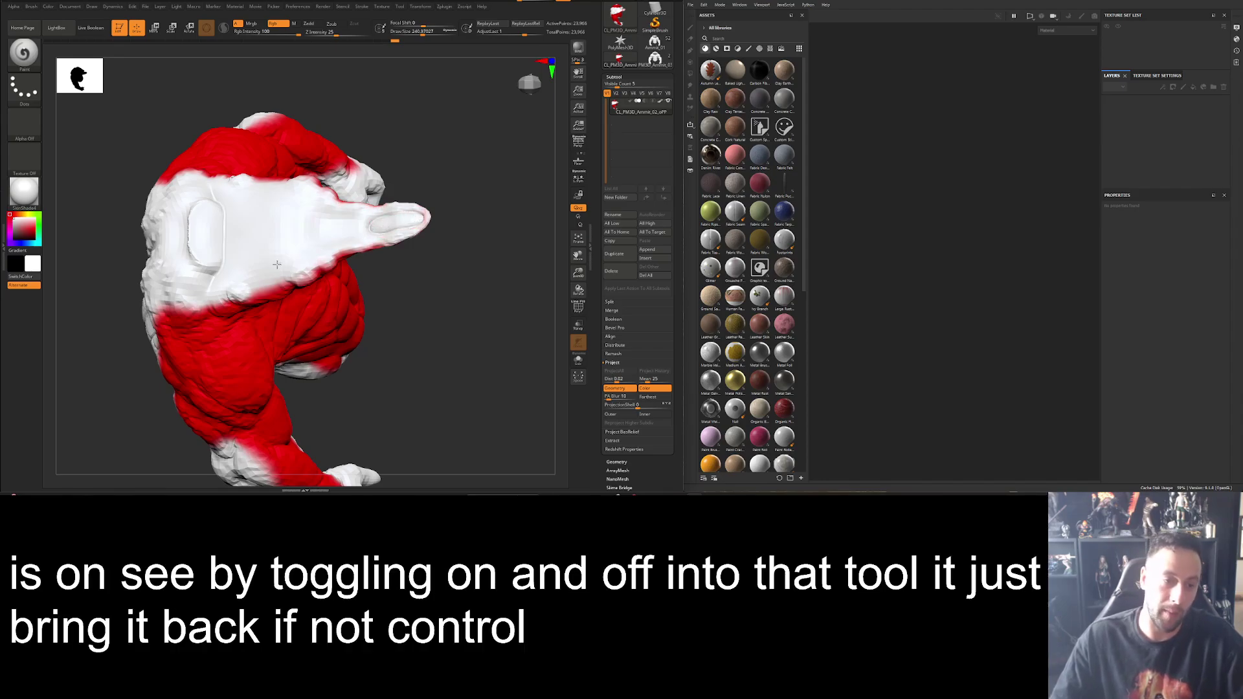
pyautogui.moveTo(480, 265); pyautogui.dragTo(358, 197)
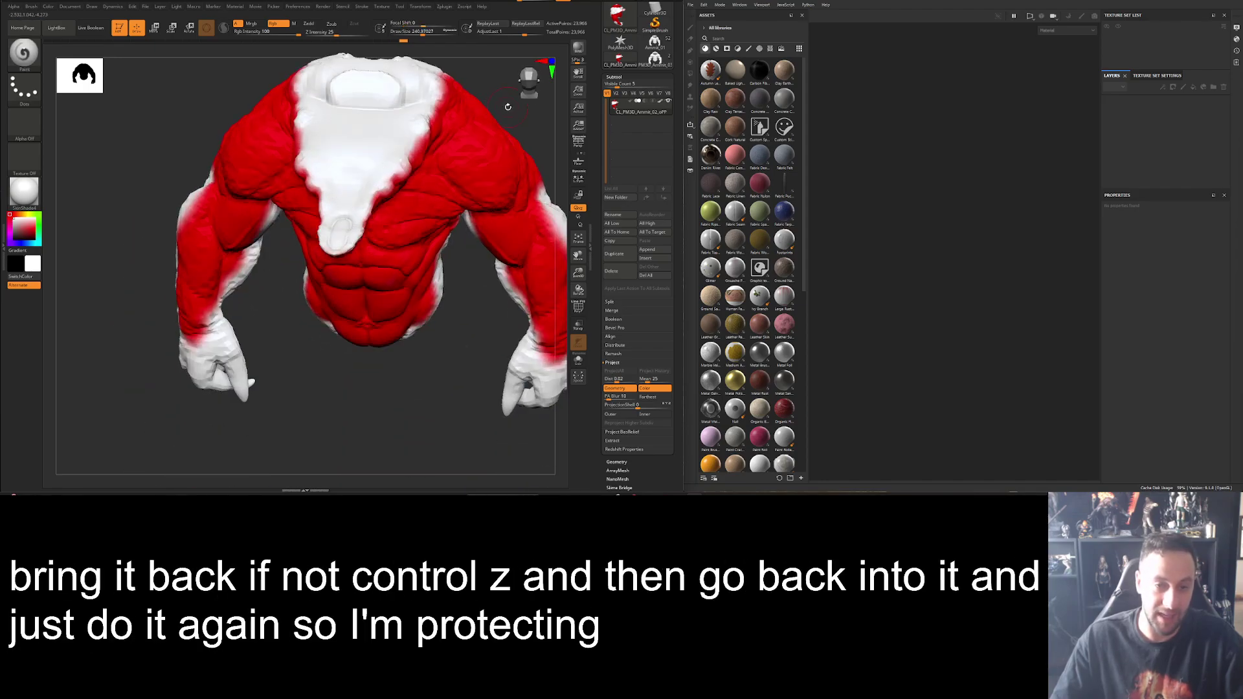
pyautogui.moveTo(390, 153); pyautogui.dragTo(500, 151)
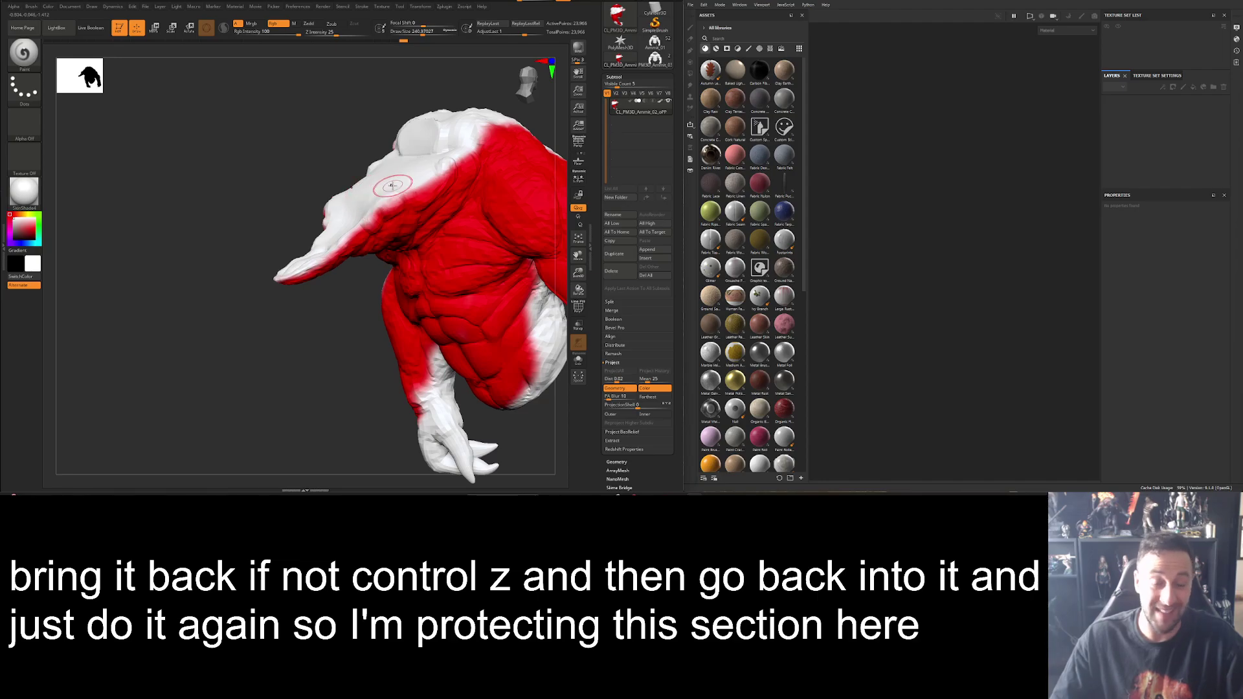
pyautogui.moveTo(287, 184); pyautogui.dragTo(292, 156)
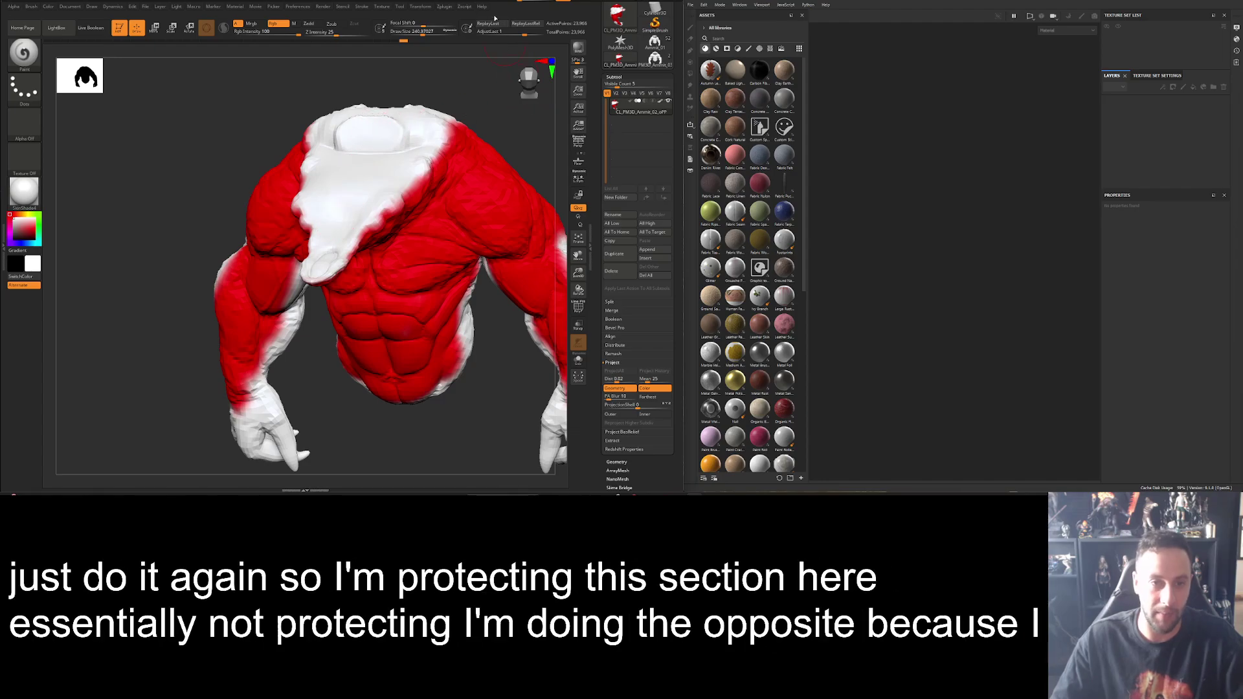
# Switch control painting back to Protect and paint the fronts of the hands and the outer forearms and elbows.
pyautogui.click(444, 7)
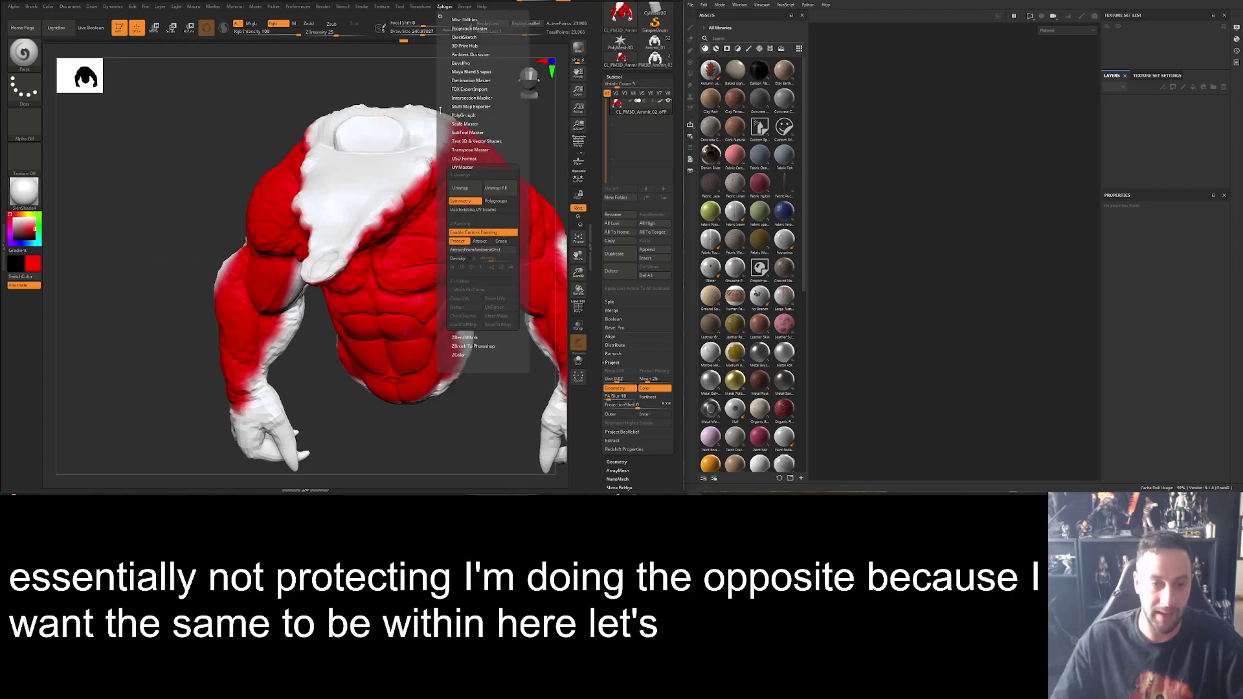
pyautogui.moveTo(435, 89); pyautogui.dragTo(458, 51)
pyautogui.keyDown('alt'); pyautogui.moveTo(259, 408); pyautogui.dragTo(294, 326); pyautogui.keyUp('alt')
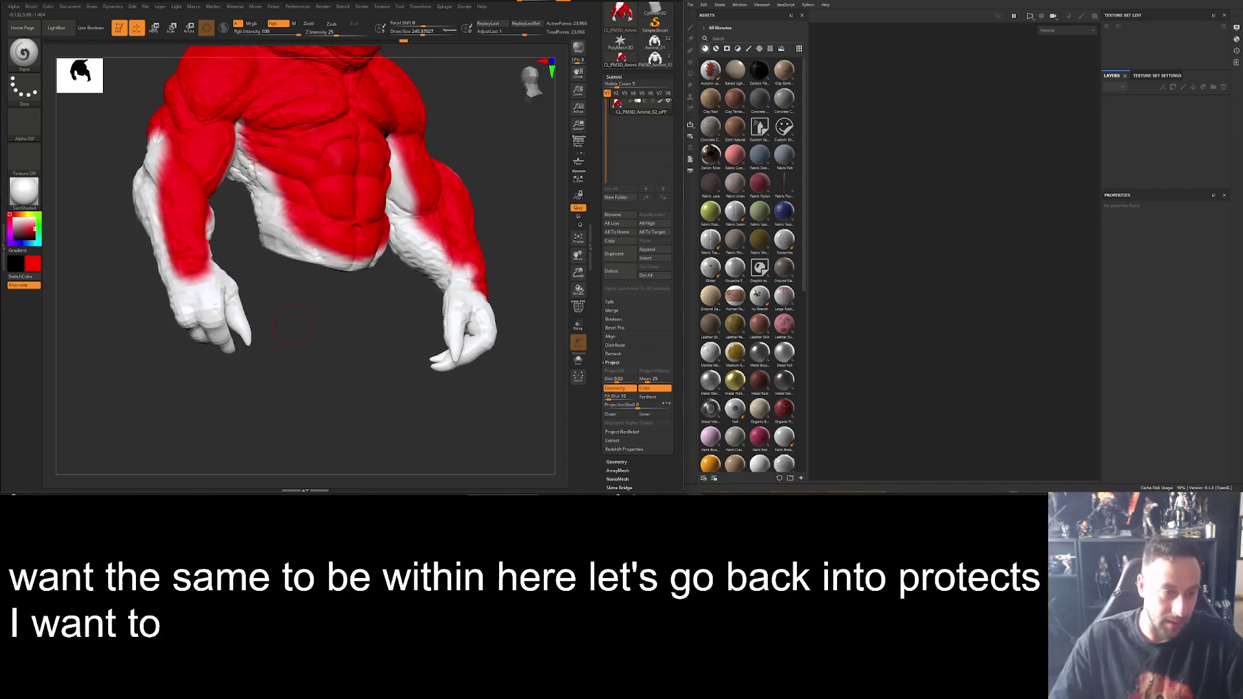
pyautogui.moveTo(191, 314)
pyautogui.mouseDown()
pyautogui.moveTo(218, 249)
pyautogui.moveTo(243, 249)
pyautogui.moveTo(267, 125)
pyautogui.mouseUp()
pyautogui.moveTo(153, 202)
pyautogui.mouseDown()
pyautogui.moveTo(153, 216)
pyautogui.moveTo(158, 197)
pyautogui.mouseUp()
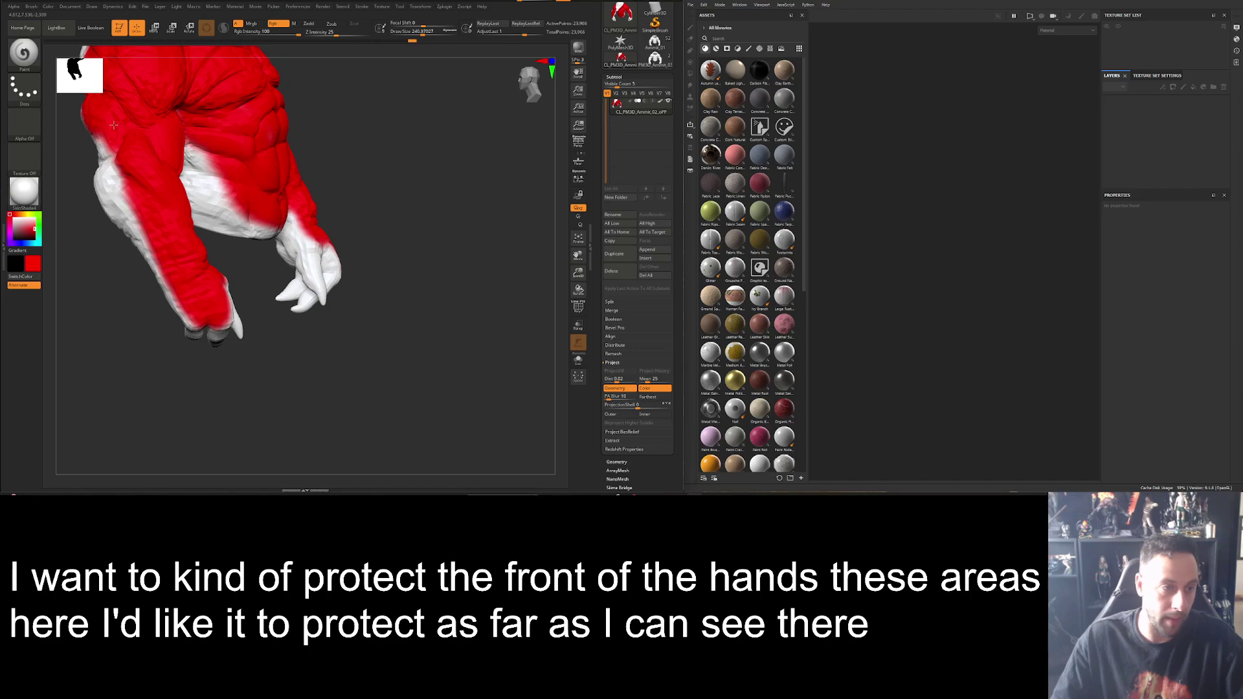
pyautogui.moveTo(114, 125)
pyautogui.mouseDown()
pyautogui.moveTo(120, 207)
pyautogui.moveTo(146, 259)
pyautogui.moveTo(124, 171)
pyautogui.mouseUp()
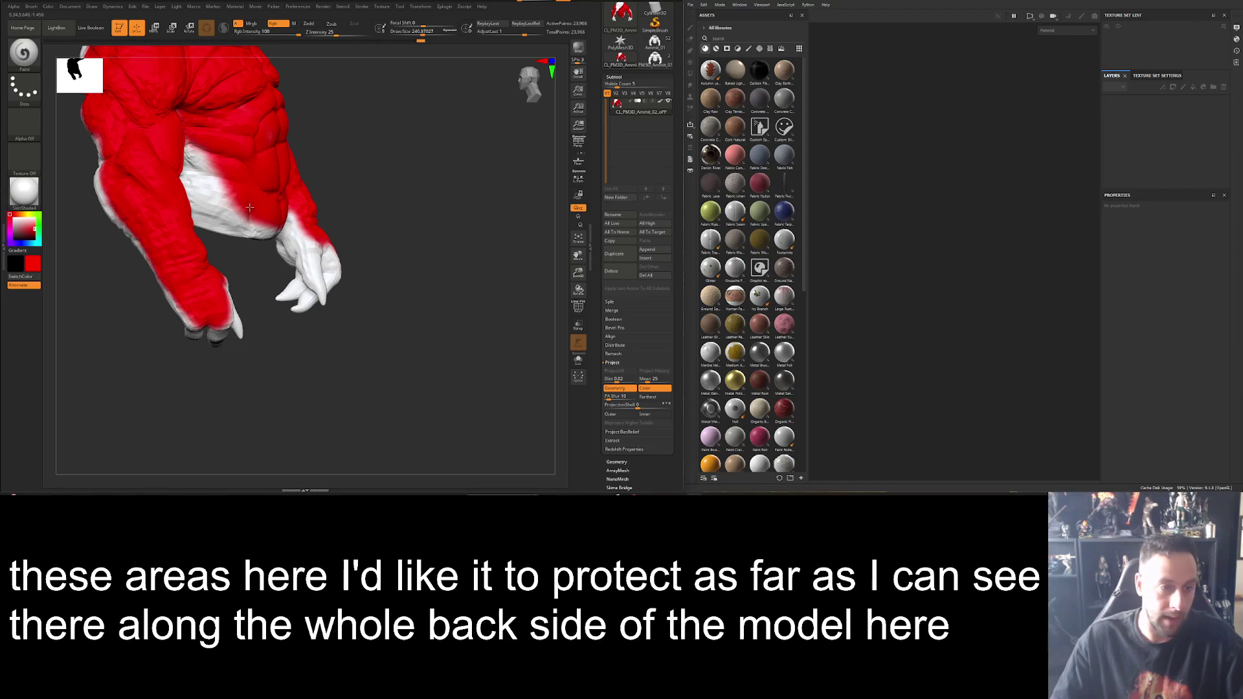
# Paint protection over the sides of the torso and down across the lower abdomen.
pyautogui.moveTo(249, 207)
pyautogui.mouseDown()
pyautogui.moveTo(212, 137)
pyautogui.moveTo(200, 170)
pyautogui.mouseUp()
pyautogui.moveTo(391, 189)
pyautogui.keyDown('alt'); pyautogui.mouseDown()
pyautogui.moveTo(413, 272)
pyautogui.moveTo(353, 276)
pyautogui.mouseUp(); pyautogui.keyUp('alt')
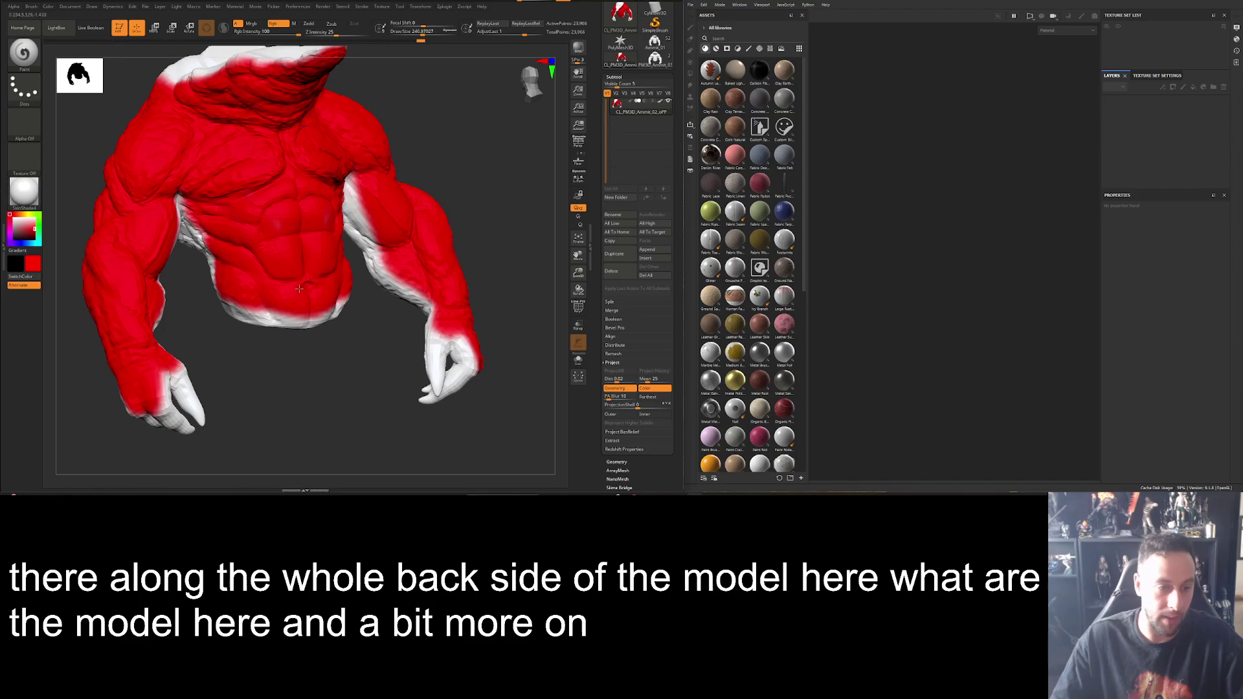
pyautogui.moveTo(268, 291); pyautogui.dragTo(223, 252)
pyautogui.moveTo(433, 192)
pyautogui.mouseDown()
pyautogui.moveTo(519, 142)
pyautogui.moveTo(519, 198)
pyautogui.mouseUp()
# Enlarge the brush and extend the protection around the outer shoulders and arms, keeping the middle of the back unpainted.
pyautogui.press('space')
pyautogui.moveTo(397, 200); pyautogui.dragTo(411, 201)
pyautogui.moveTo(409, 185)
pyautogui.mouseDown()
pyautogui.moveTo(389, 193)
pyautogui.moveTo(369, 145)
pyautogui.moveTo(454, 260)
pyautogui.moveTo(492, 382)
pyautogui.mouseUp()
pyautogui.moveTo(510, 333)
pyautogui.mouseDown()
pyautogui.moveTo(480, 252)
pyautogui.moveTo(454, 247)
pyautogui.moveTo(491, 240)
pyautogui.moveTo(464, 243)
pyautogui.moveTo(375, 160)
pyautogui.mouseUp()
pyautogui.press('space')
pyautogui.moveTo(327, 126); pyautogui.dragTo(313, 70)
pyautogui.moveTo(463, 65)
pyautogui.keyDown('alt'); pyautogui.mouseDown()
pyautogui.moveTo(500, 216)
pyautogui.moveTo(470, 247)
pyautogui.mouseUp(); pyautogui.keyUp('alt')
pyautogui.moveTo(356, 266); pyautogui.dragTo(363, 236)
pyautogui.moveTo(454, 241); pyautogui.dragTo(366, 241)
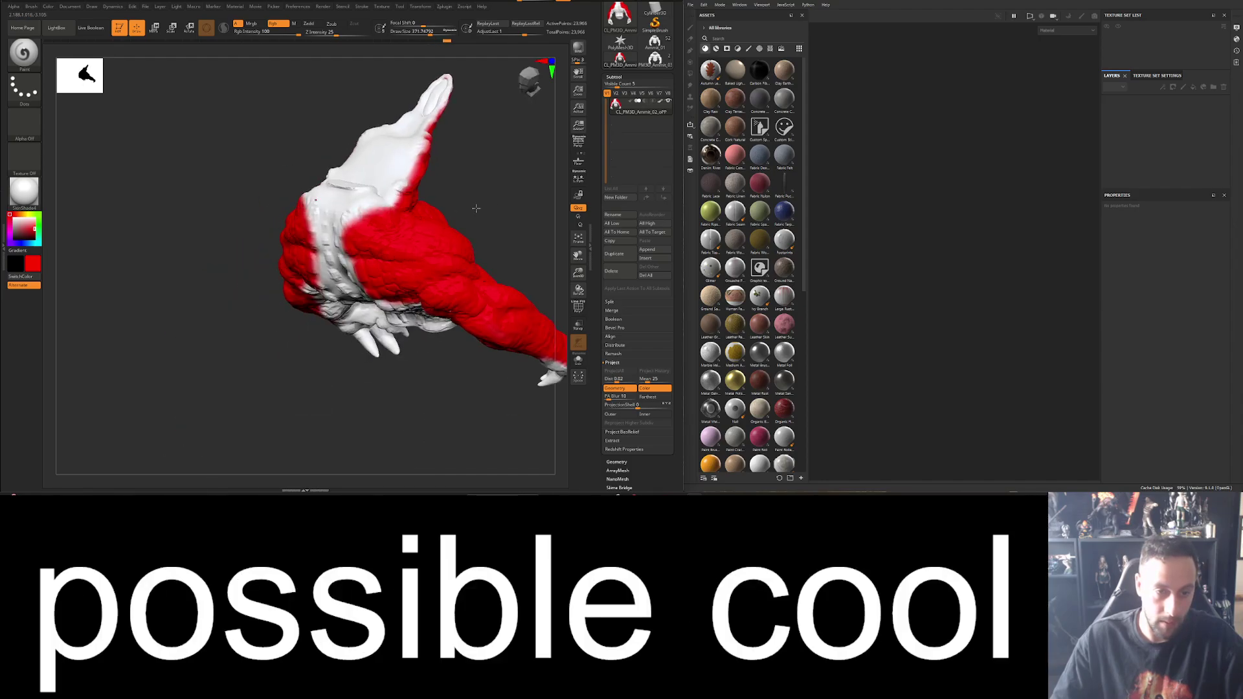
# Unwrap the clone again in UV Master using the painted protection.
pyautogui.moveTo(476, 207)
pyautogui.mouseDown()
pyautogui.moveTo(499, 166)
pyautogui.moveTo(466, 162)
pyautogui.moveTo(483, 184)
pyautogui.mouseUp()
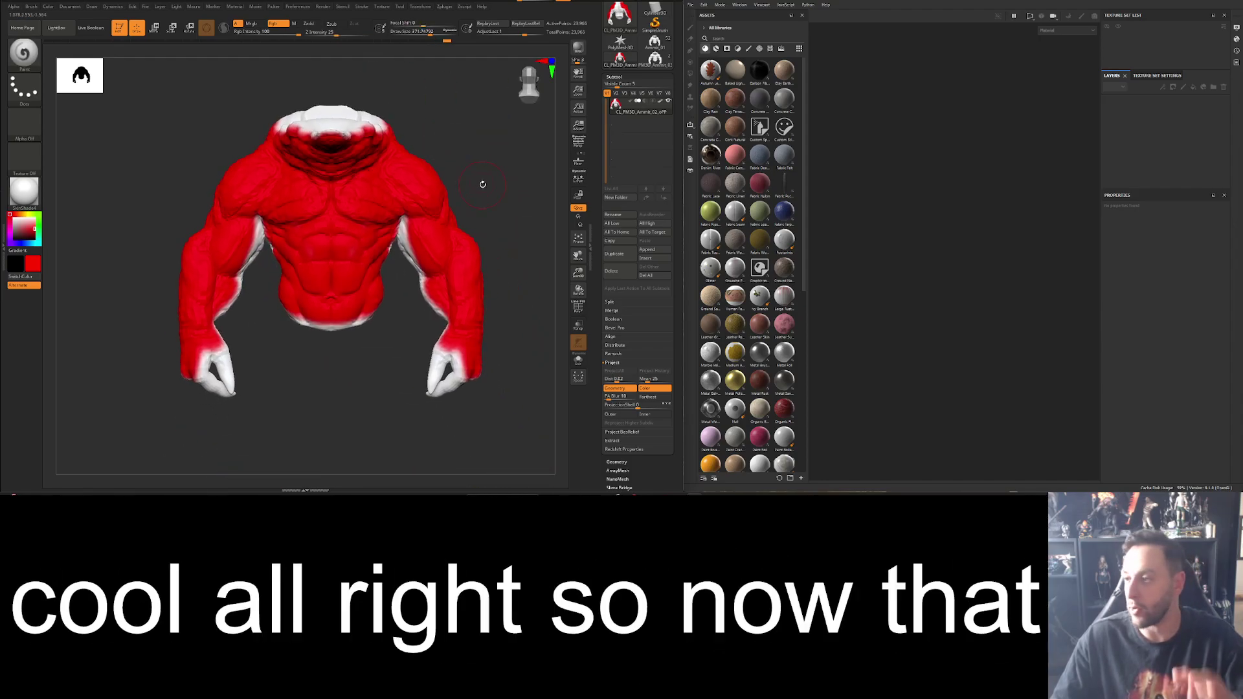
pyautogui.click(445, 6)
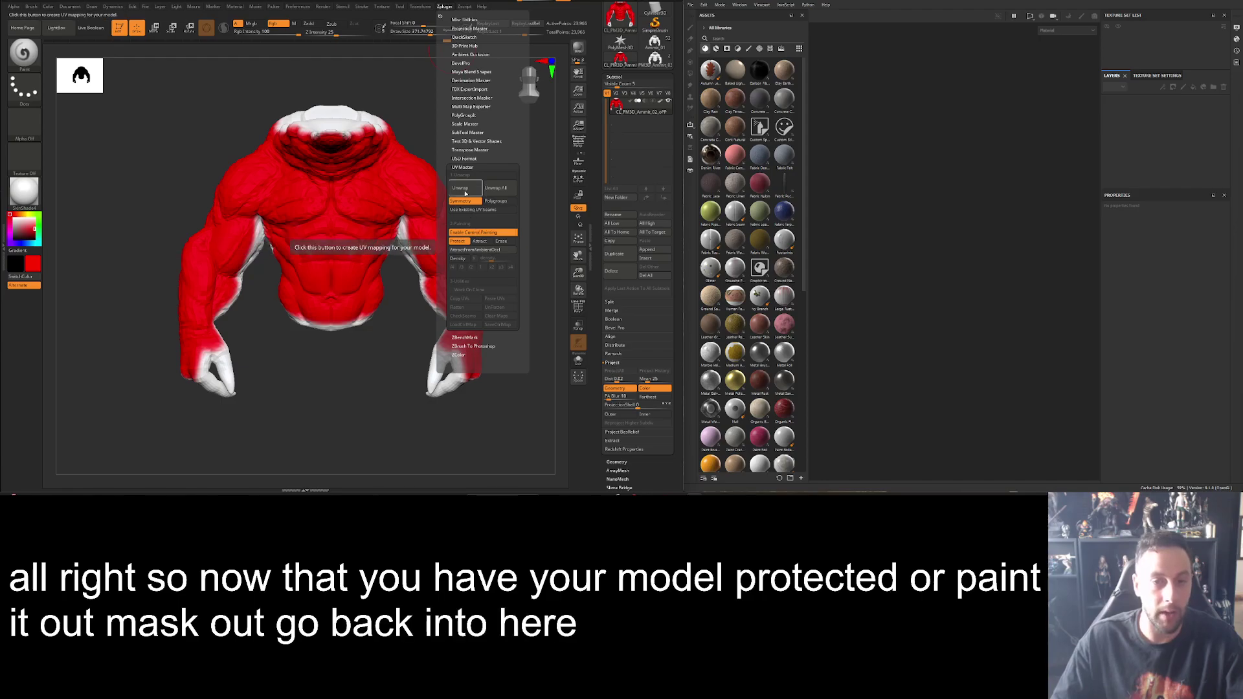
pyautogui.click(465, 192)
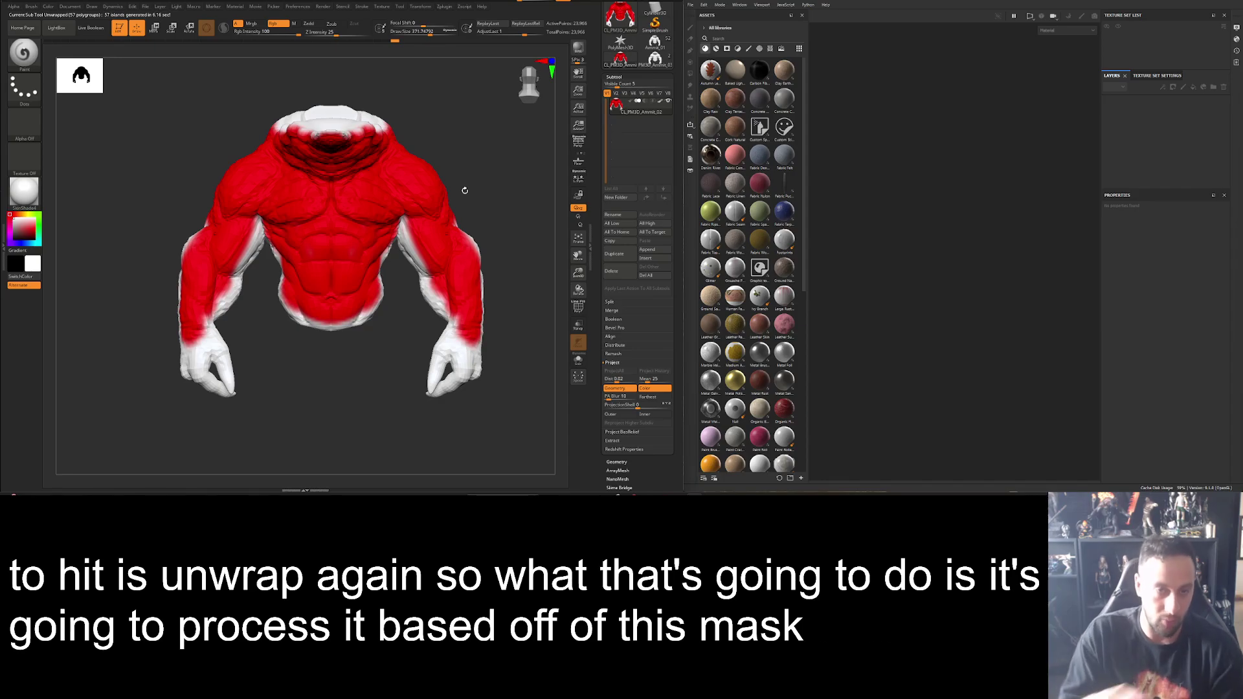
# Turn off control painting, display the UV seams with CheckSeams, and inspect them along the back, sides and fingers.
pyautogui.click(445, 6)
pyautogui.click(474, 233)
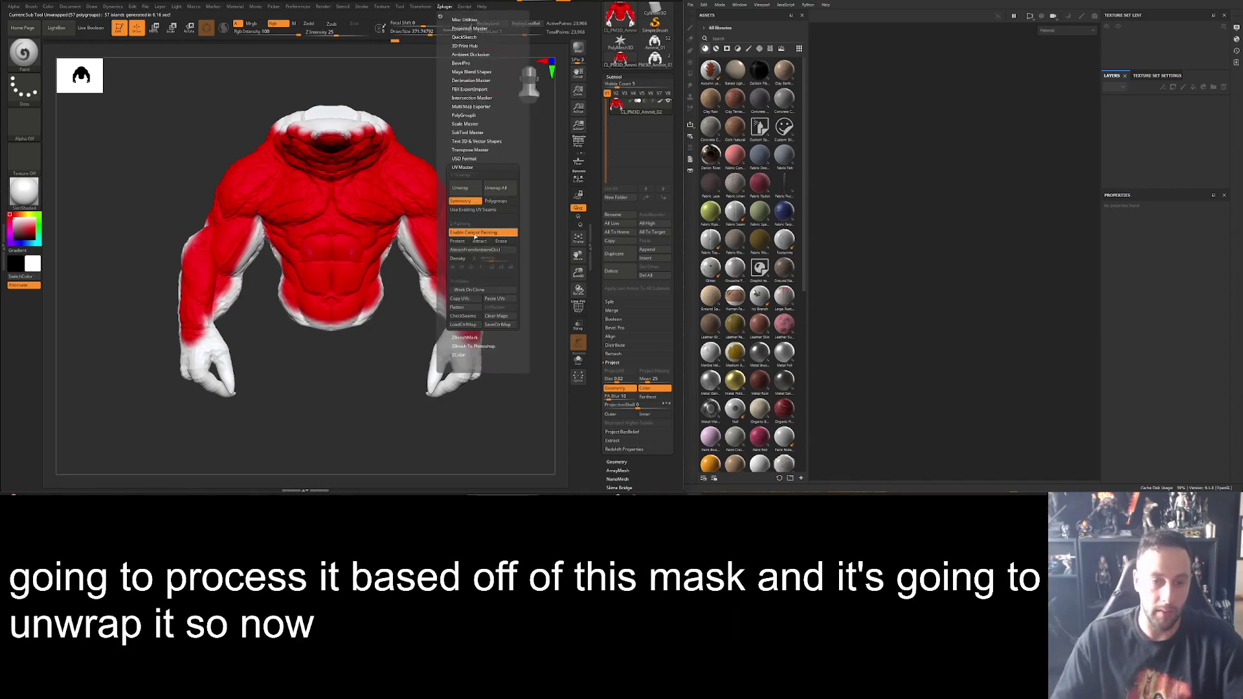
pyautogui.click(475, 233)
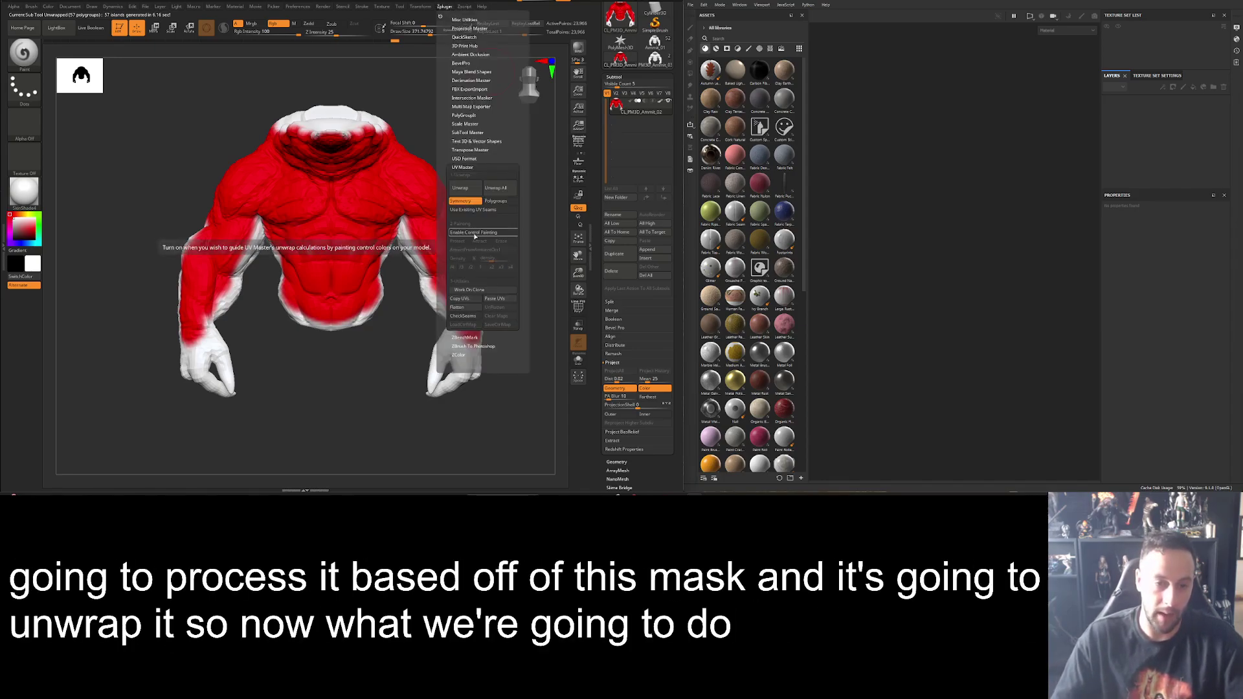
pyautogui.click(463, 316)
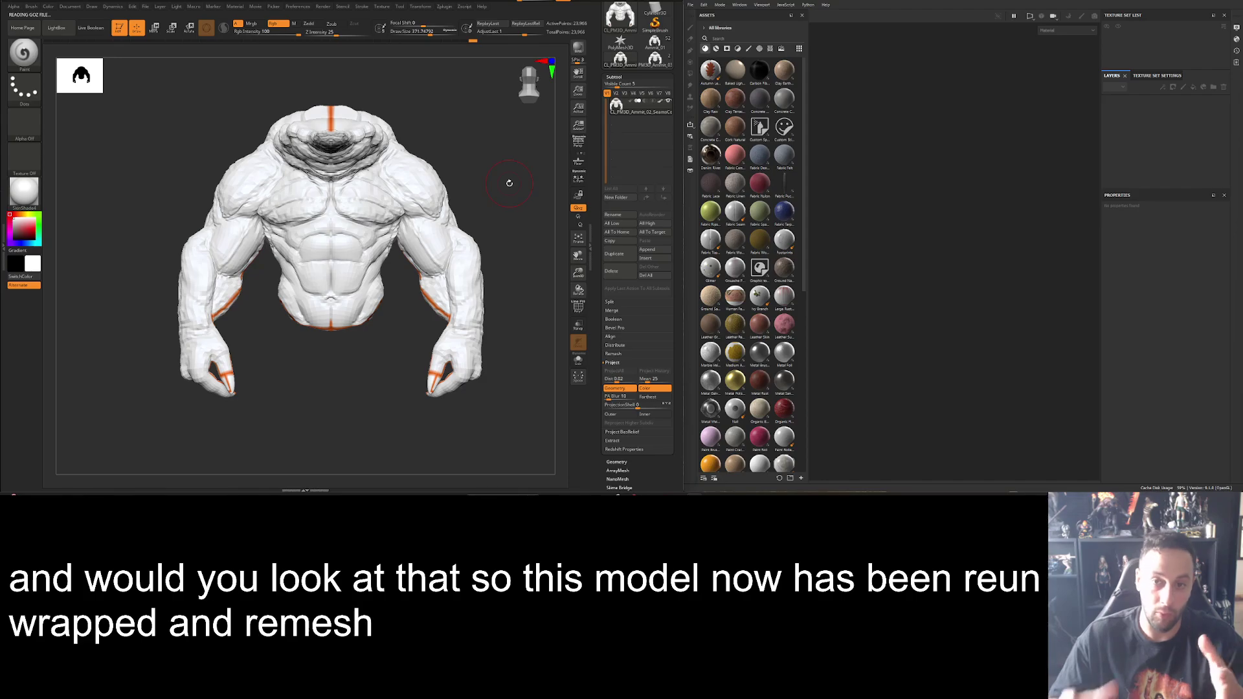
pyautogui.moveTo(514, 210); pyautogui.dragTo(569, 199)
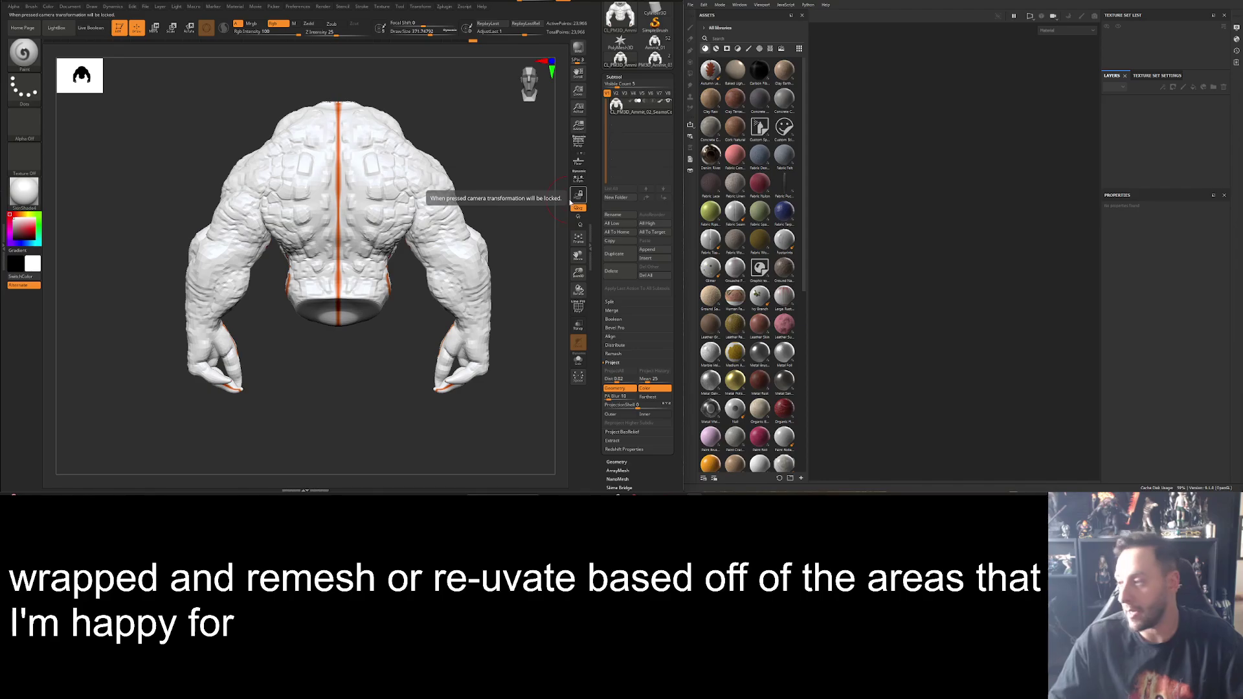
pyautogui.keyDown('alt'); pyautogui.moveTo(396, 266); pyautogui.dragTo(386, 213); pyautogui.keyUp('alt')
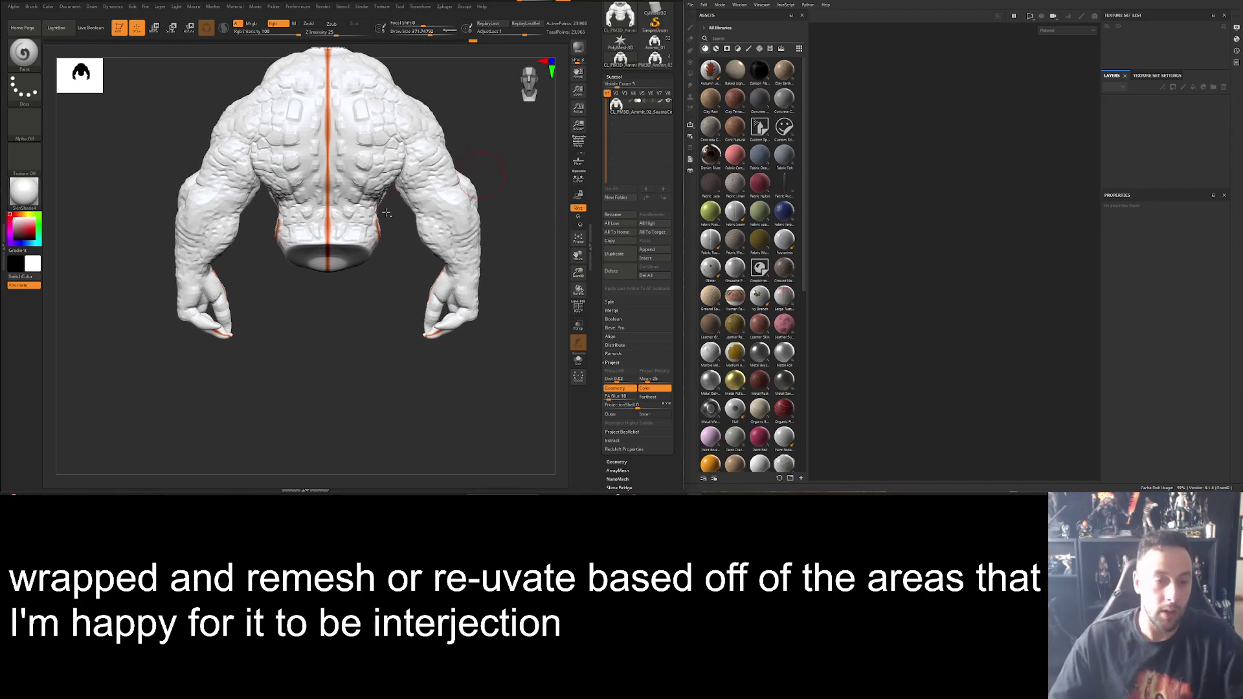
pyautogui.moveTo(332, 343); pyautogui.dragTo(490, 303)
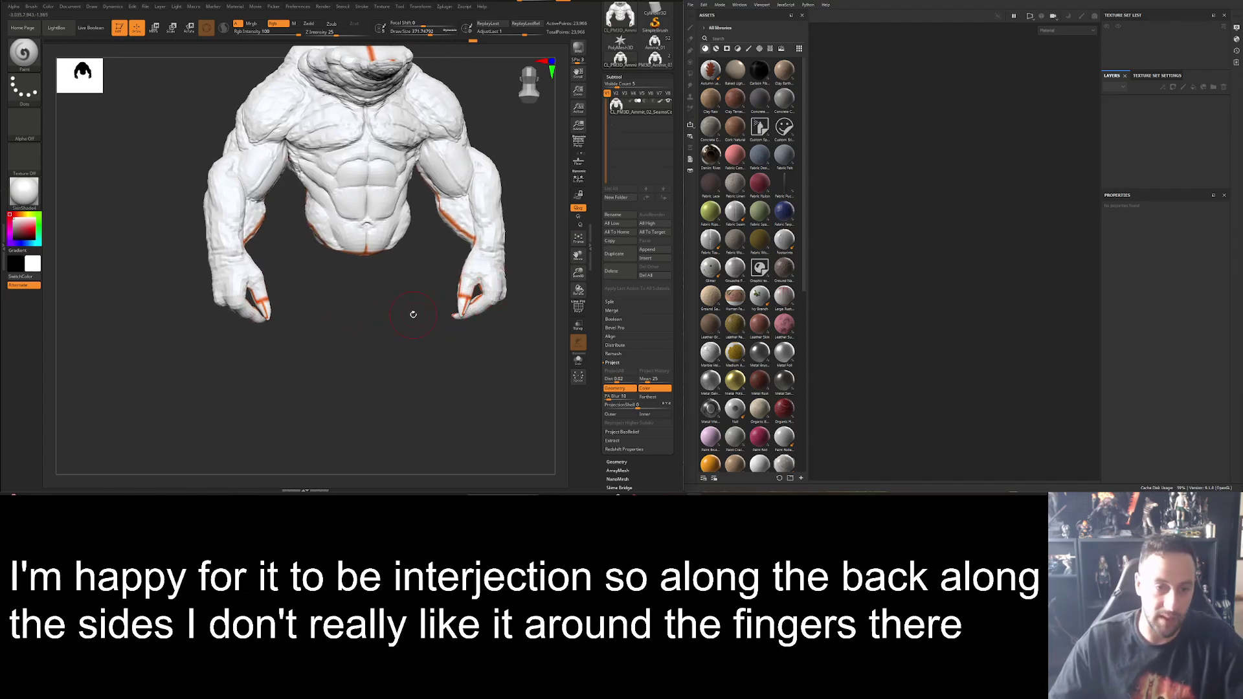
pyautogui.moveTo(413, 314); pyautogui.dragTo(528, 254)
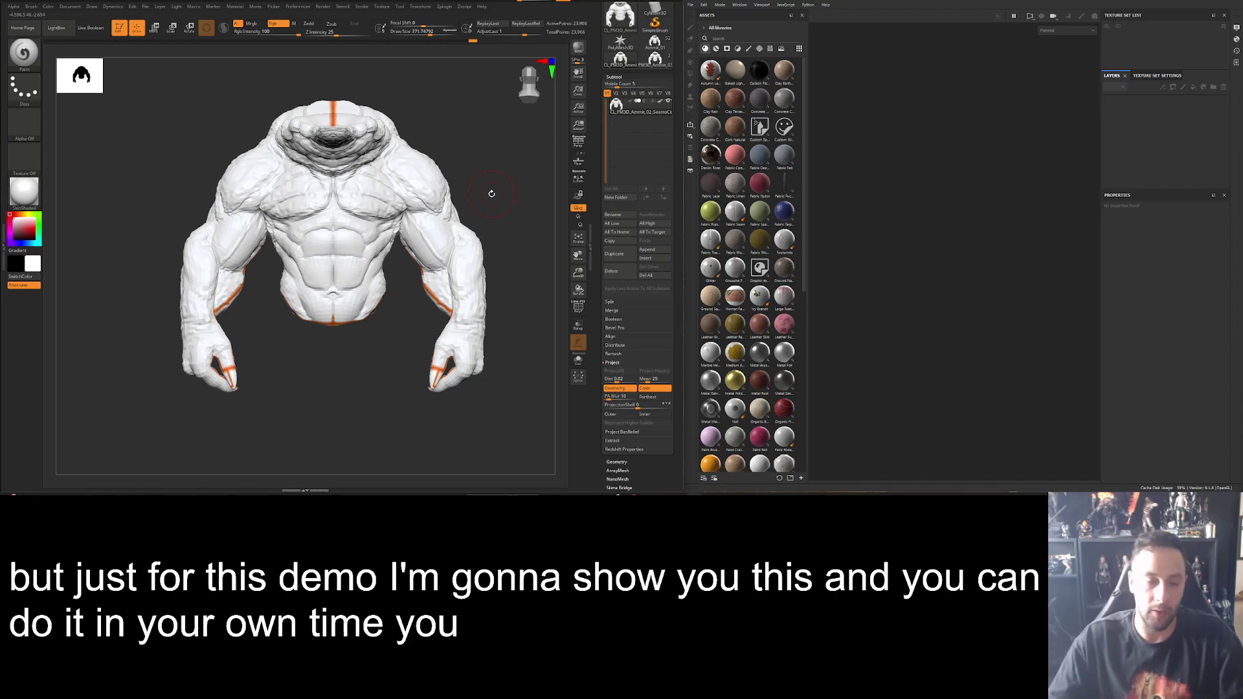
# Copy the clone's UVs and switch to the original tool containing the high-poly and low-poly subtools.
pyautogui.click(447, 8)
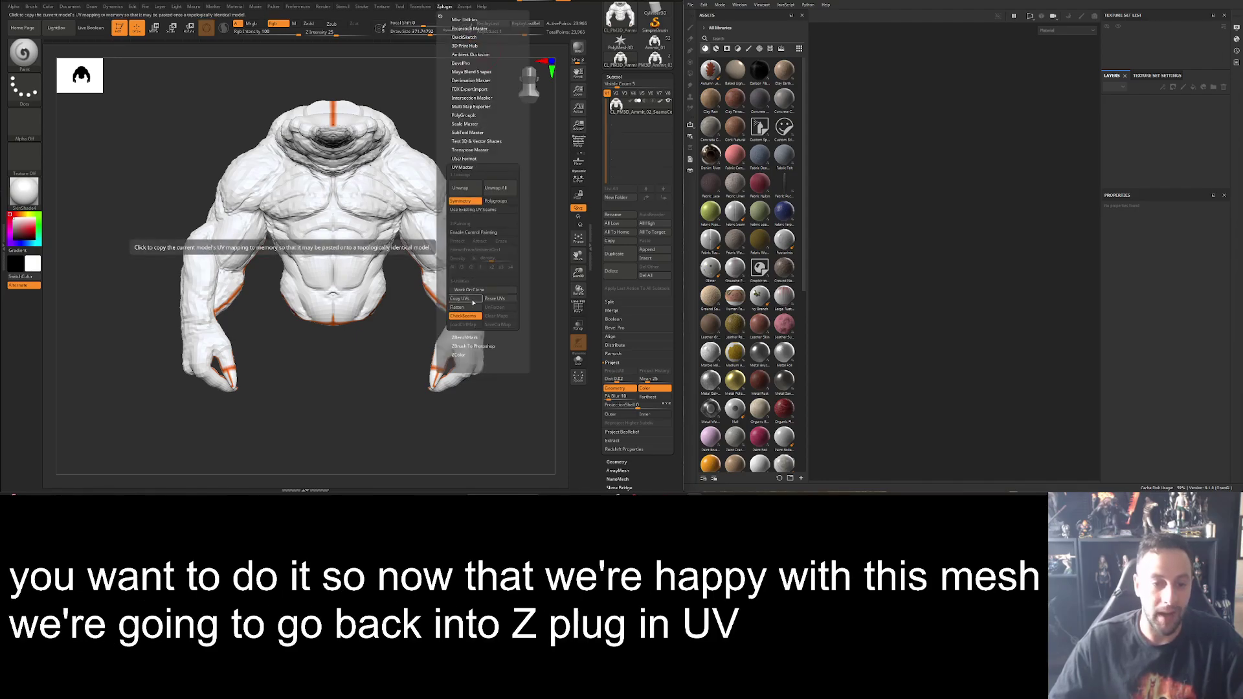
pyautogui.click(460, 299)
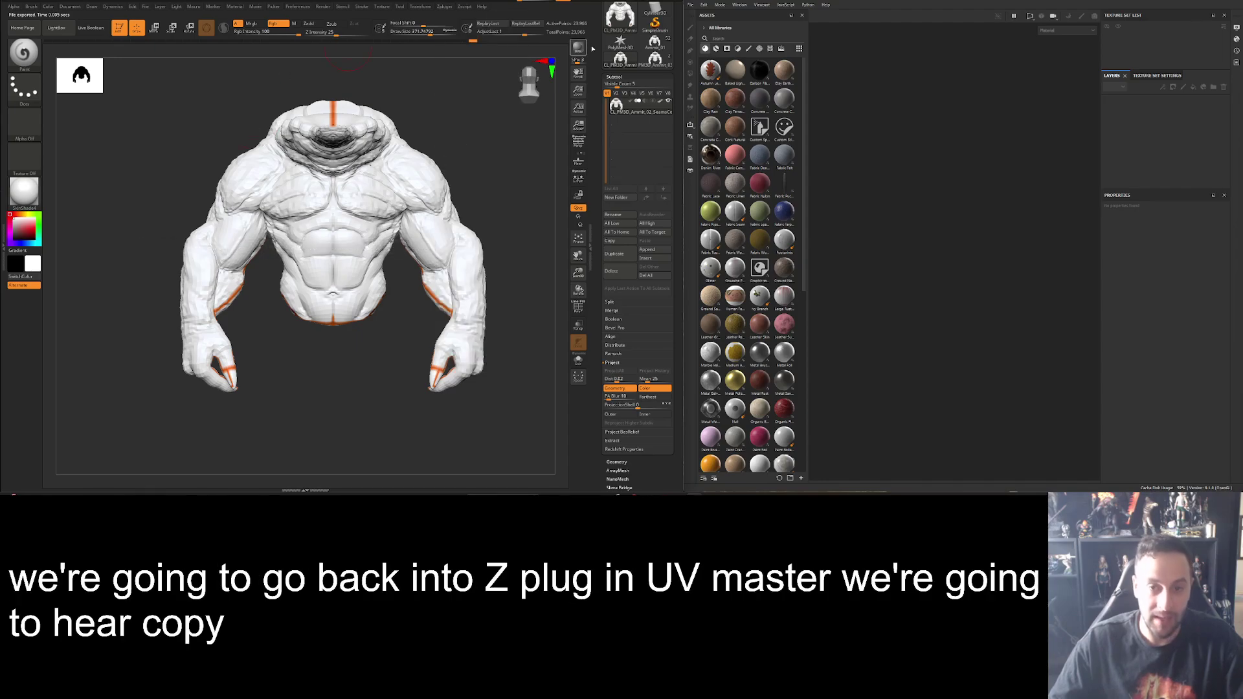
pyautogui.click(662, 63)
pyautogui.moveTo(640, 129)
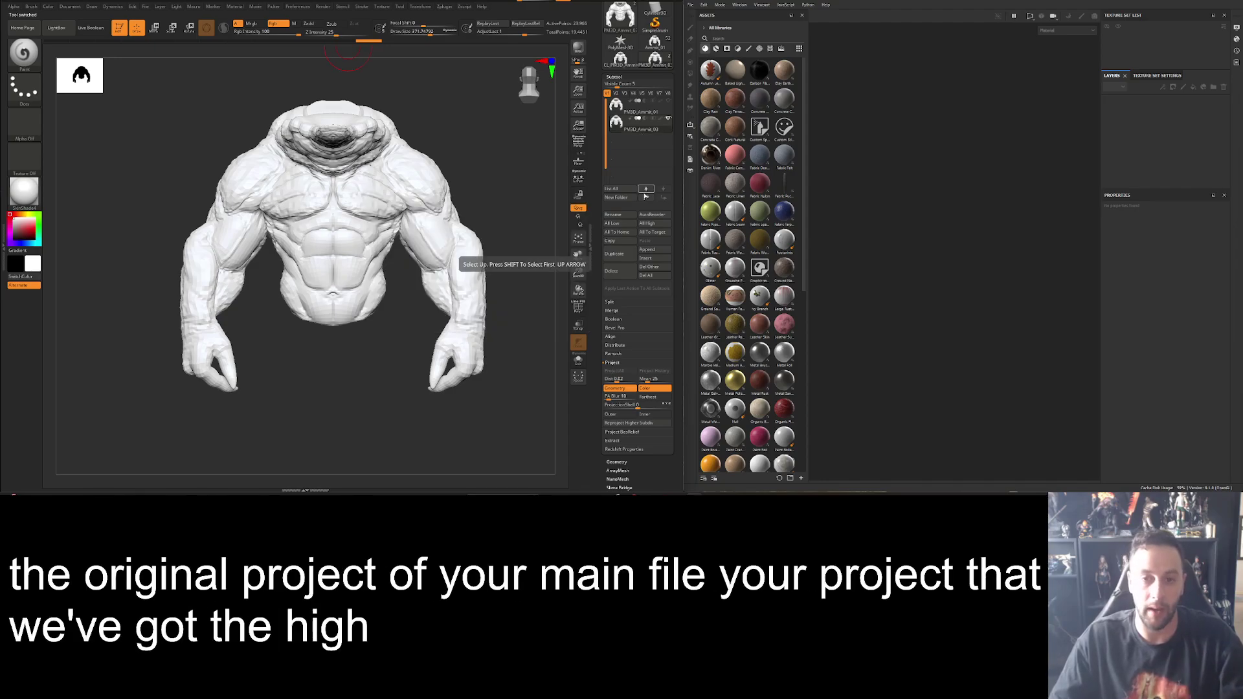
# Raise the low-poly subtool to its highest subdivision level and paste the copied UVs onto it.
pyautogui.click(614, 77)
pyautogui.click(617, 86)
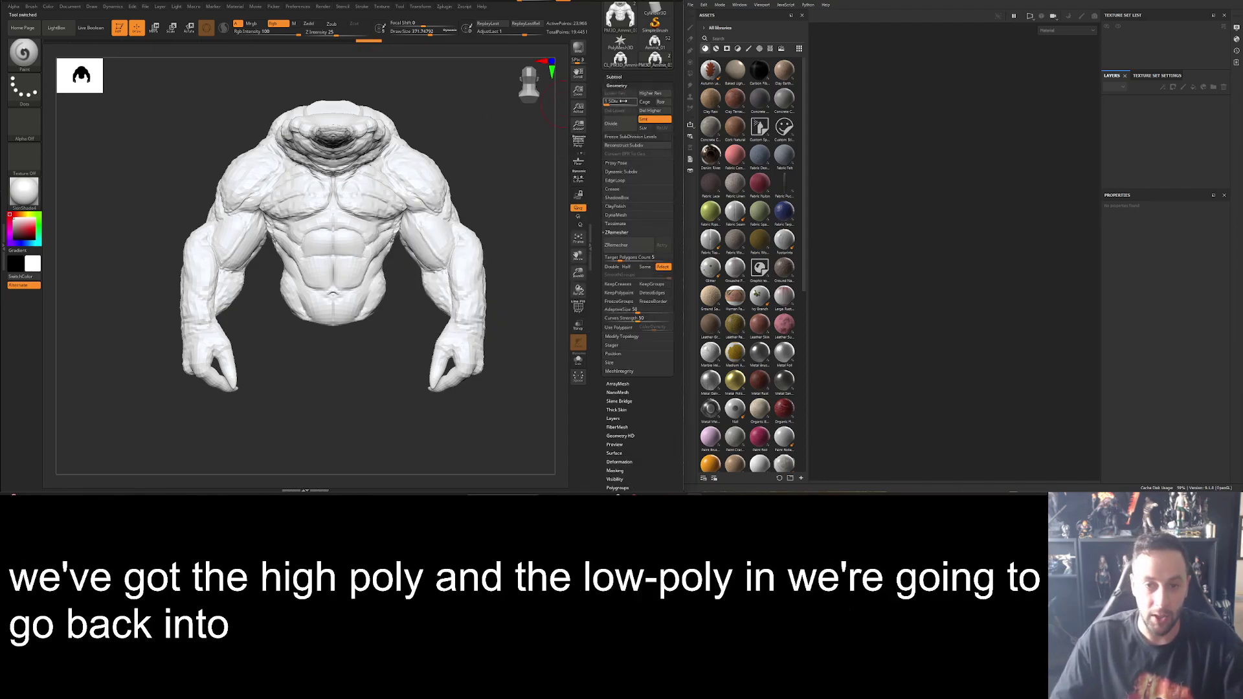
pyautogui.moveTo(612, 103); pyautogui.dragTo(635, 103)
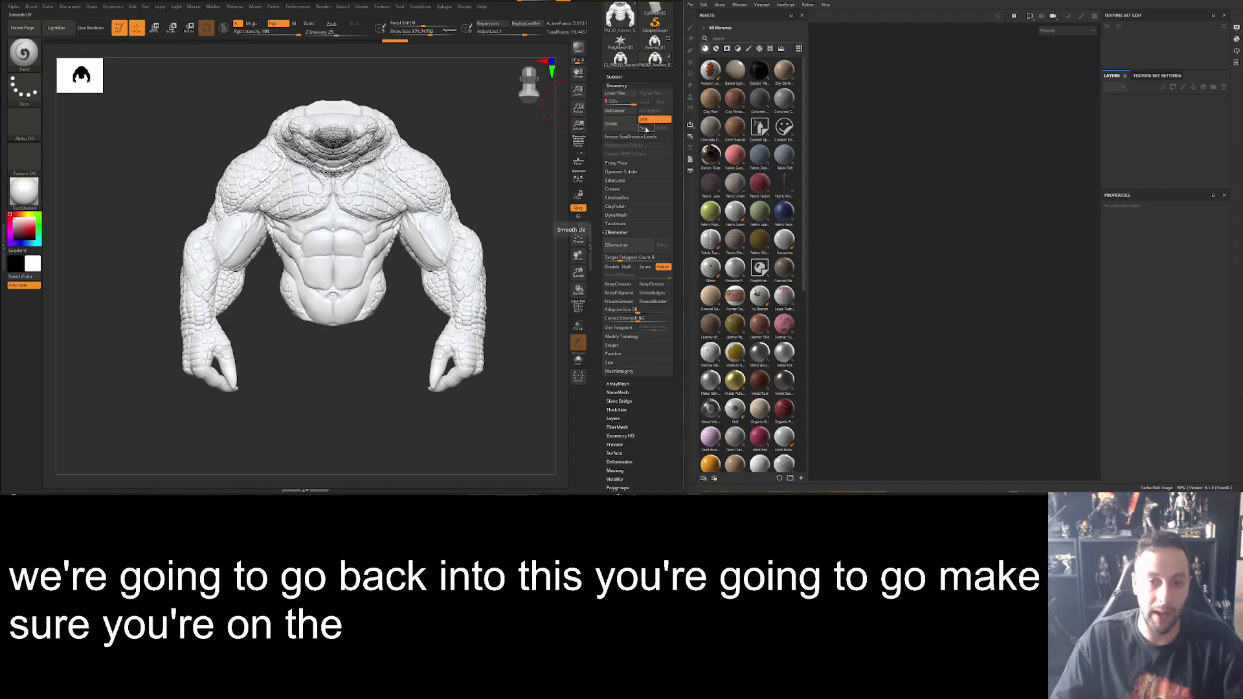
pyautogui.click(445, 8)
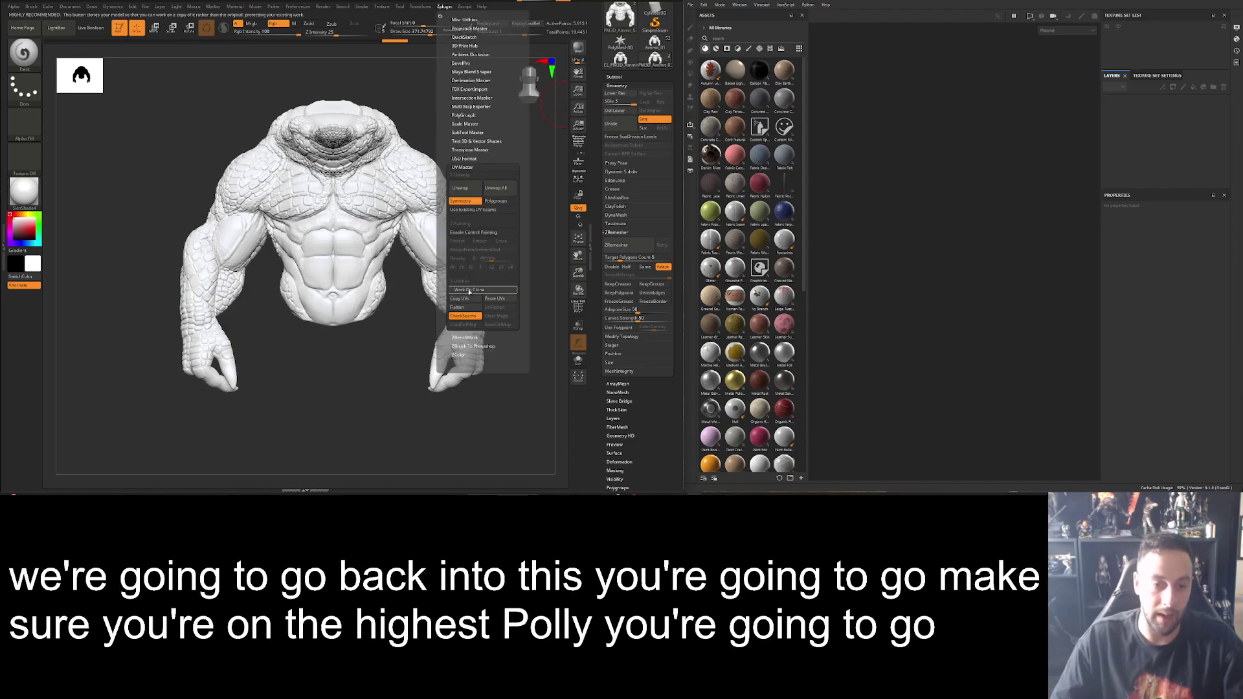
pyautogui.click(489, 299)
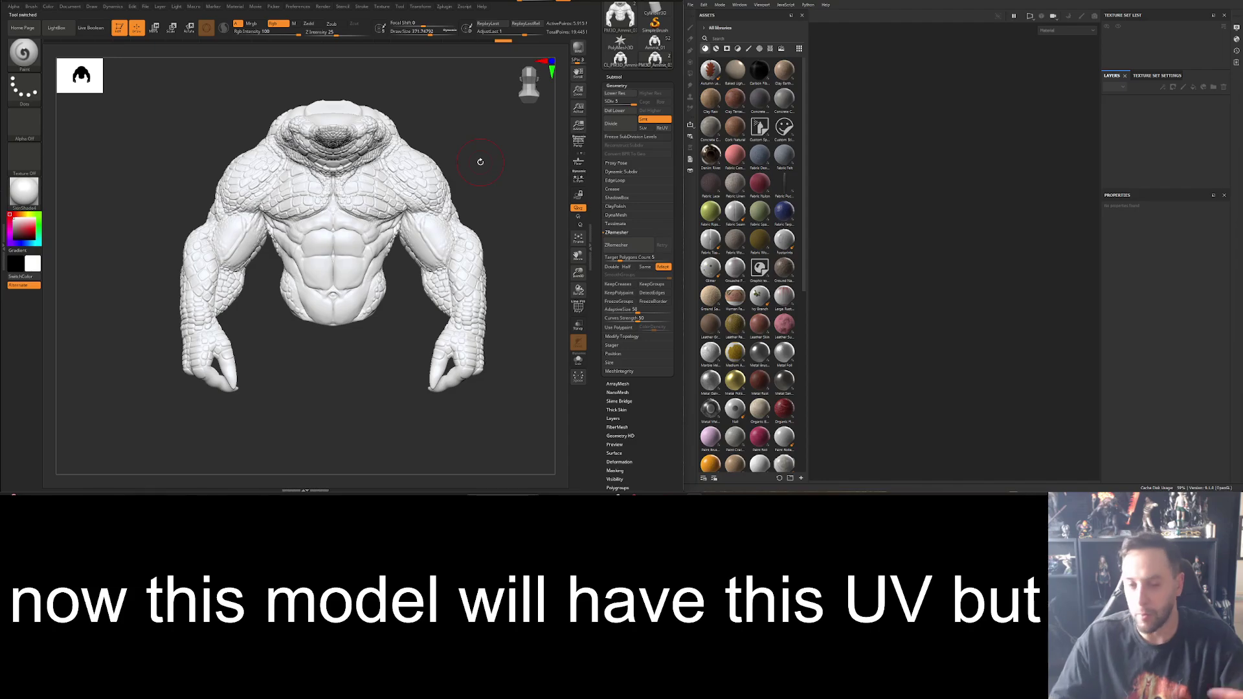
# Step the torso down to its lowest subdivision level.
pyautogui.hotkey('shift', 'd')
pyautogui.hotkey('shift', 'd')
pyautogui.hotkey('shift', 'd')
pyautogui.hotkey('shift', 'd')
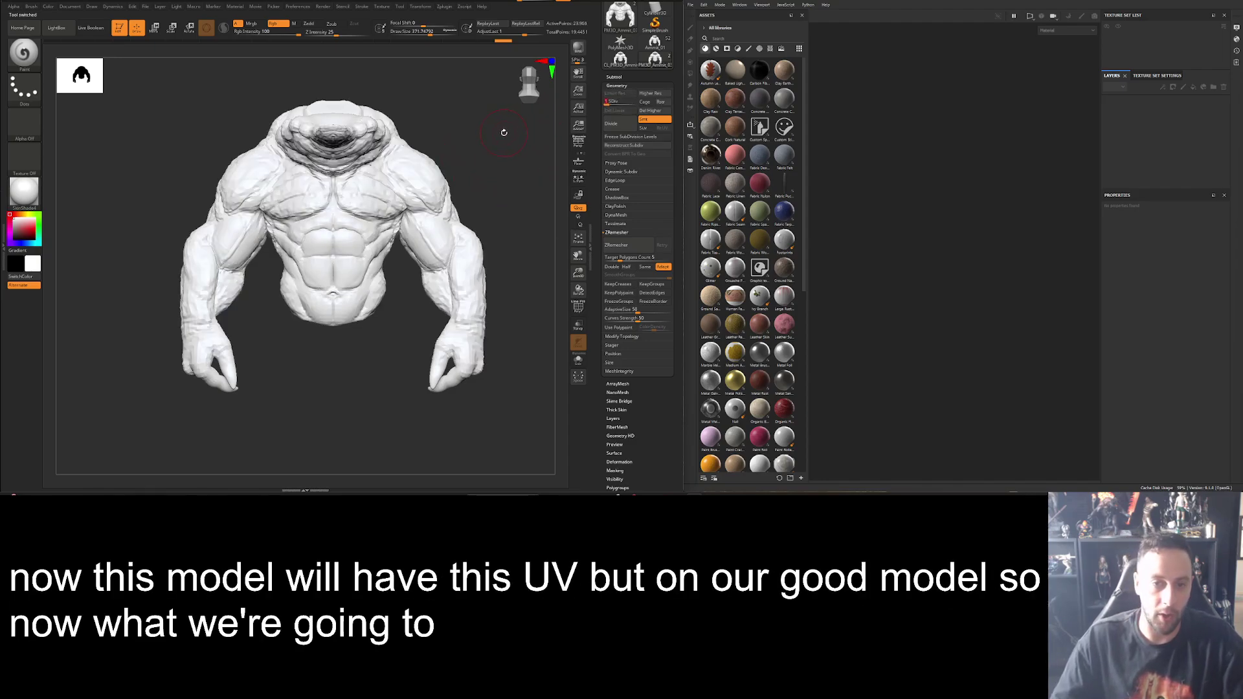
# Raise the torso back to its highest subdivision level for the high-poly export.
pyautogui.moveTo(462, 171); pyautogui.dragTo(506, 152)
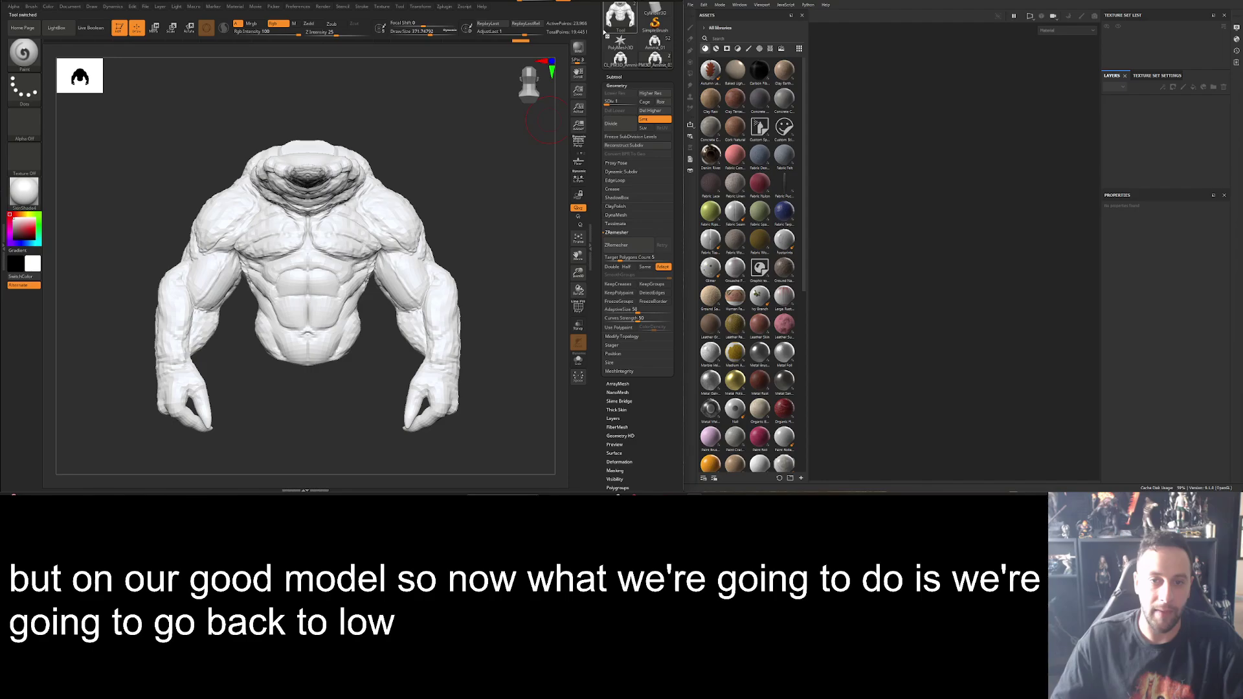
pyautogui.moveTo(606, 31); pyautogui.dragTo(597, 83)
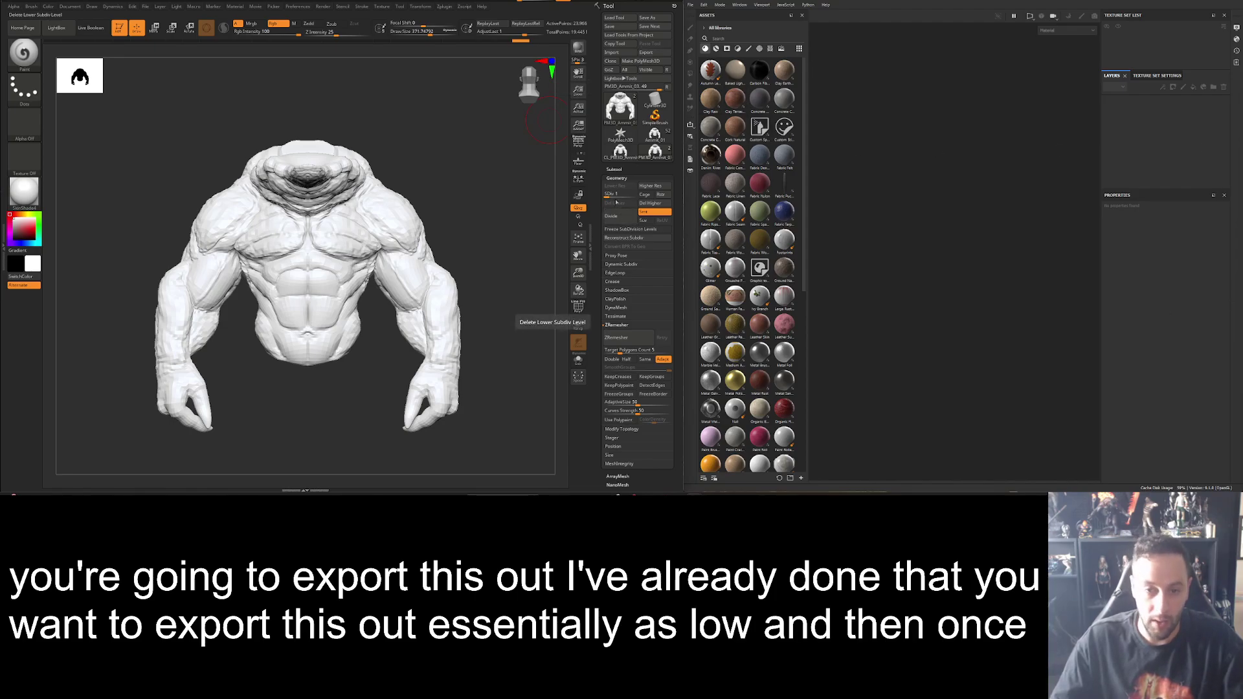
pyautogui.moveTo(638, 194); pyautogui.dragTo(648, 195)
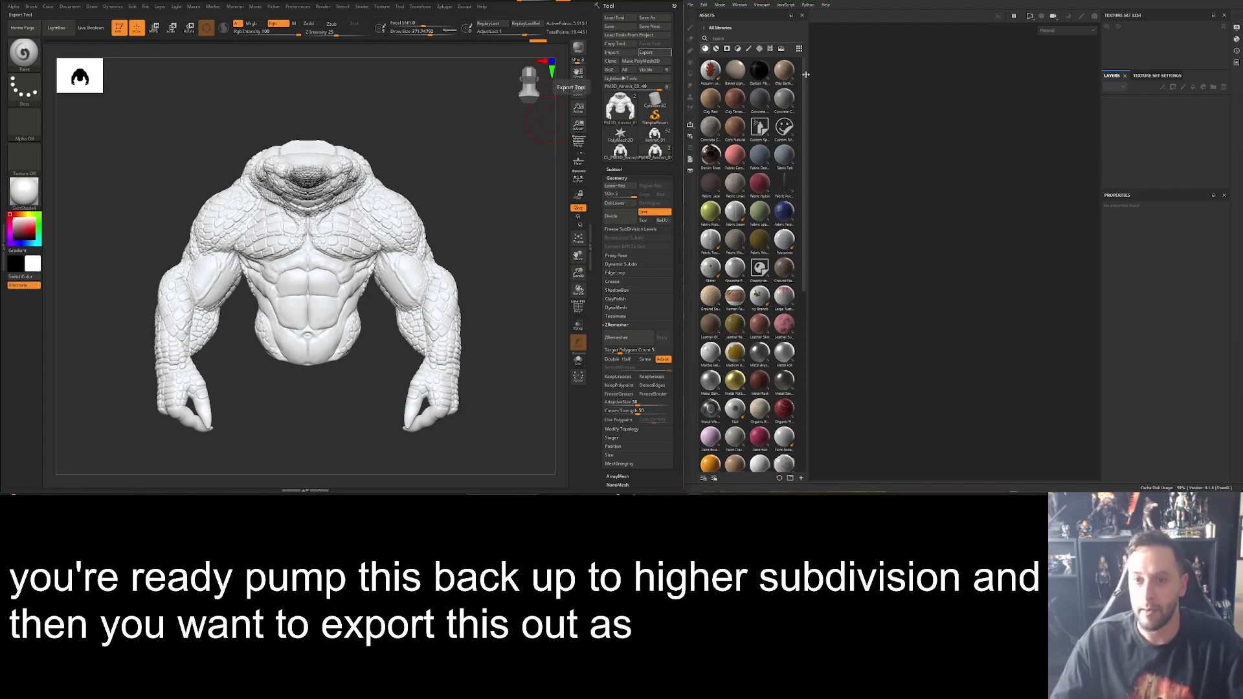
# Switch to Substance Painter and create a new project from the Ammit_body_low mesh, keeping the default project settings.
pyautogui.click(691, 5)
pyautogui.click(699, 16)
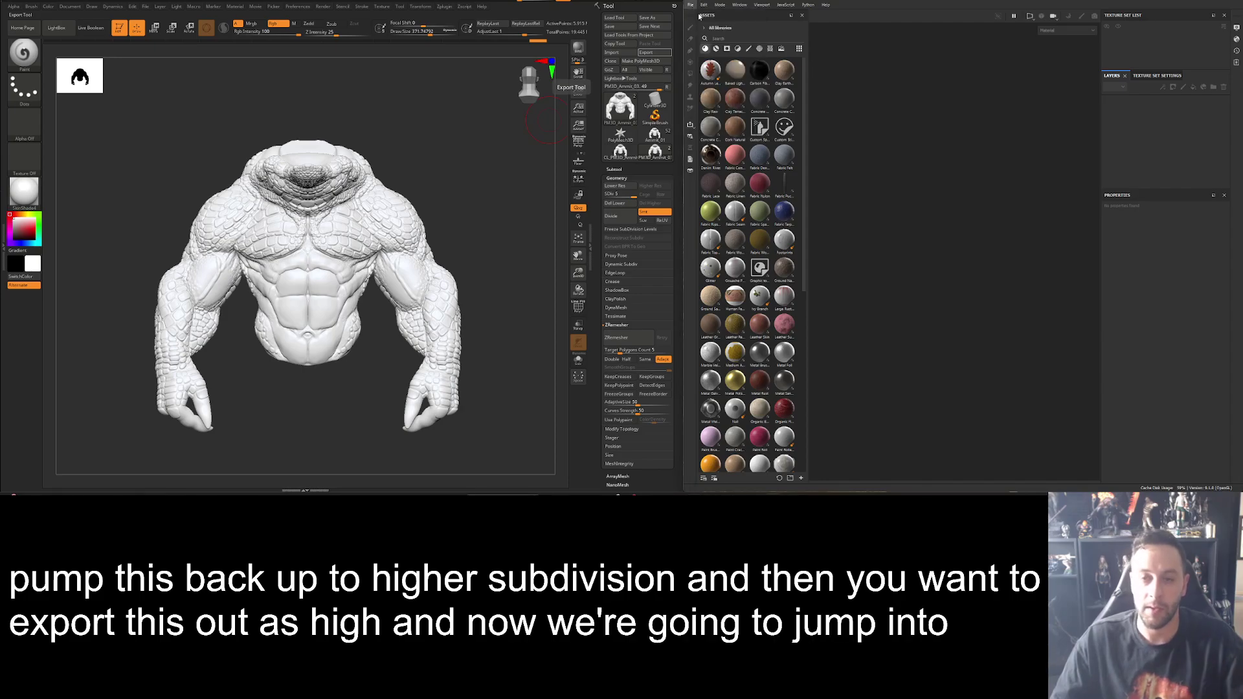
pyautogui.click(1035, 164)
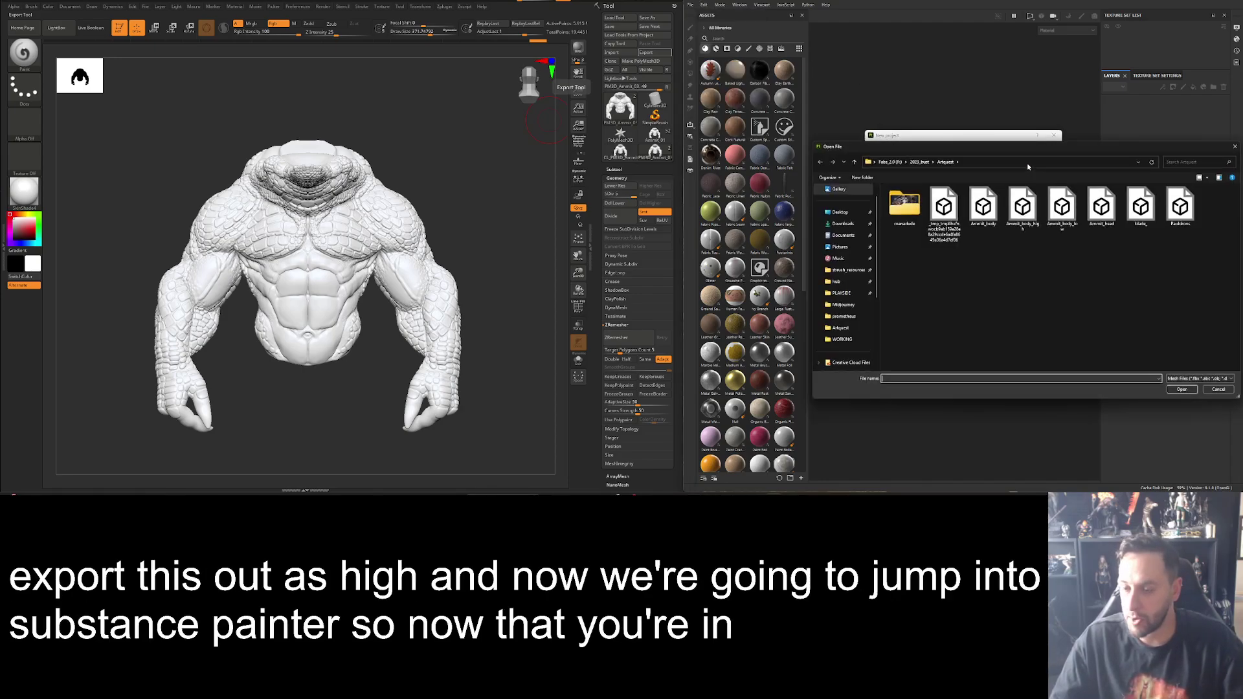
pyautogui.moveTo(971, 141); pyautogui.dragTo(471, 112)
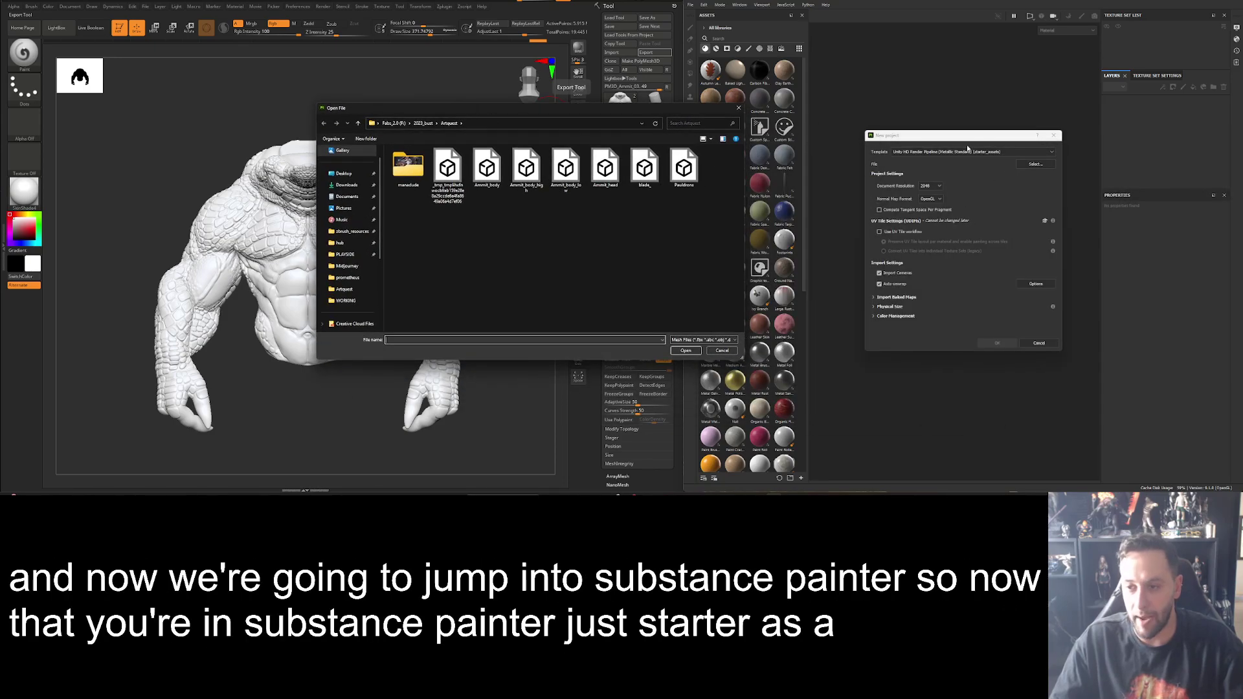
pyautogui.doubleClick(567, 171)
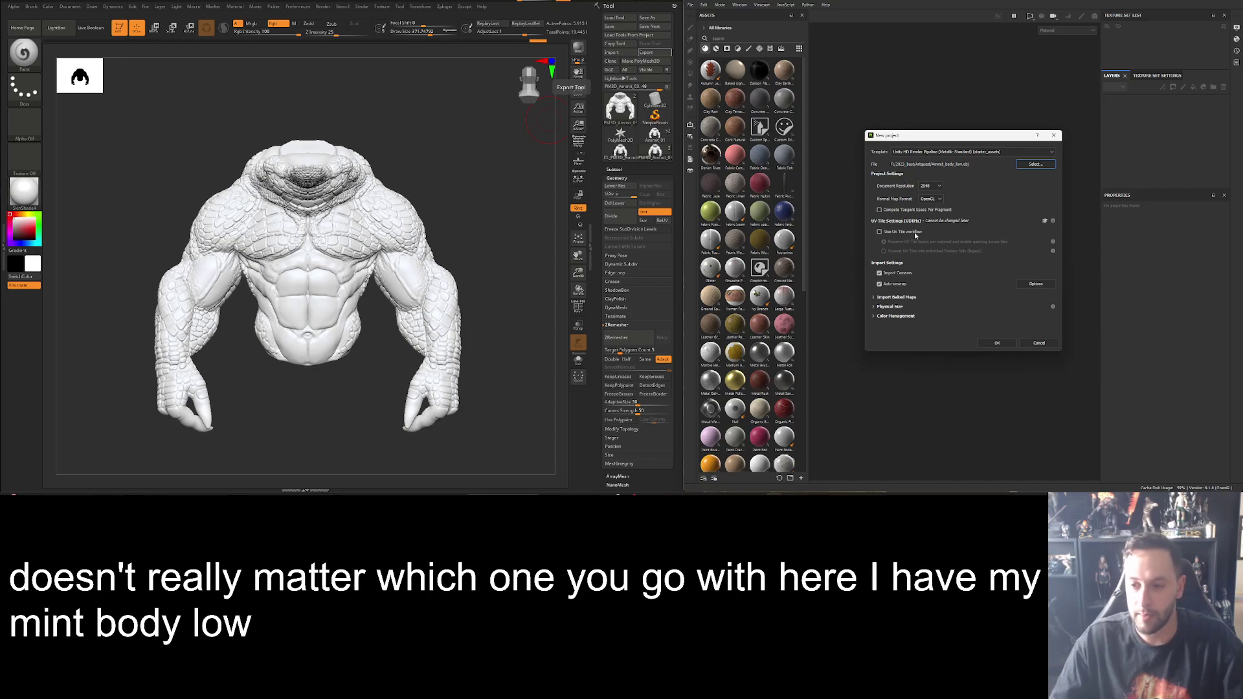
pyautogui.click(997, 343)
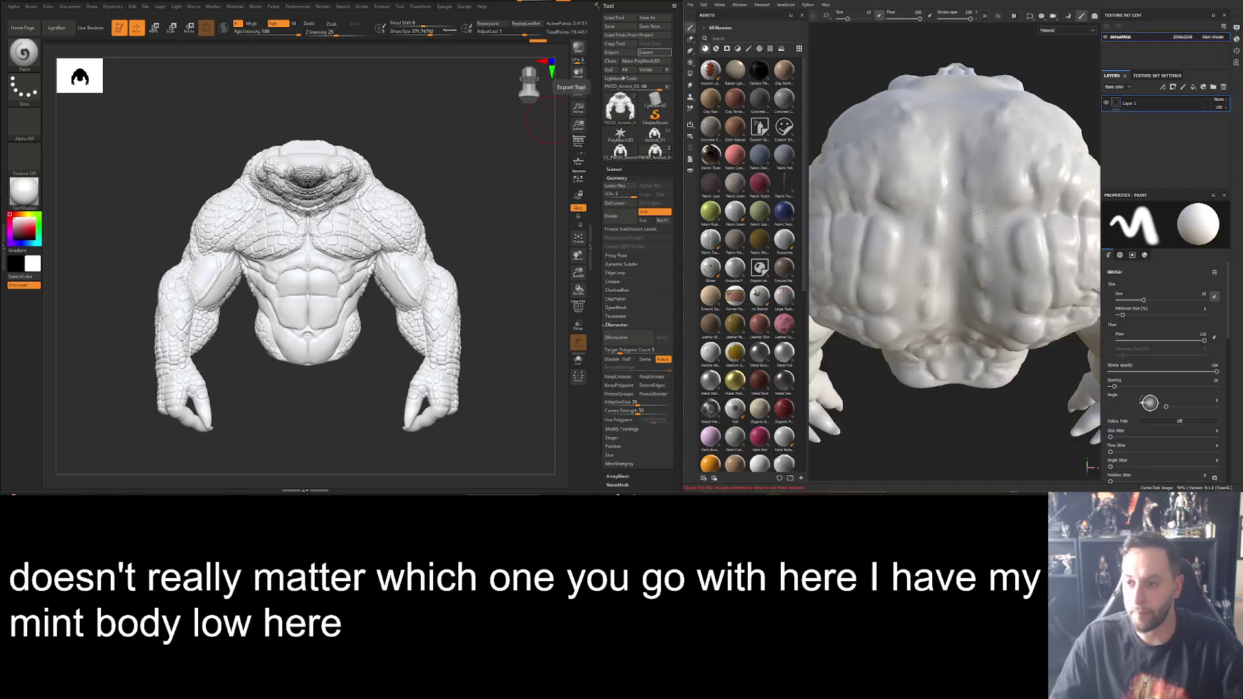
# Inspect the imported torso from the front, check its UV layout in the combined 3D and 2D view, and return to 3D only.
pyautogui.scroll(-5, 988, 219)
pyautogui.moveTo(987, 259)
pyautogui.keyDown('alt'); pyautogui.mouseDown()
pyautogui.moveTo(934, 335)
pyautogui.moveTo(887, 324)
pyautogui.moveTo(979, 293)
pyautogui.mouseUp(); pyautogui.keyUp('alt')
pyautogui.scroll(-4, 978, 295)
pyautogui.keyDown('shift'); pyautogui.moveTo(979, 292); pyautogui.dragTo(978, 259, button='right'); pyautogui.keyUp('shift')
pyautogui.keyDown('alt'); pyautogui.moveTo(978, 224); pyautogui.dragTo(964, 241); pyautogui.keyUp('alt')
pyautogui.scroll(3, 963, 241)
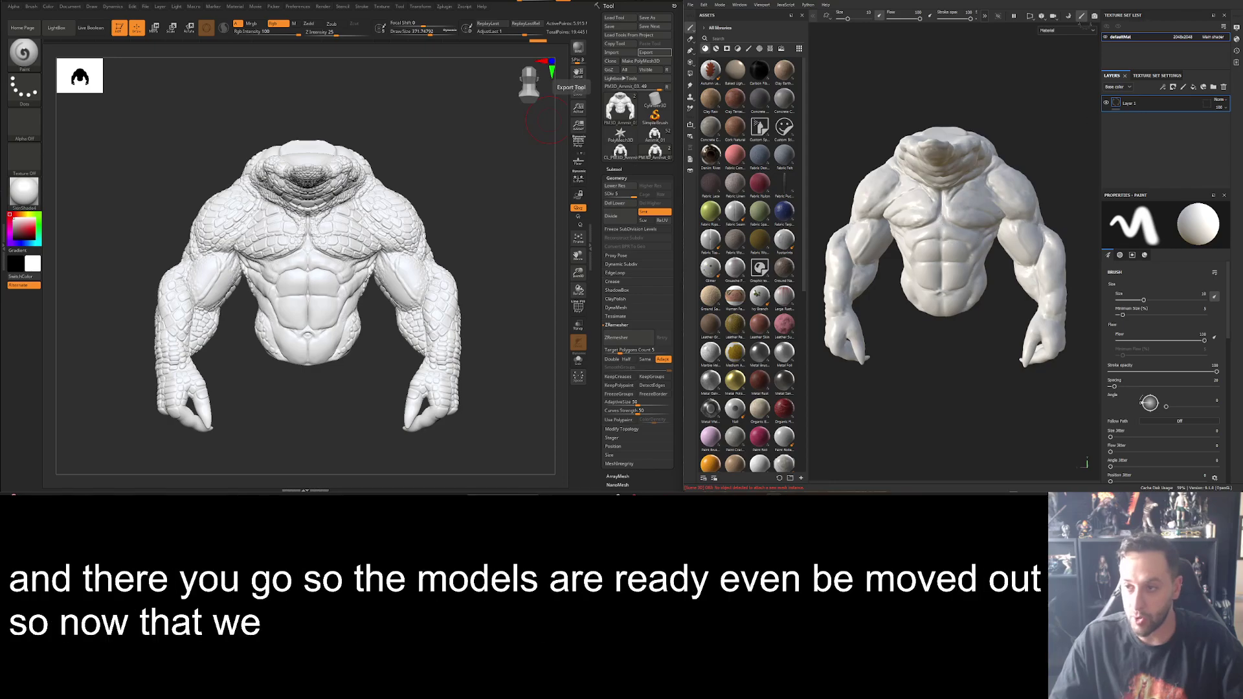
pyautogui.click(1034, 18)
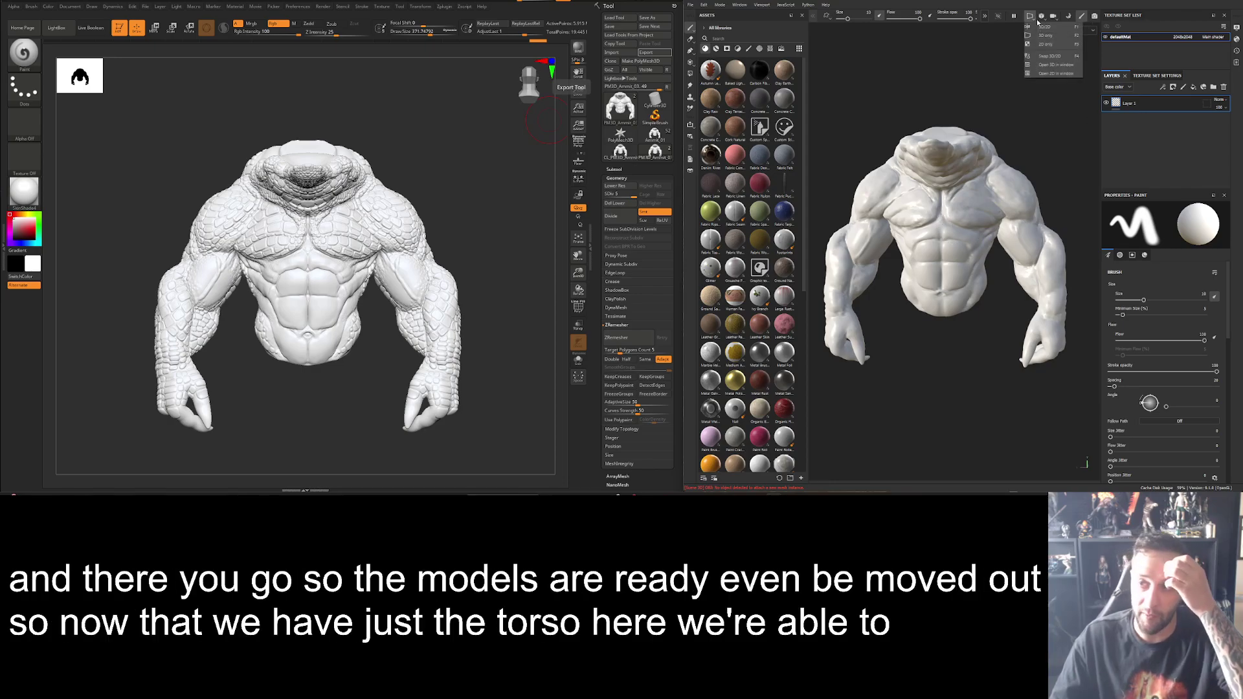
pyautogui.click(1044, 27)
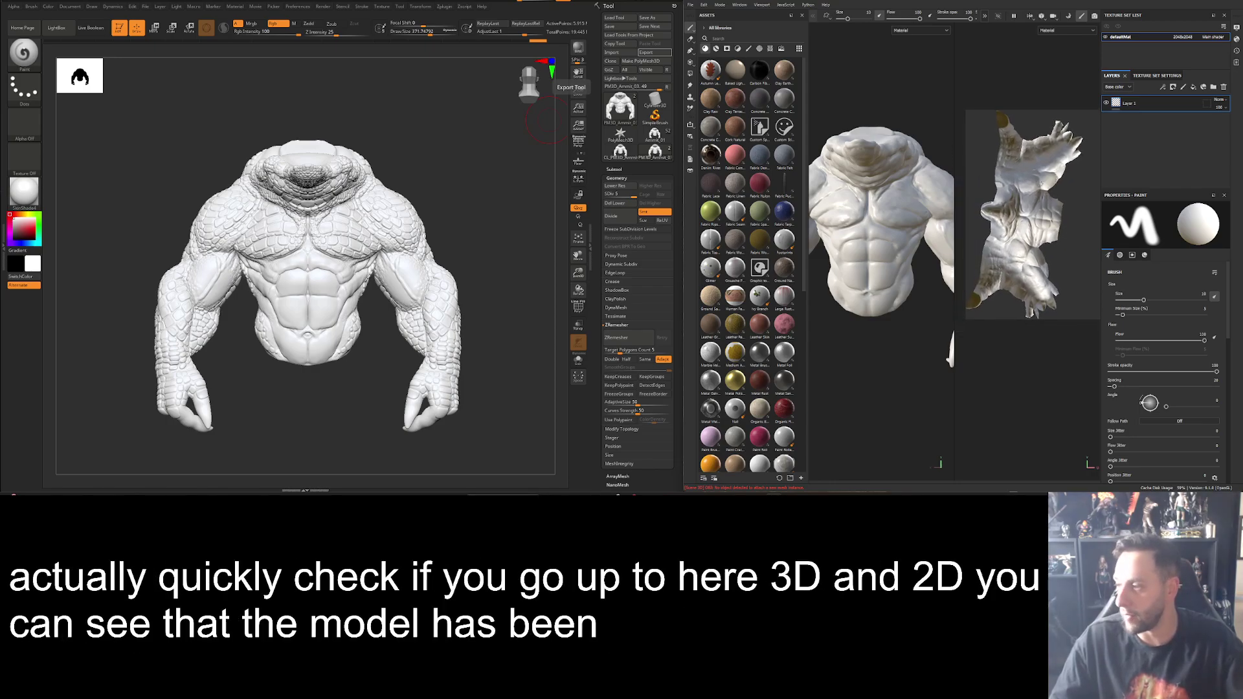
pyautogui.keyDown('alt'); pyautogui.moveTo(920, 196); pyautogui.dragTo(890, 224); pyautogui.keyUp('alt')
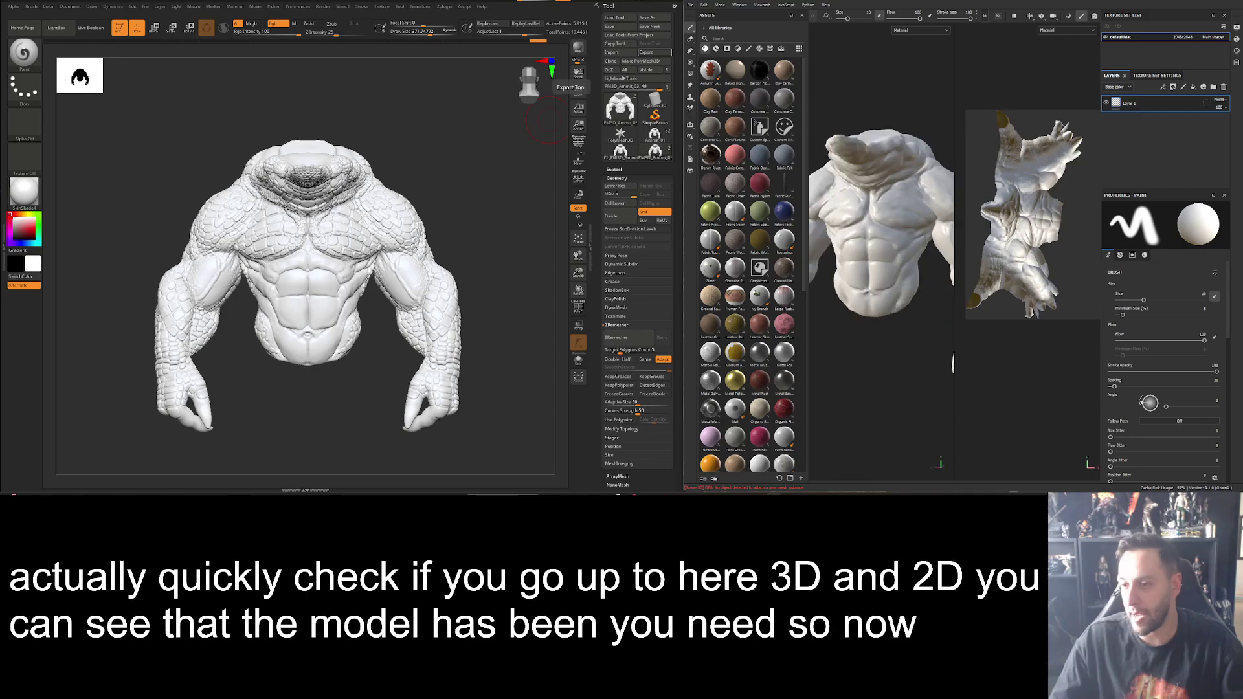
pyautogui.keyDown('alt'); pyautogui.moveTo(1030, 231); pyautogui.dragTo(1021, 229, button='middle'); pyautogui.keyUp('alt')
pyautogui.click(1030, 16)
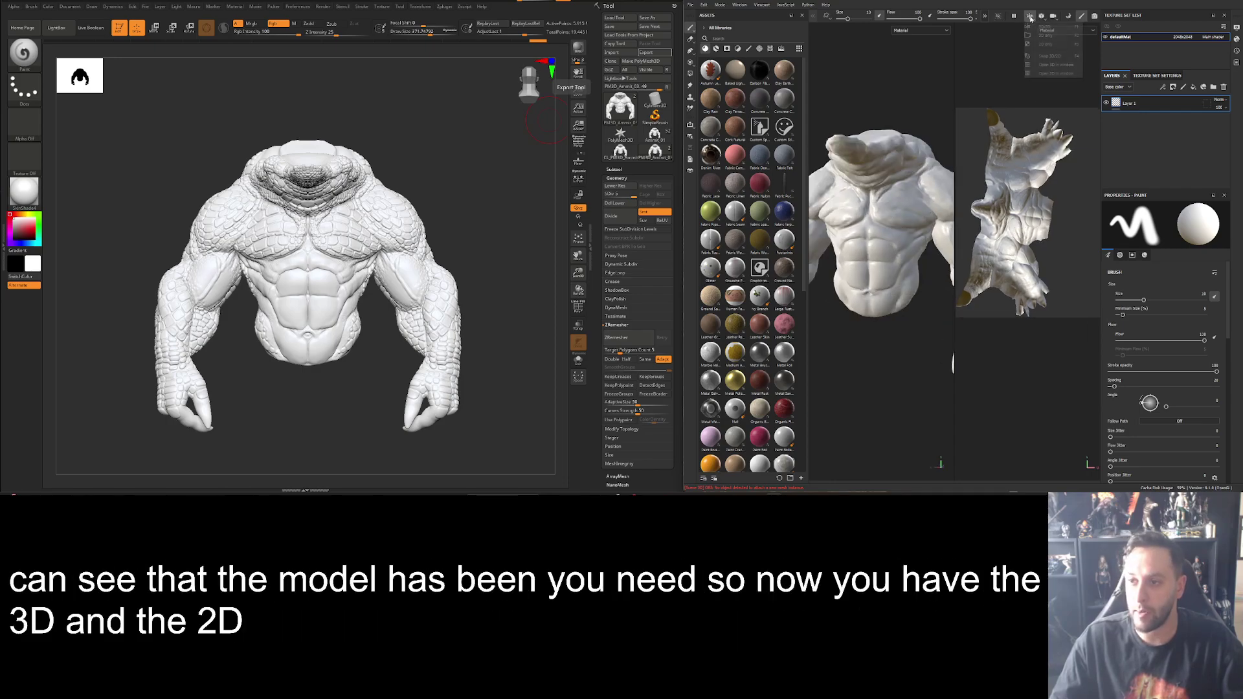
pyautogui.keyDown('alt'); pyautogui.moveTo(996, 221); pyautogui.dragTo(1038, 222); pyautogui.keyUp('alt')
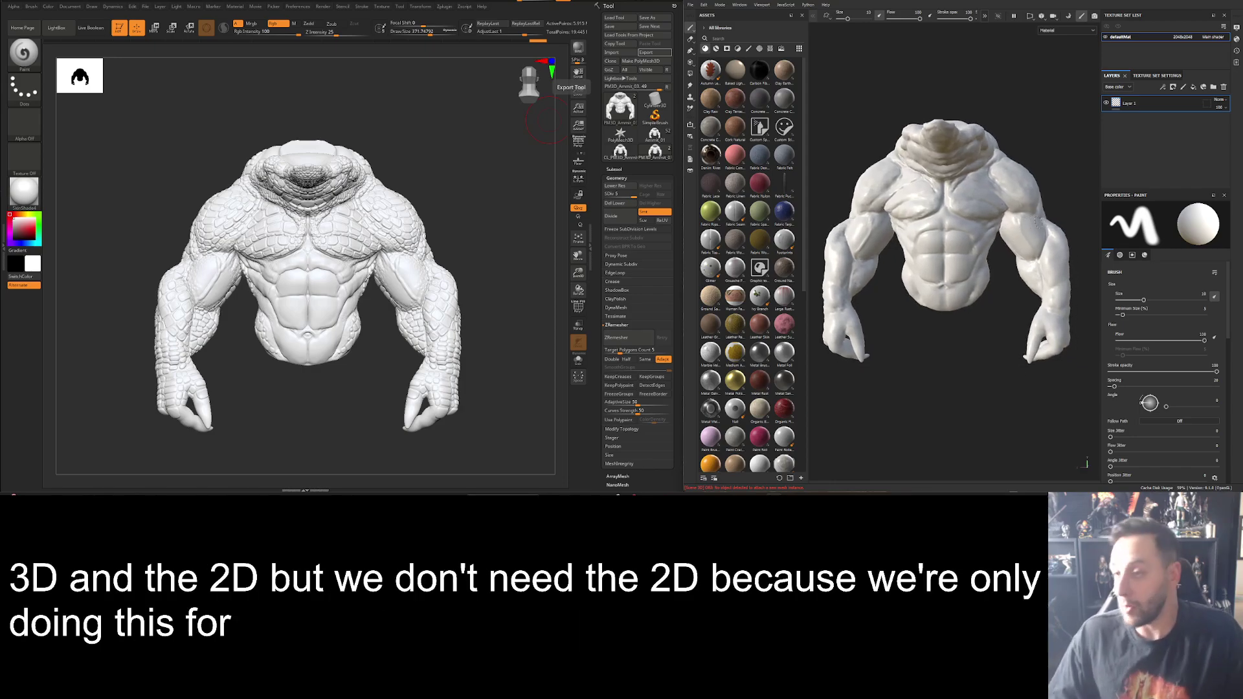
# Open the mesh map baking settings for the texture set and load Ammit_body_high as the high definition mesh.
pyautogui.click(1156, 76)
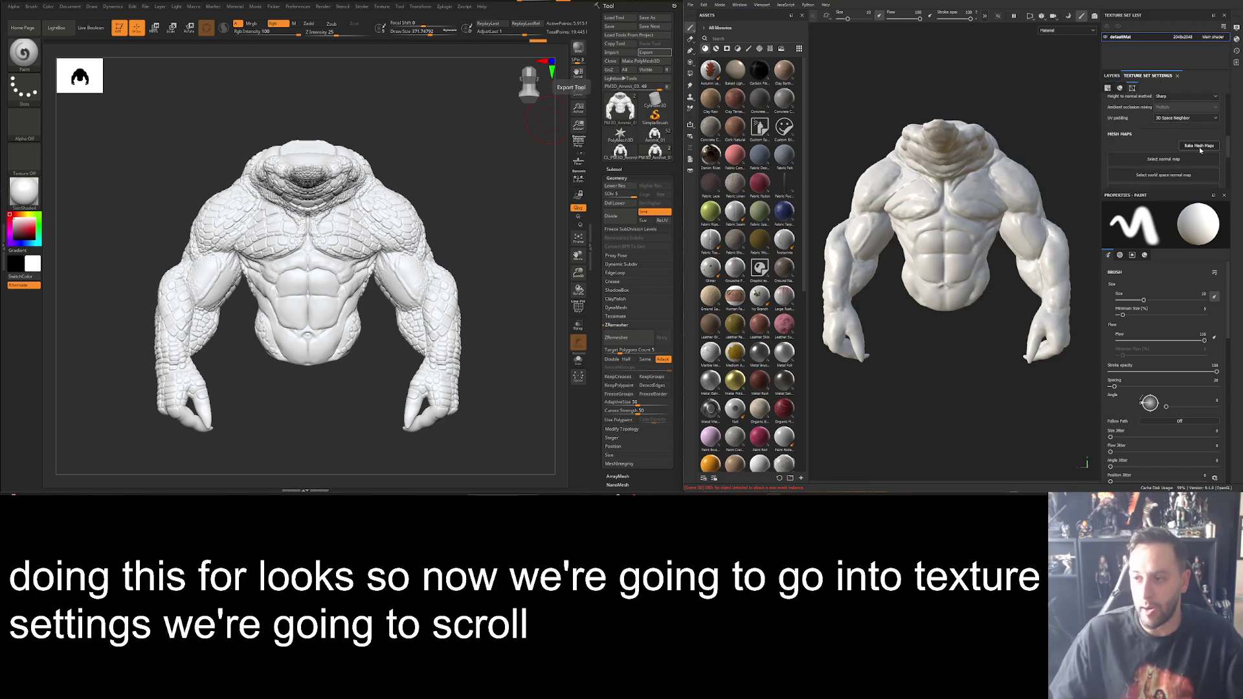
pyautogui.click(1198, 148)
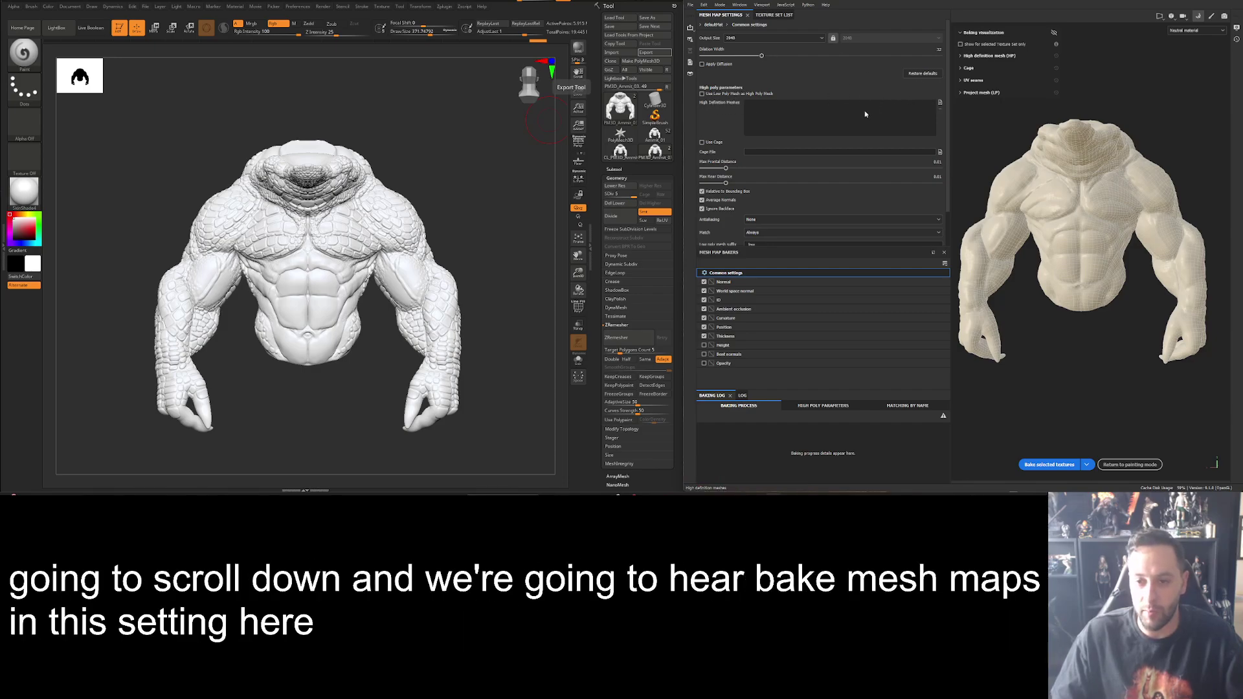
pyautogui.click(940, 104)
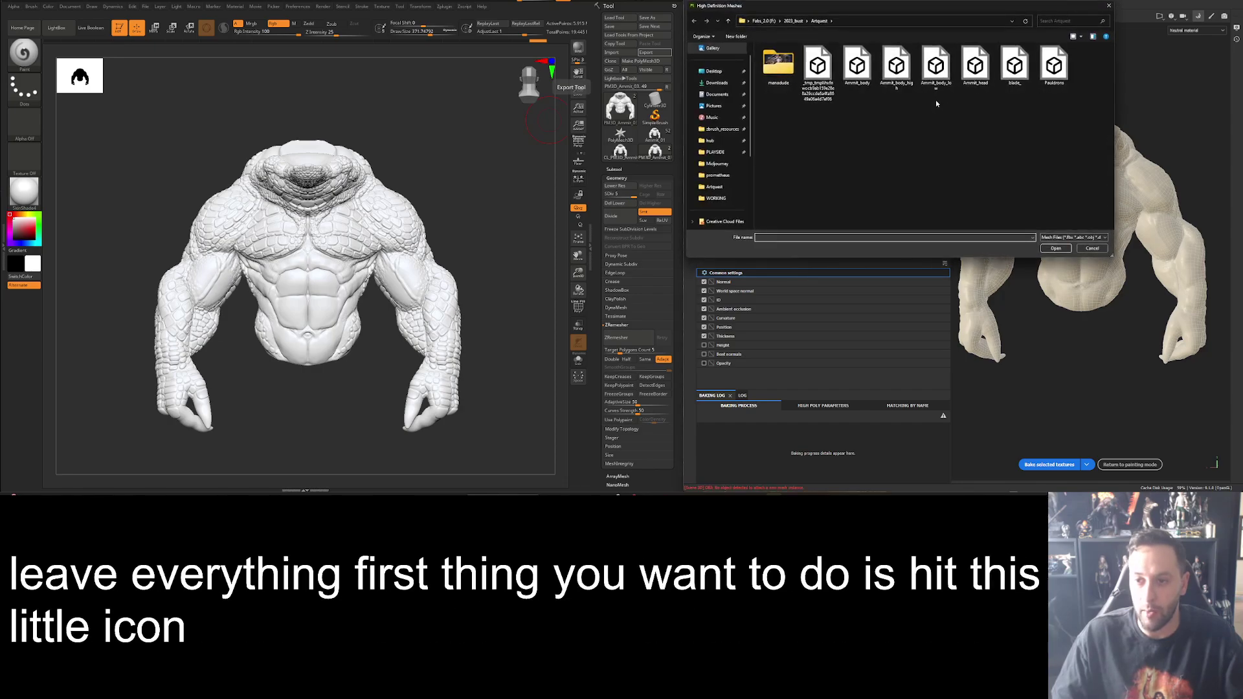
pyautogui.doubleClick(904, 73)
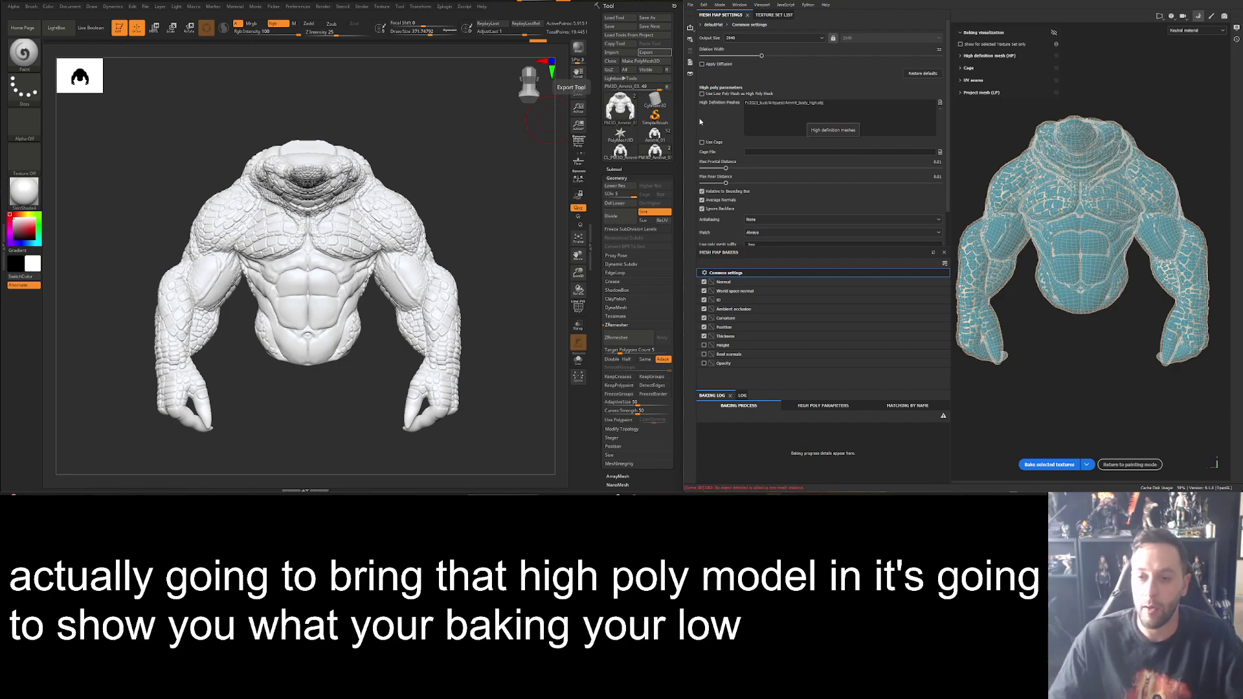
# Lower the Max Frontal Distance to about 0.0045, checking the arm and hand for red projection errors.
pyautogui.moveTo(727, 170); pyautogui.dragTo(718, 169)
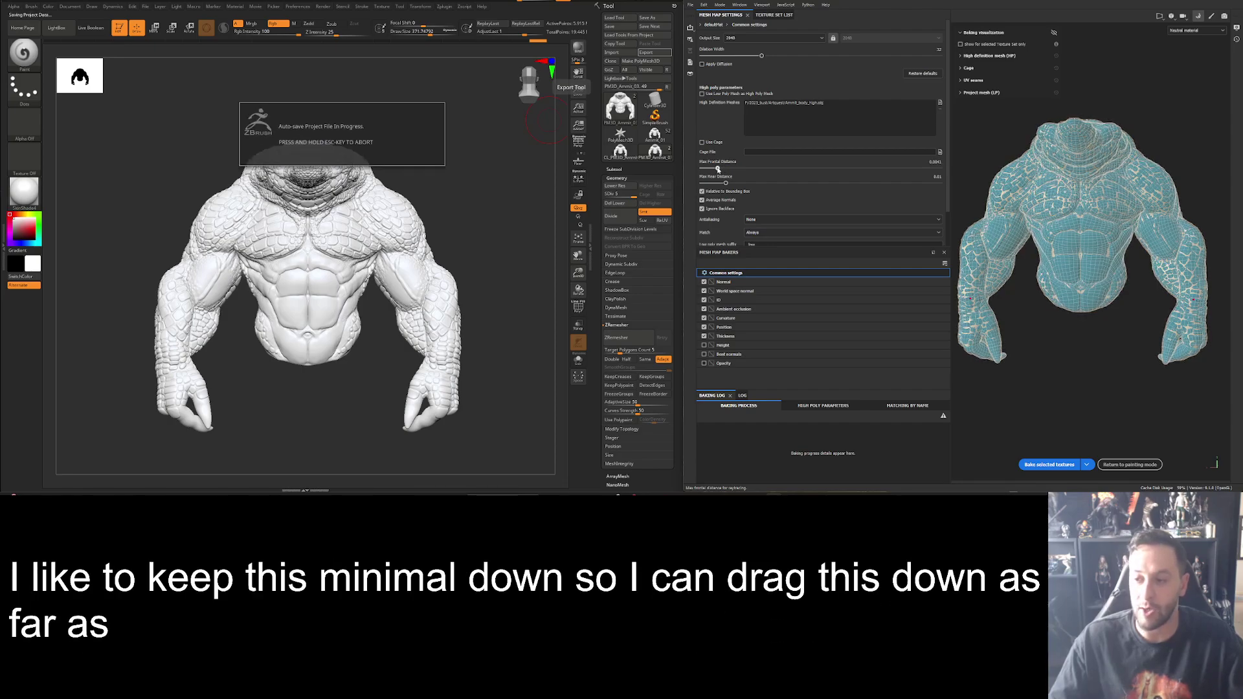
pyautogui.keyDown('alt'); pyautogui.moveTo(1041, 362); pyautogui.dragTo(1027, 348, button='right'); pyautogui.keyUp('alt')
pyautogui.keyDown('alt'); pyautogui.moveTo(1027, 348); pyautogui.dragTo(1047, 318, button='middle'); pyautogui.keyUp('alt')
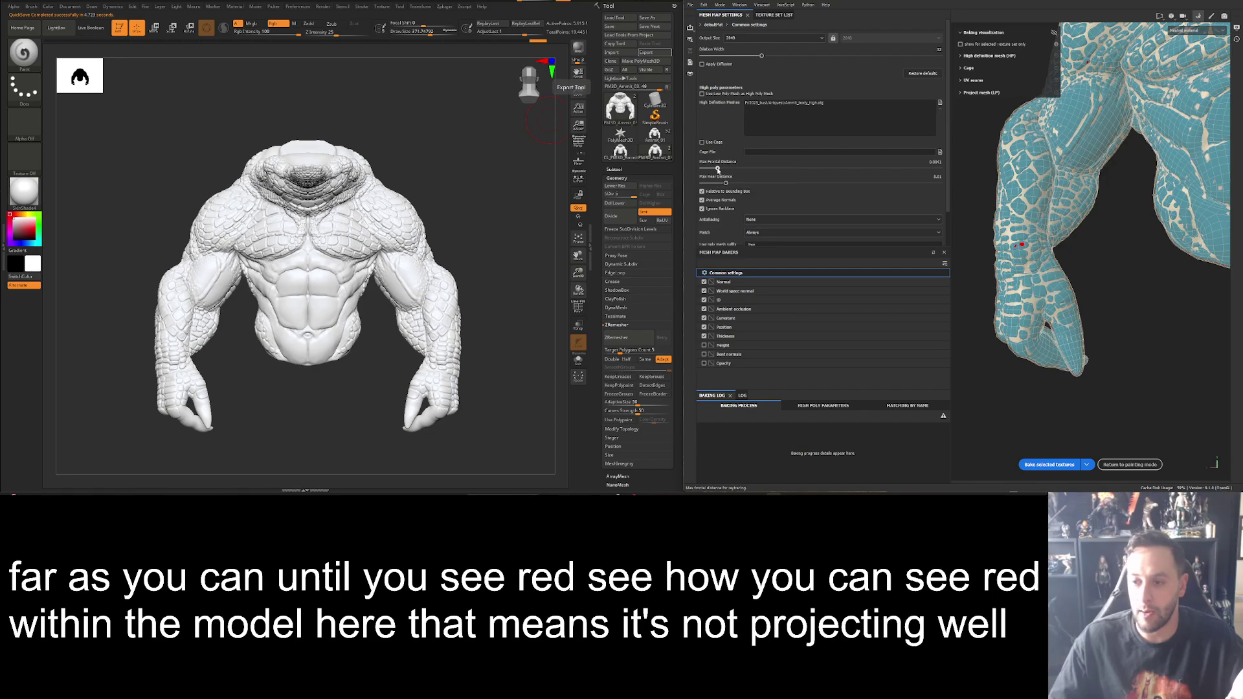
pyautogui.scroll(-5, 1062, 283)
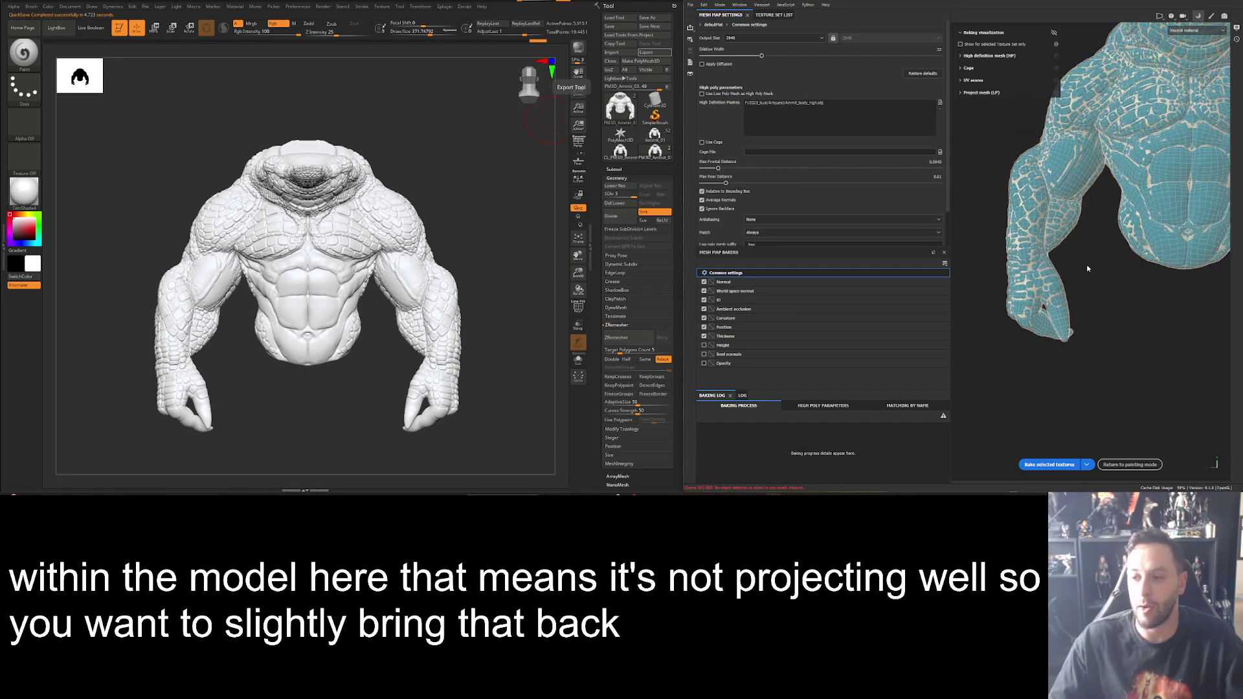
# Raise the Max Rear Distance to about 0.59 and set the bake antialiasing to Supersampling 16x.
pyautogui.moveTo(726, 183); pyautogui.dragTo(810, 183)
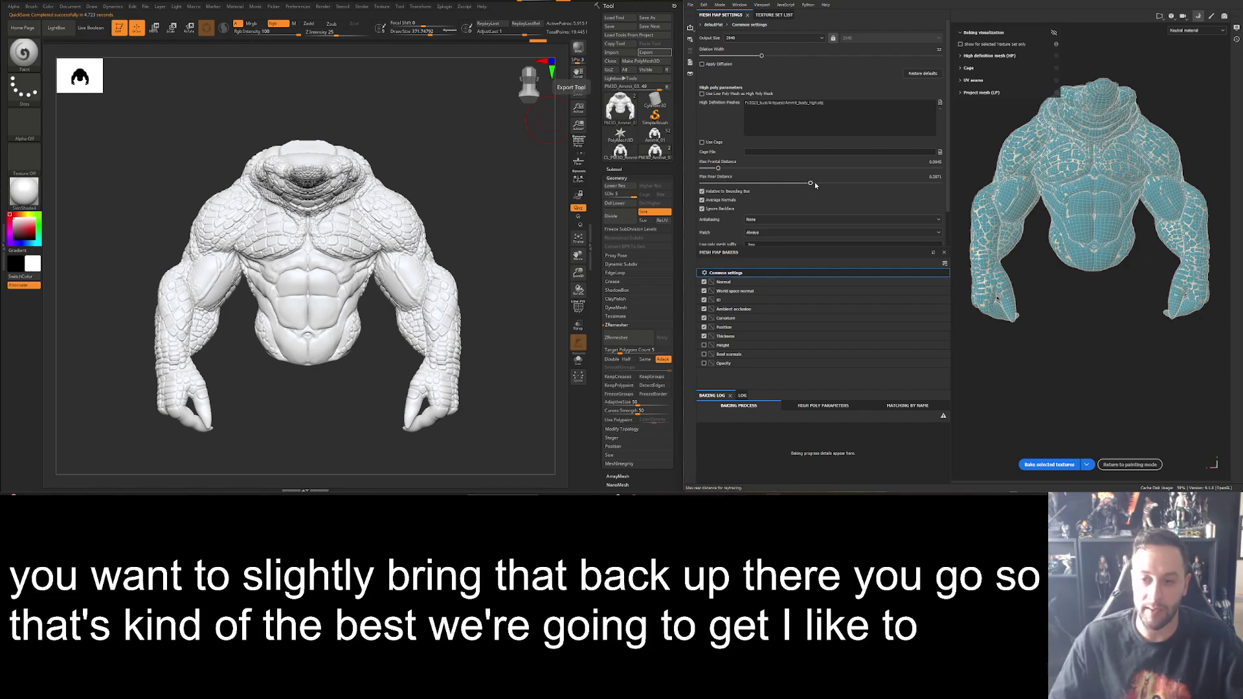
pyautogui.moveTo(813, 182); pyautogui.dragTo(718, 197)
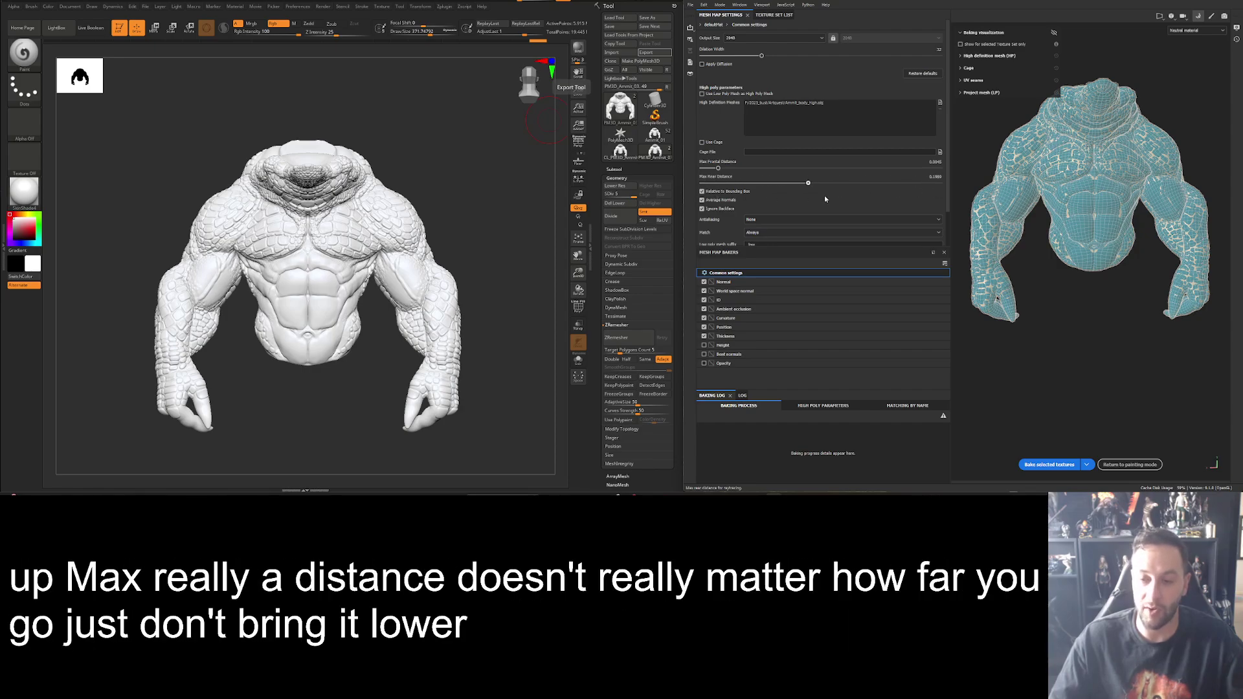
pyautogui.moveTo(808, 182); pyautogui.dragTo(884, 183)
pyautogui.click(767, 219)
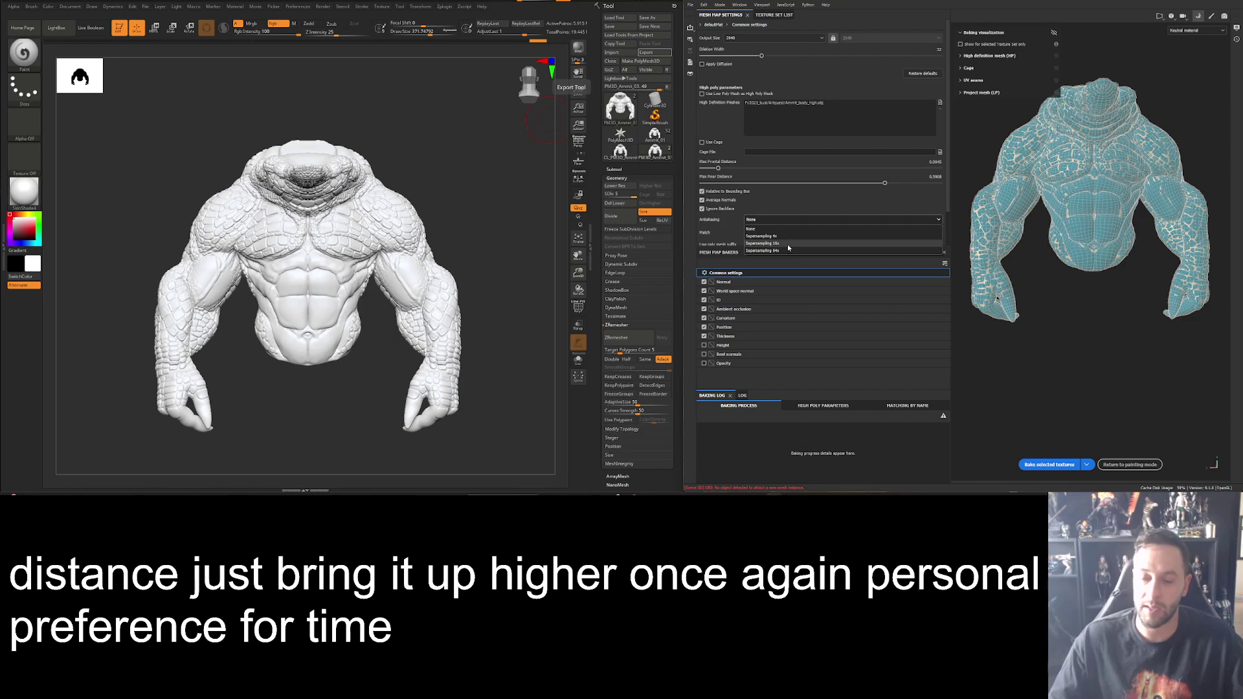
pyautogui.click(788, 244)
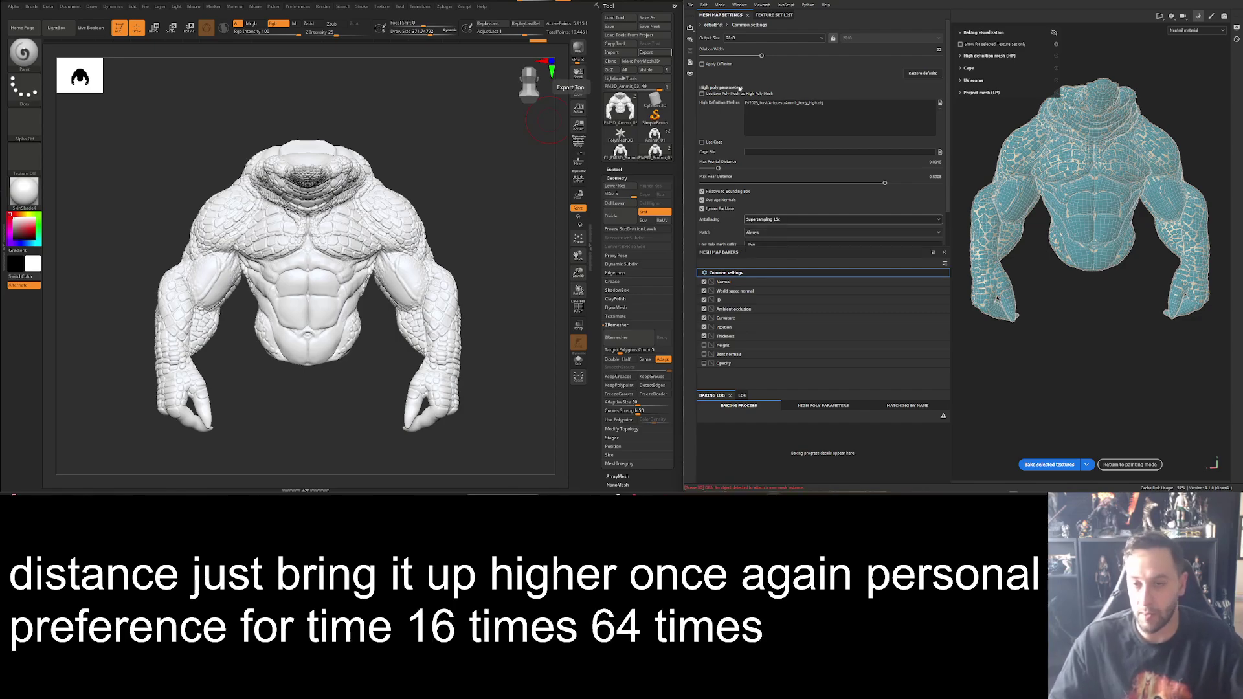
# Include the Height and Bent normals maps in the bake and set the ambient occlusion's Ignore Backface to Always.
pyautogui.scroll(-1, 743, 163)
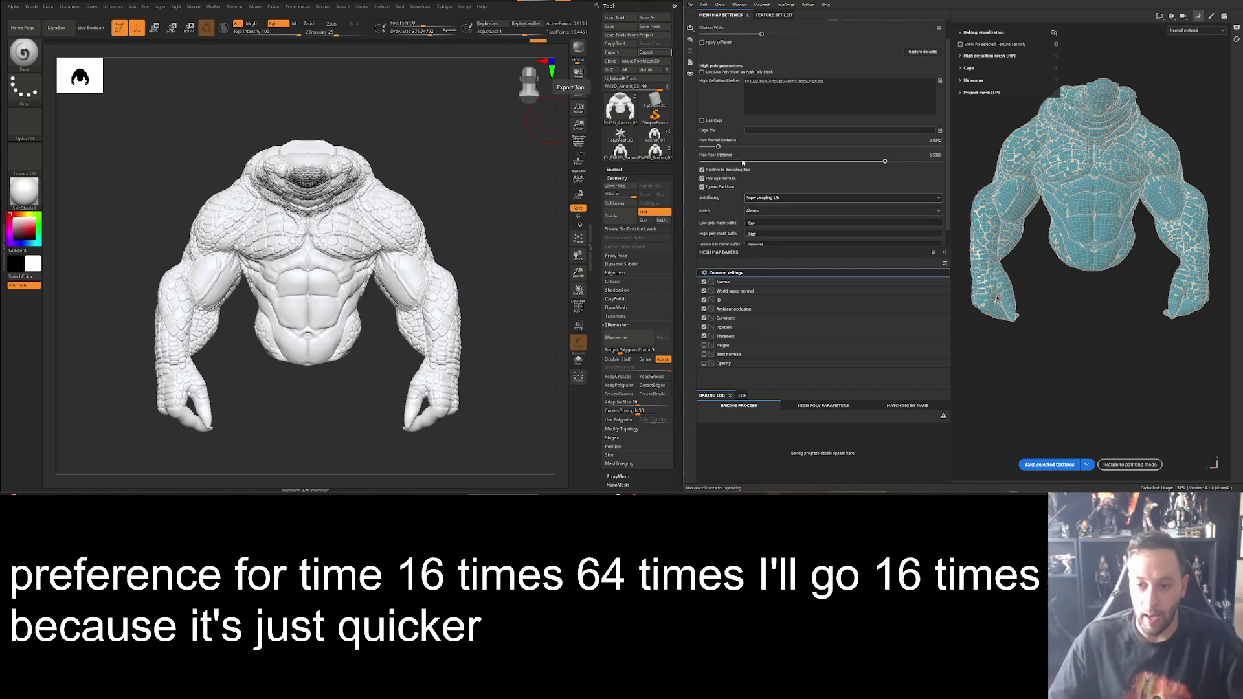
pyautogui.click(704, 345)
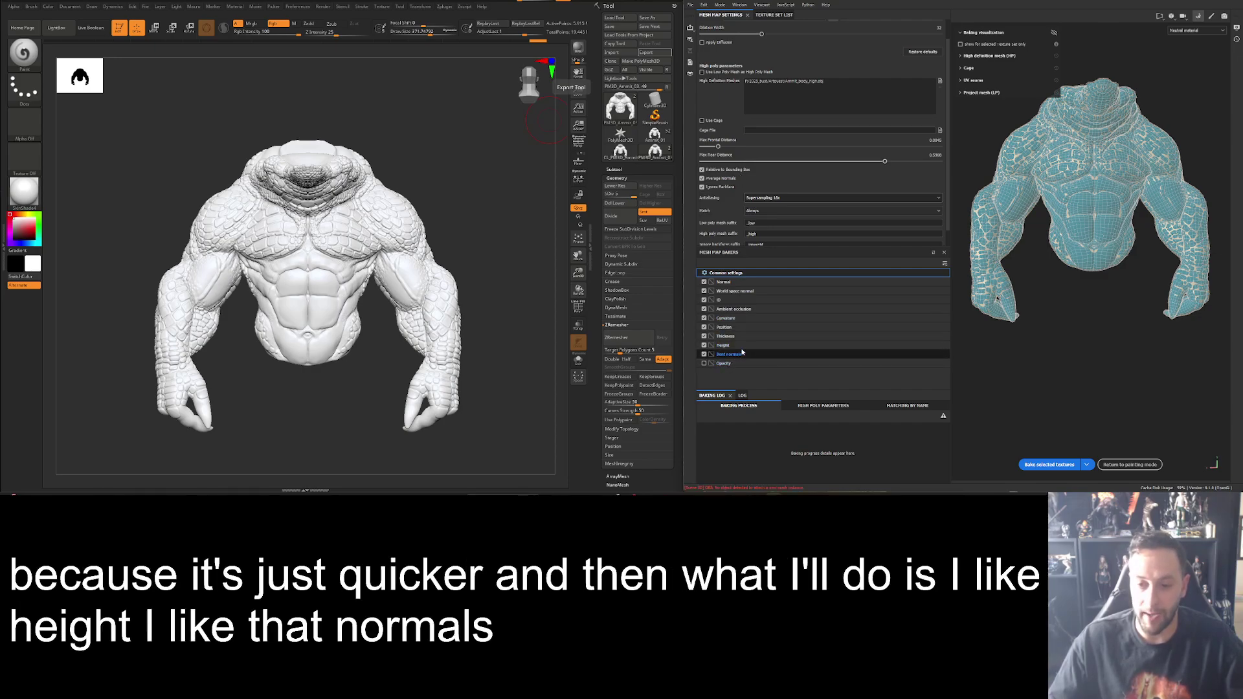
pyautogui.click(731, 310)
pyautogui.click(771, 119)
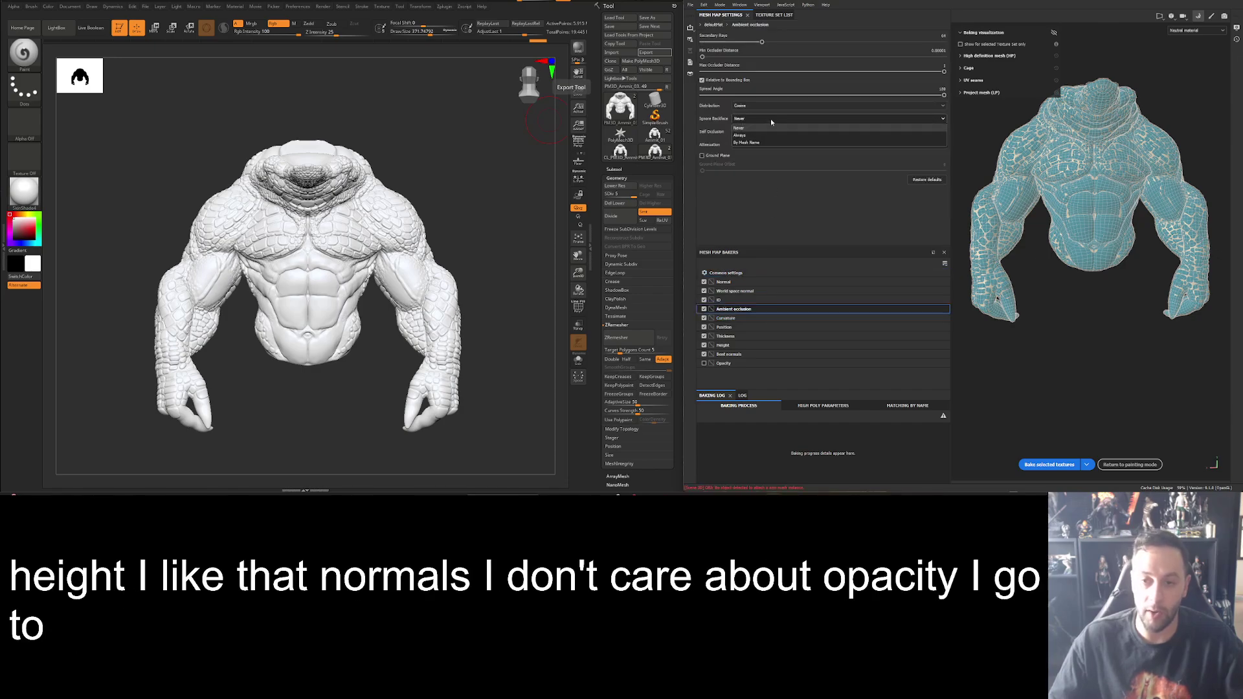
pyautogui.click(766, 138)
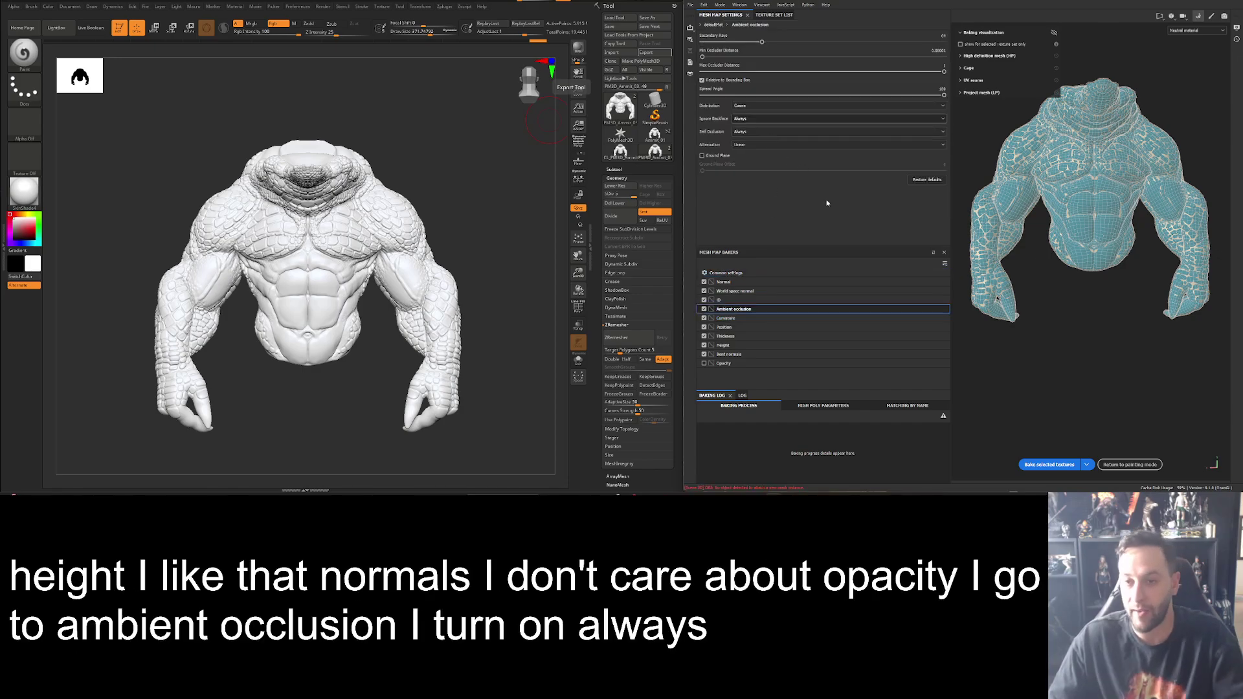
# Bake the selected mesh maps and return to painting mode.
pyautogui.click(1047, 465)
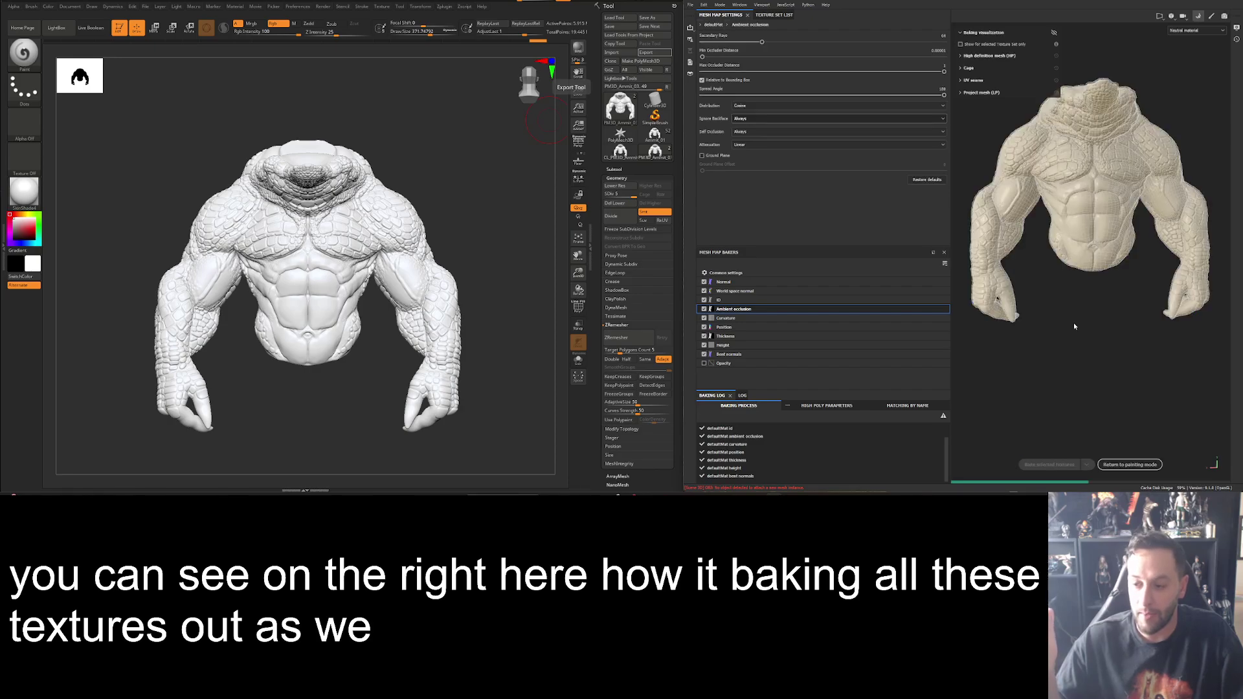
pyautogui.click(1130, 464)
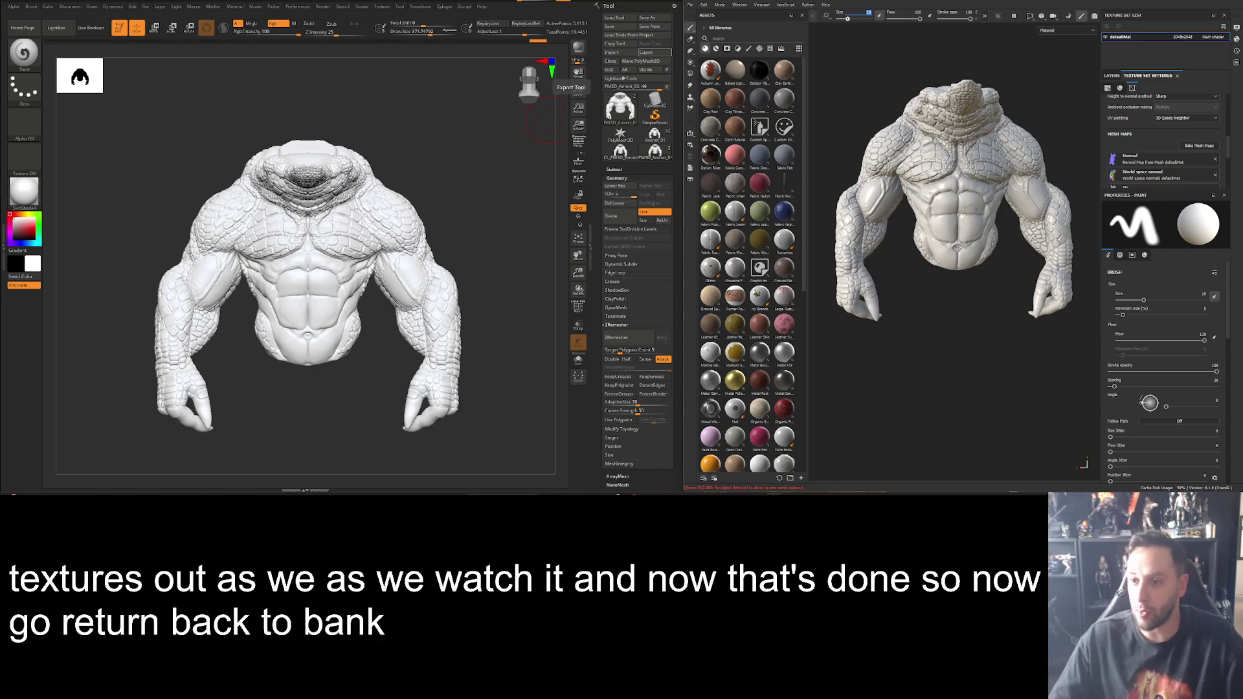
# Lower the ZBrush torso to its lowest subdivision level and compare it with the baked torso in Substance Painter.
pyautogui.keyDown('alt'); pyautogui.moveTo(969, 205); pyautogui.dragTo(965, 288); pyautogui.keyUp('alt')
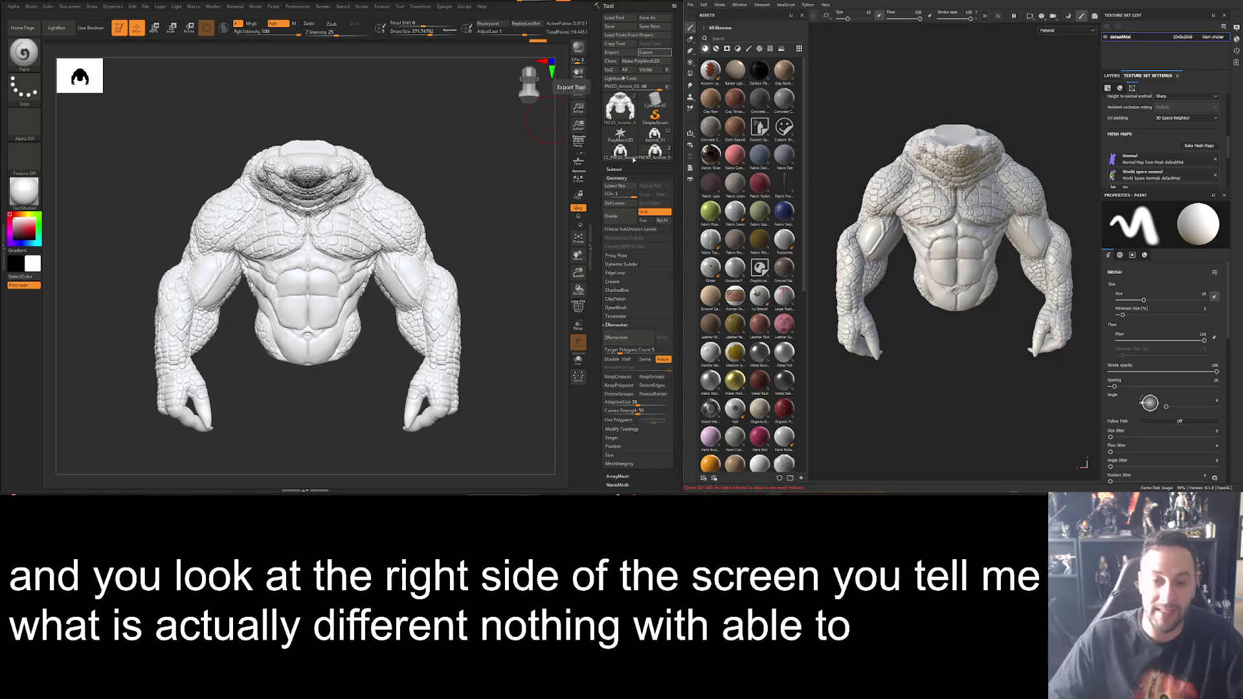
pyautogui.moveTo(616, 195); pyautogui.dragTo(606, 194)
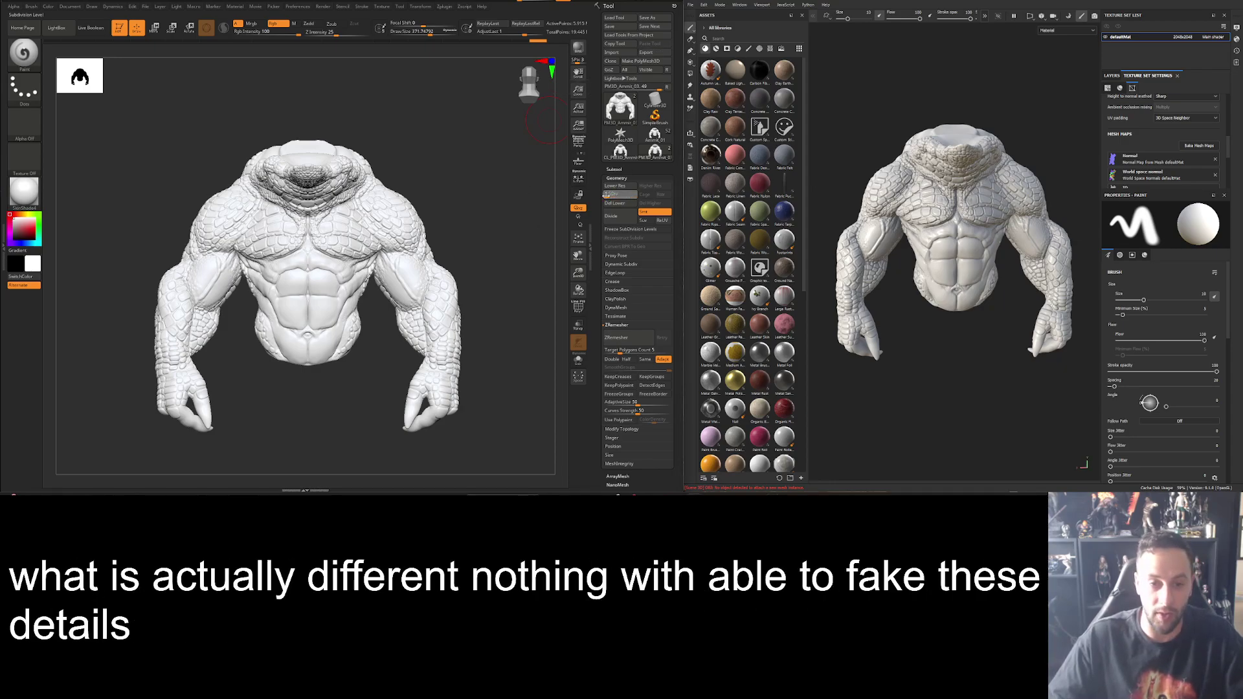
pyautogui.keyDown('alt'); pyautogui.moveTo(1011, 254); pyautogui.dragTo(994, 317); pyautogui.keyUp('alt')
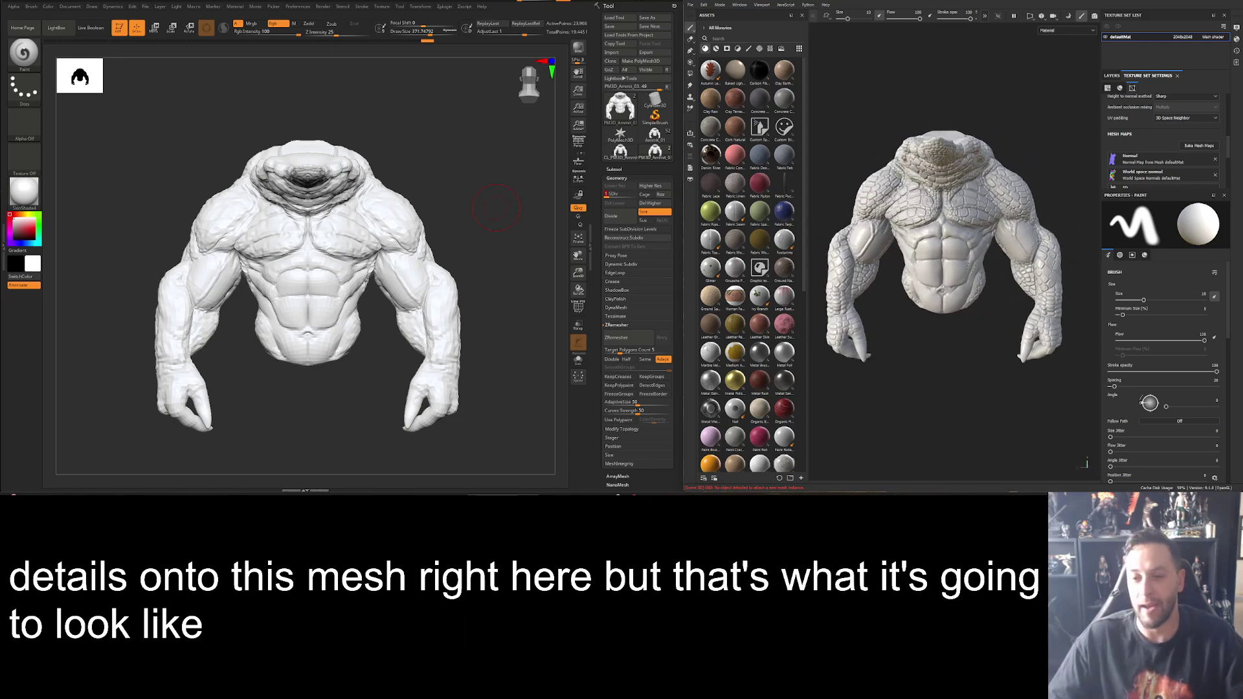
pyautogui.click(729, 36)
pyautogui.write('sand')
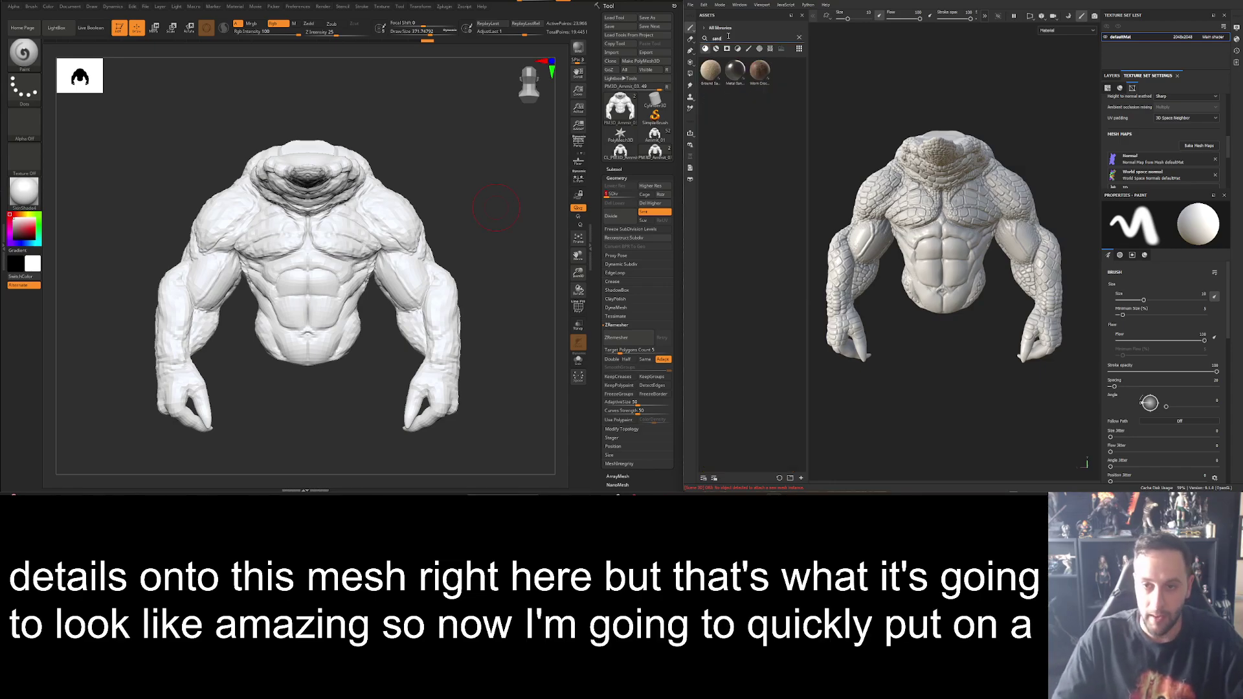
pyautogui.press('BackSpace')
pyautogui.press('BackSpace')
pyautogui.press('BackSpace')
pyautogui.press('BackSpace')
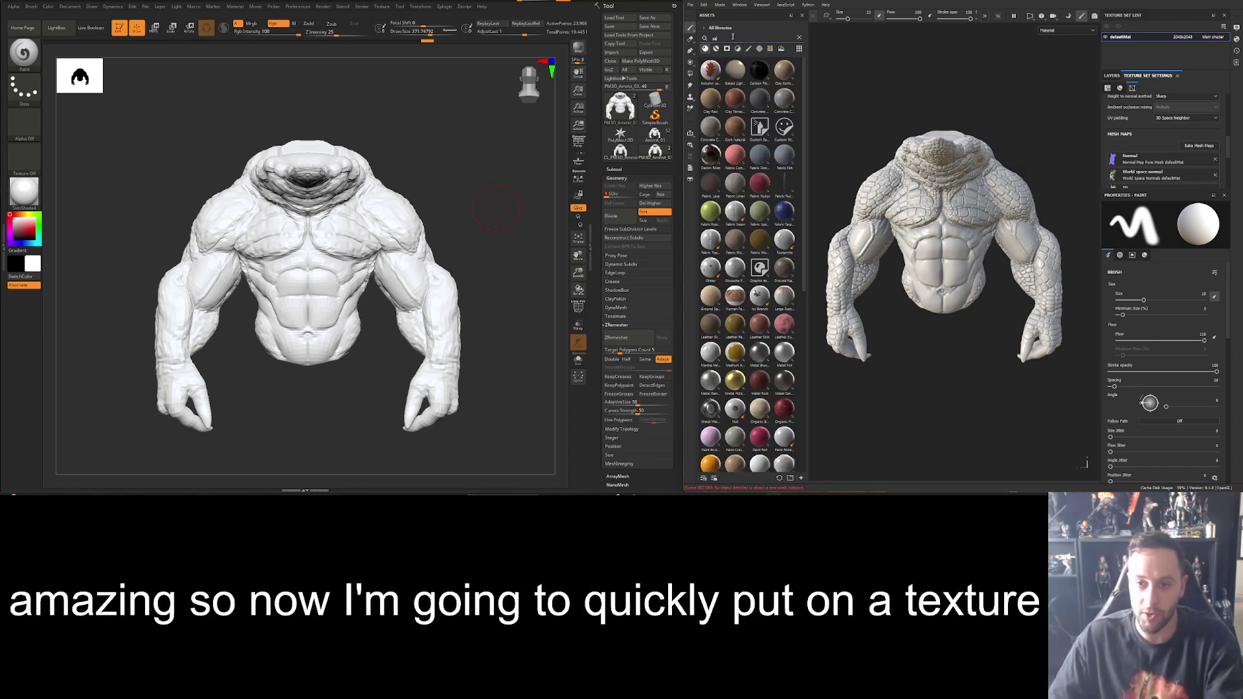
# Find a skin-like smart material in the asset library and apply the beige bone one to the whole baked torso.
pyautogui.write('s')
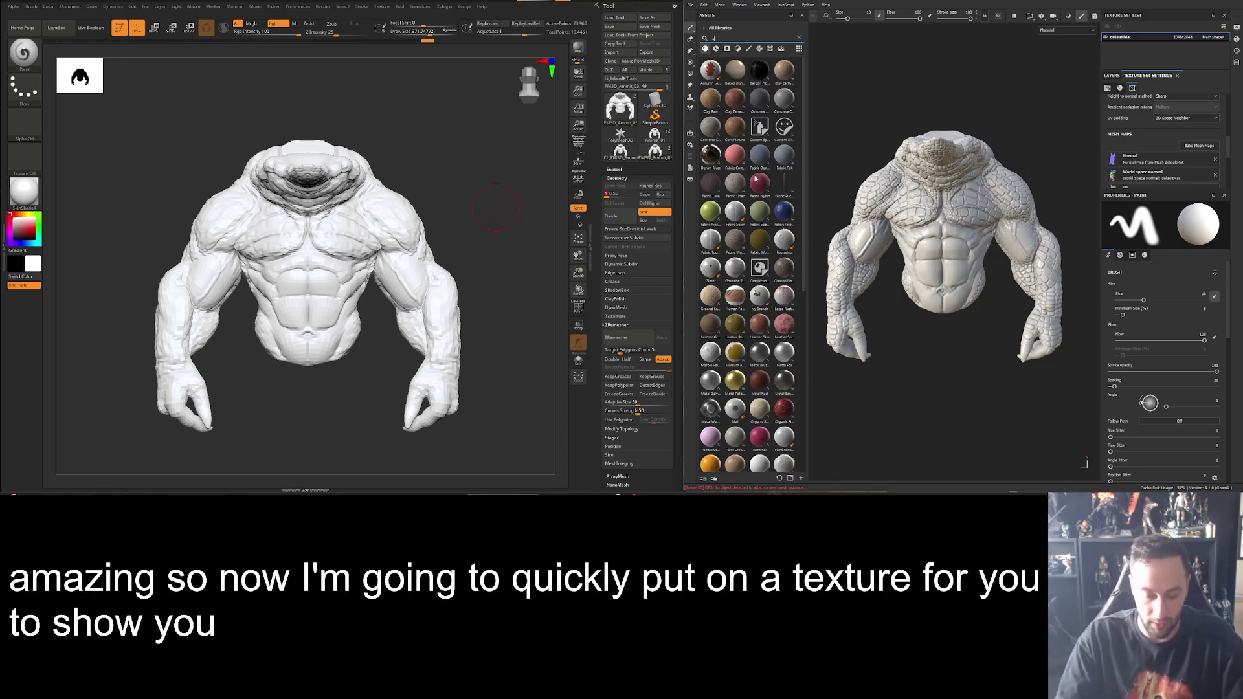
pyautogui.write('ki')
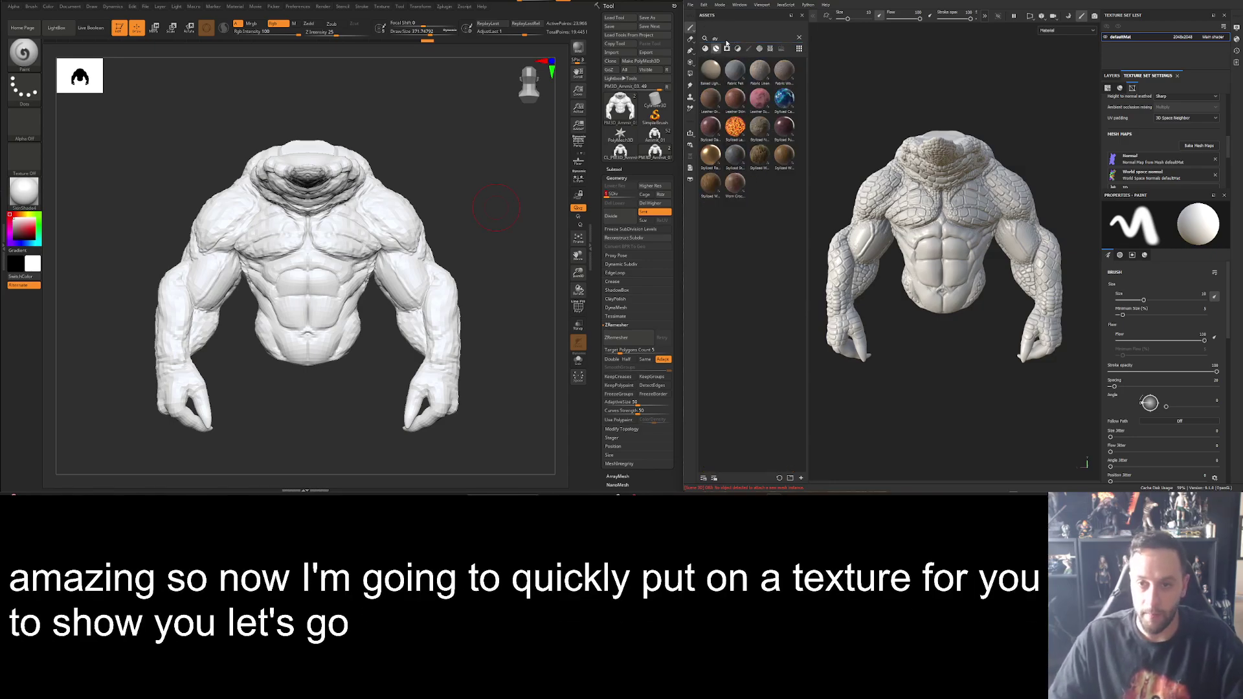
pyautogui.moveTo(726, 40); pyautogui.dragTo(697, 39)
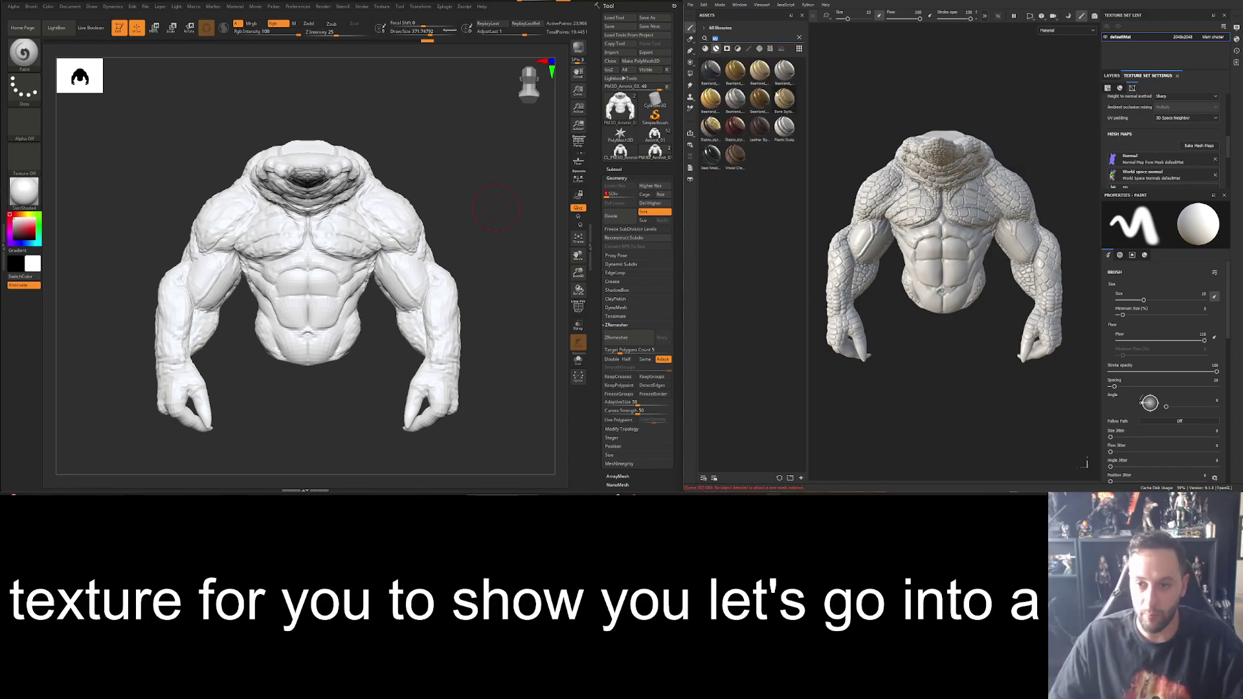
pyautogui.moveTo(784, 99); pyautogui.dragTo(972, 151)
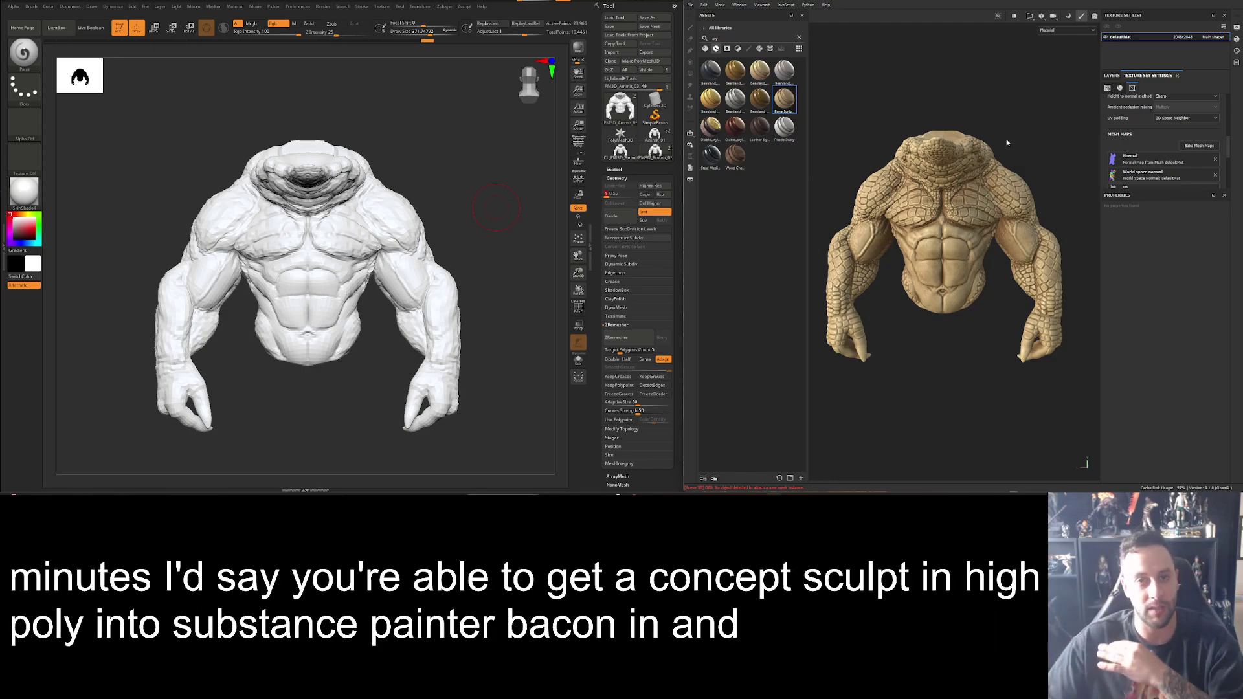
# Switch to ZBrush, bring back the full high-poly character with all its subtools, and select the legs.
pyautogui.click(654, 134)
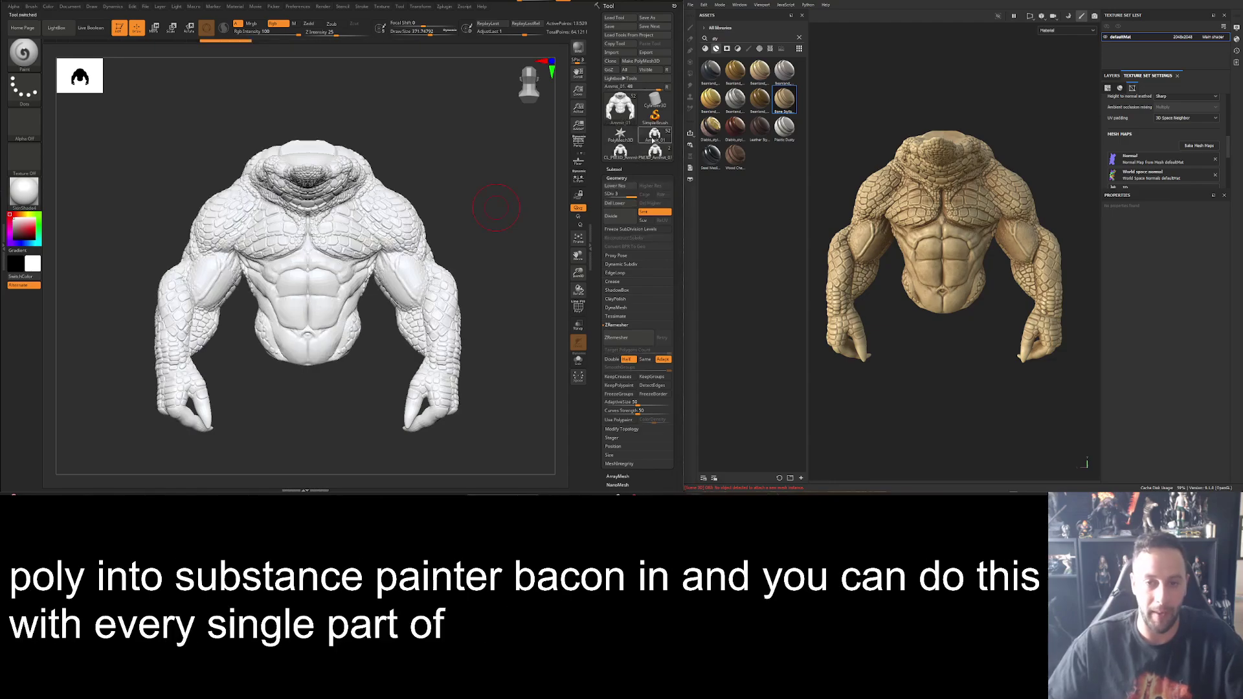
pyautogui.click(618, 170)
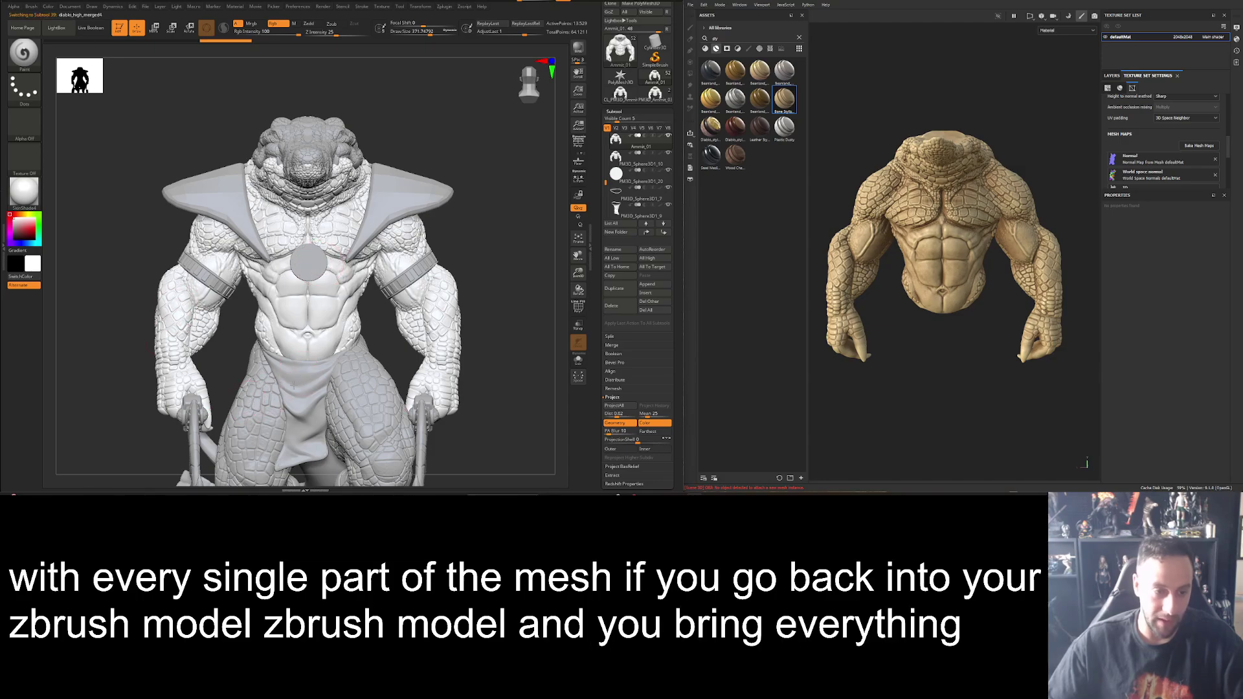
pyautogui.keyDown('alt'); pyautogui.click(267, 396); pyautogui.keyUp('alt')
# Isolate the scaly legs to inspect them from an angle and redisplay the complete character on its brick base.
pyautogui.keyDown('shift'); pyautogui.click(669, 206); pyautogui.keyUp('shift')
pyautogui.keyDown('alt'); pyautogui.moveTo(455, 275); pyautogui.dragTo(499, 199); pyautogui.keyUp('alt')
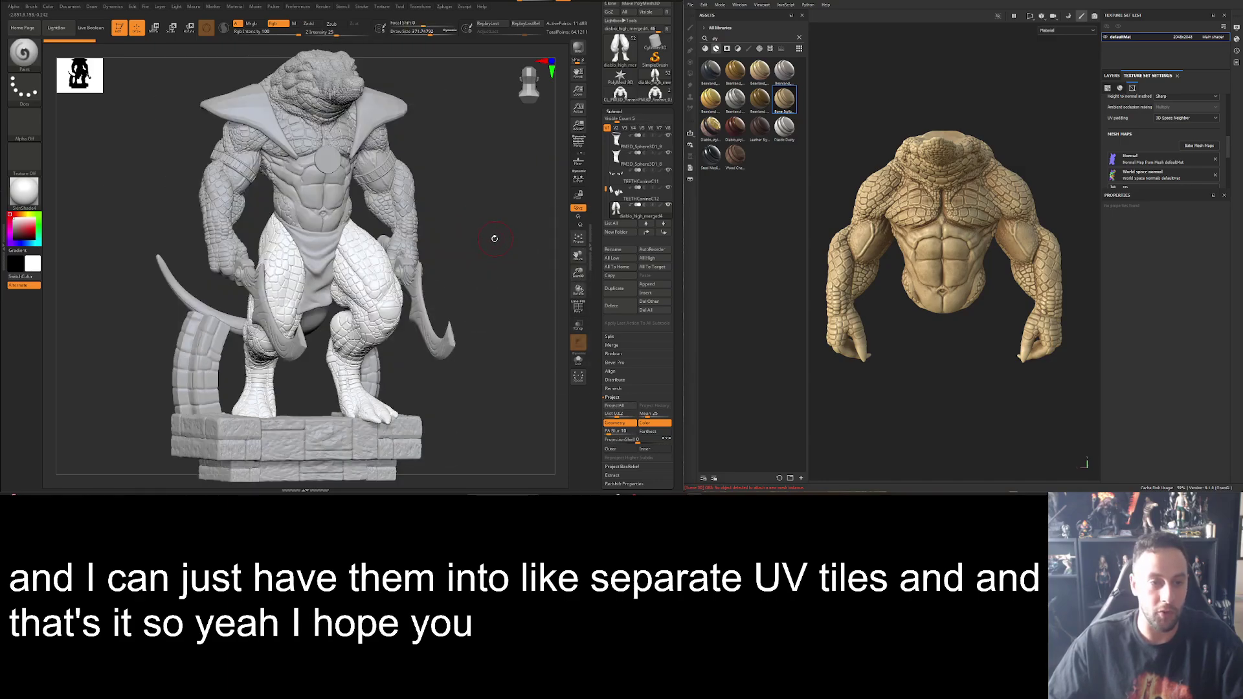
pyautogui.moveTo(494, 238); pyautogui.dragTo(490, 236)
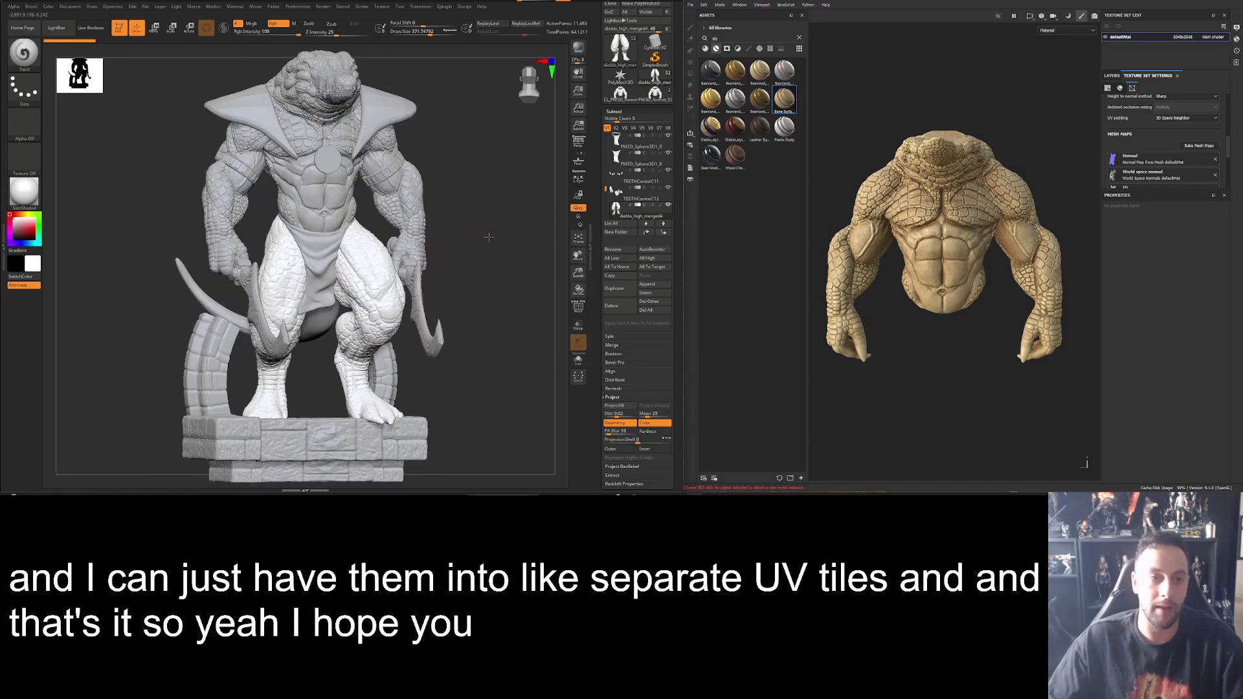